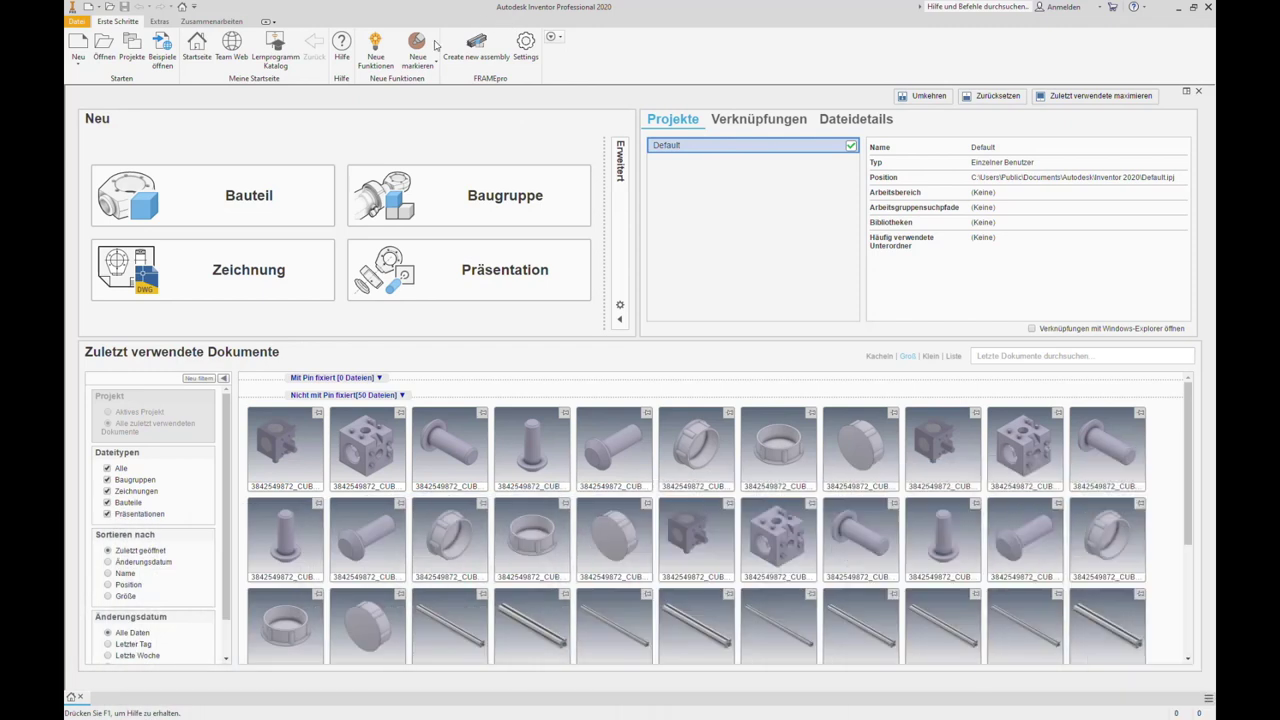
Step: Open FRAMEpro Settings, keep English, view About (version 1.1.0) and open the user manual
click(525, 45)
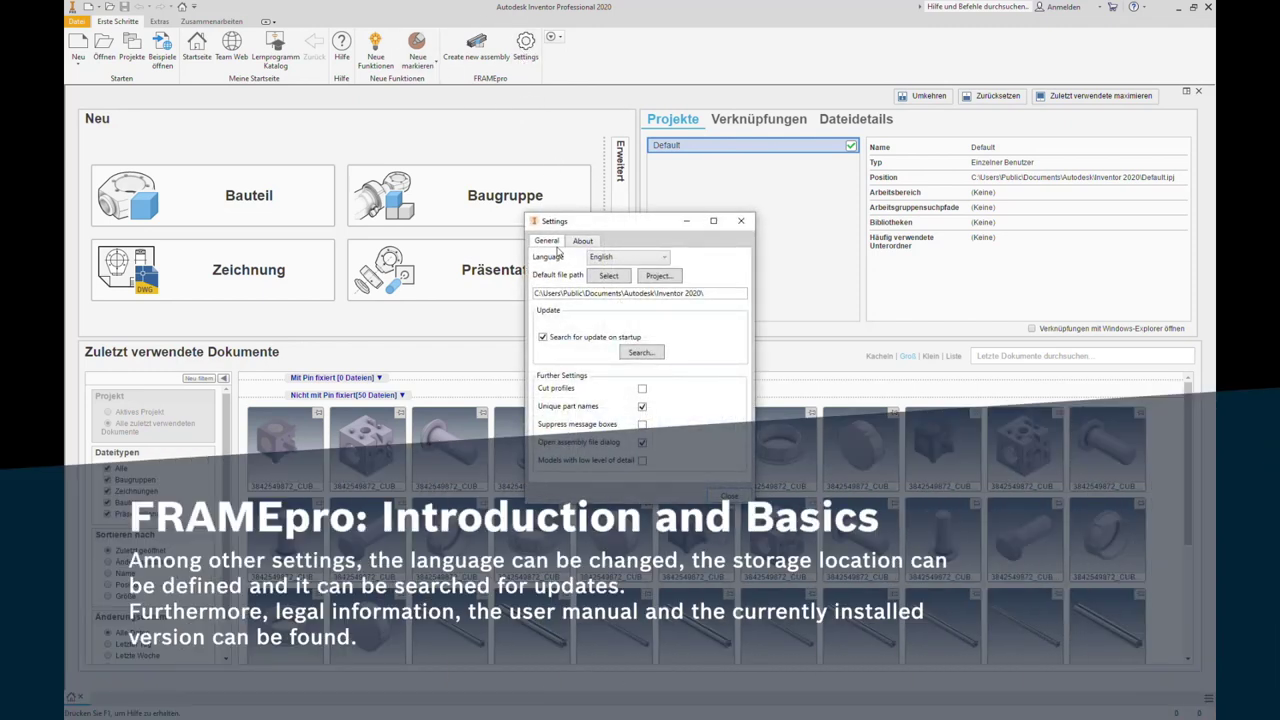
mouse_move(548, 257)
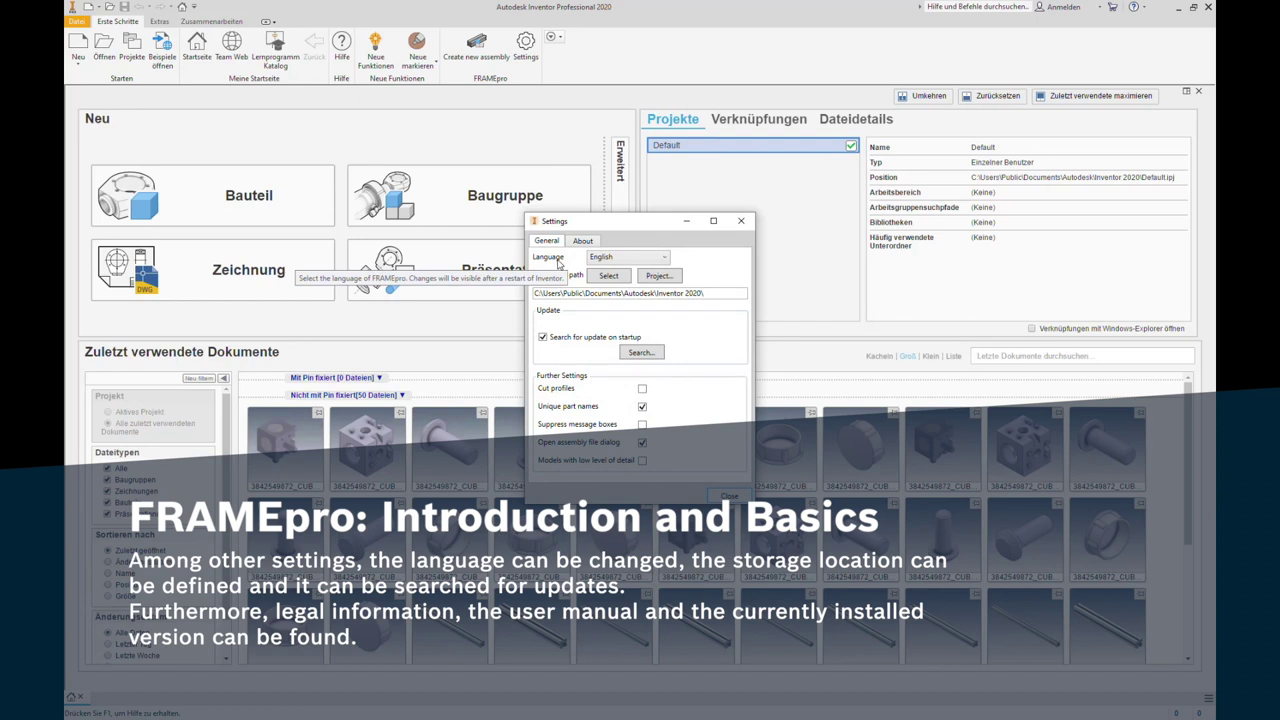
click(600, 260)
click(600, 263)
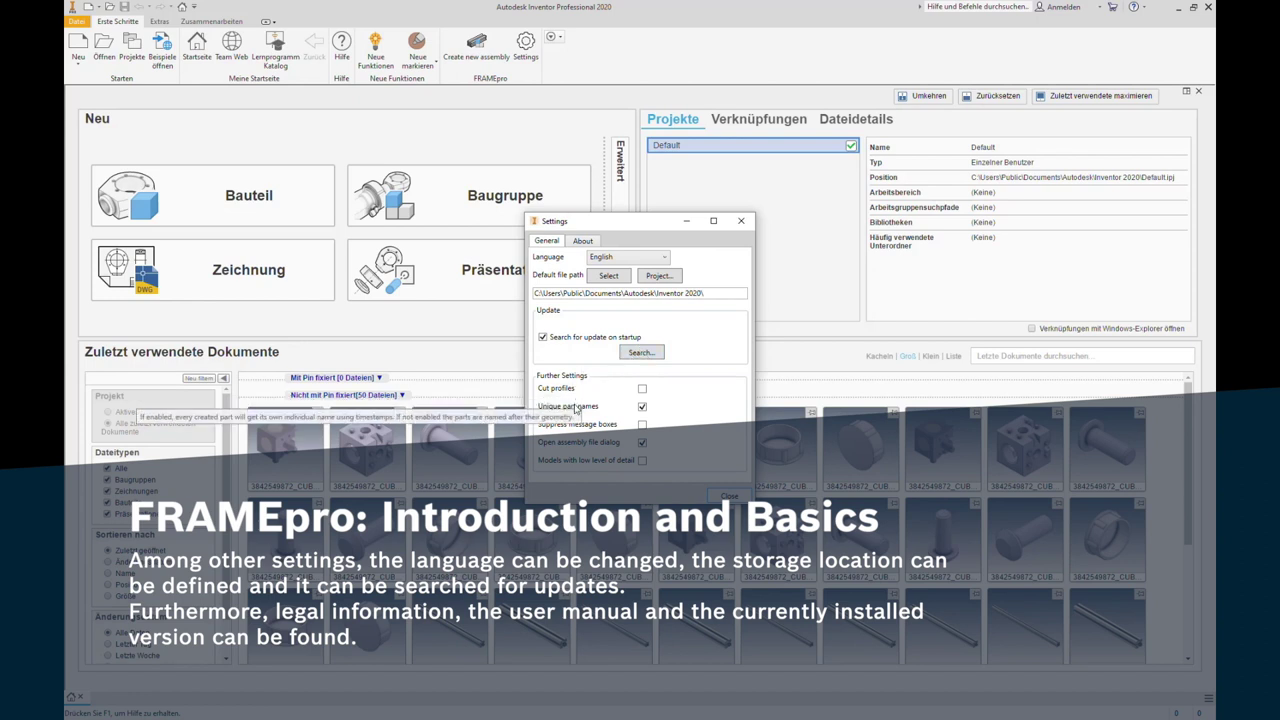
click(580, 241)
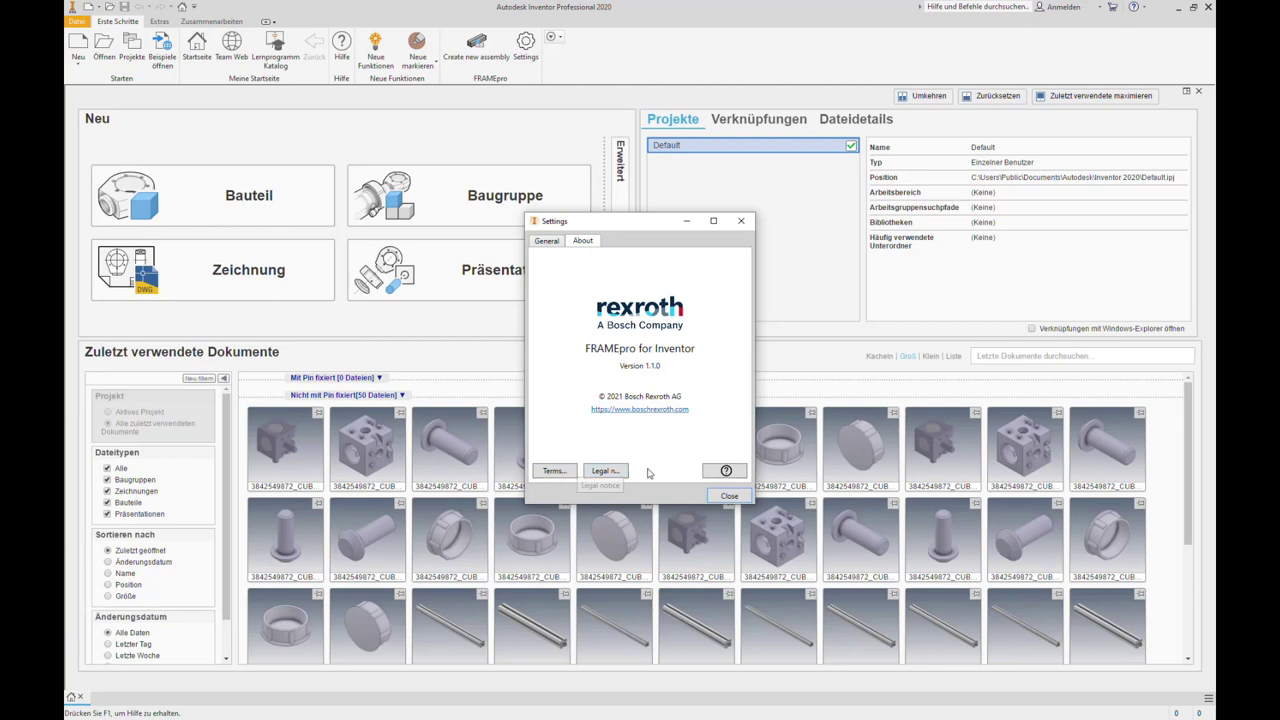
click(725, 470)
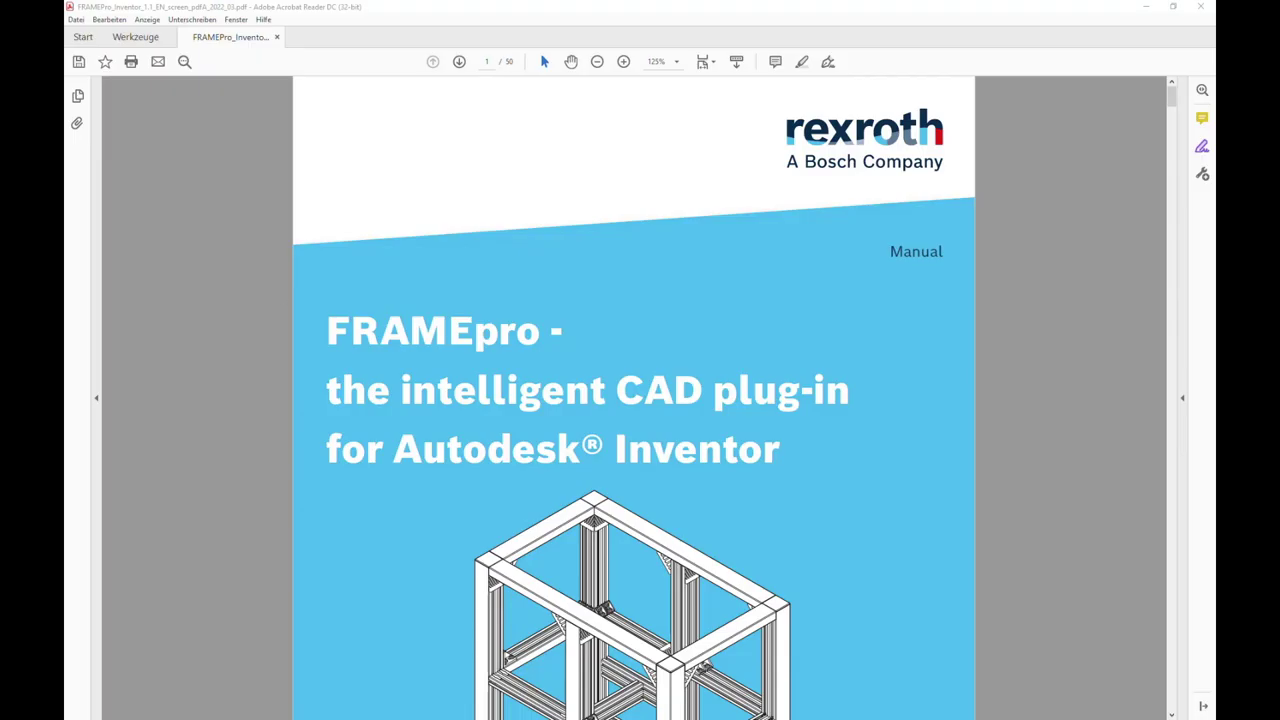
Step: Scroll the FRAMEpro manual PDF down to its Contents on page 3 of 50
scroll(257, 289, down, 1)
scroll(250, 291, down, 3)
scroll(249, 295, down, 4)
scroll(249, 297, down, 7)
scroll(249, 300, down, 5)
scroll(249, 300, down, 5)
scroll(251, 302, down, 7)
scroll(251, 302, down, 7)
scroll(251, 302, down, 2)
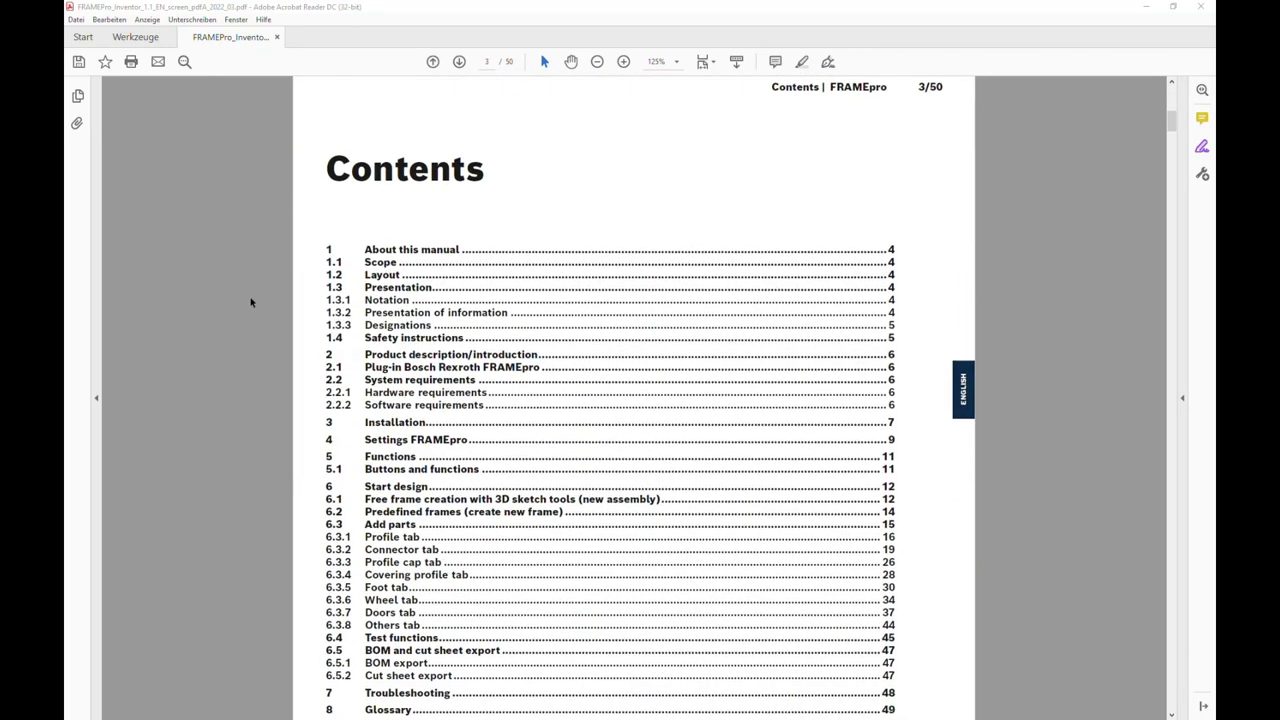
scroll(251, 302, down, 1)
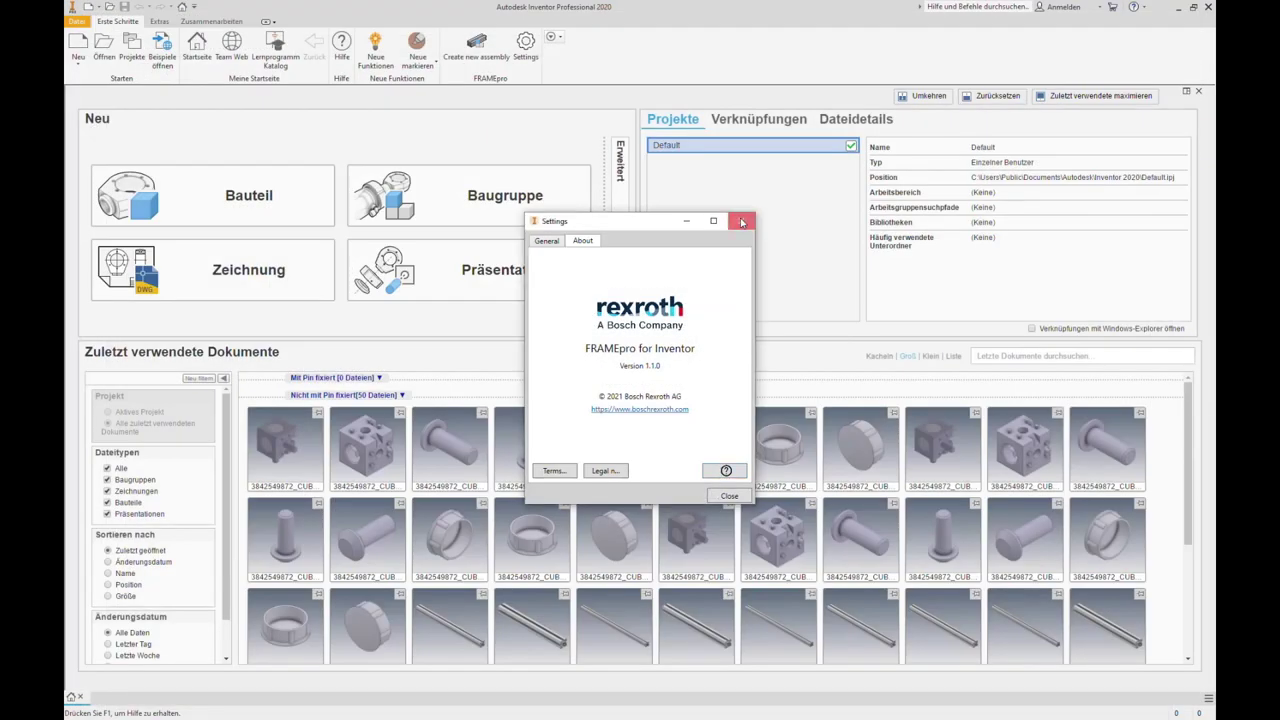
Step: Create assembly_BoschRexroth_HowToIntroduction with wireframe, replacing the name's timestamp with HowToIntroduction
click(741, 221)
click(488, 60)
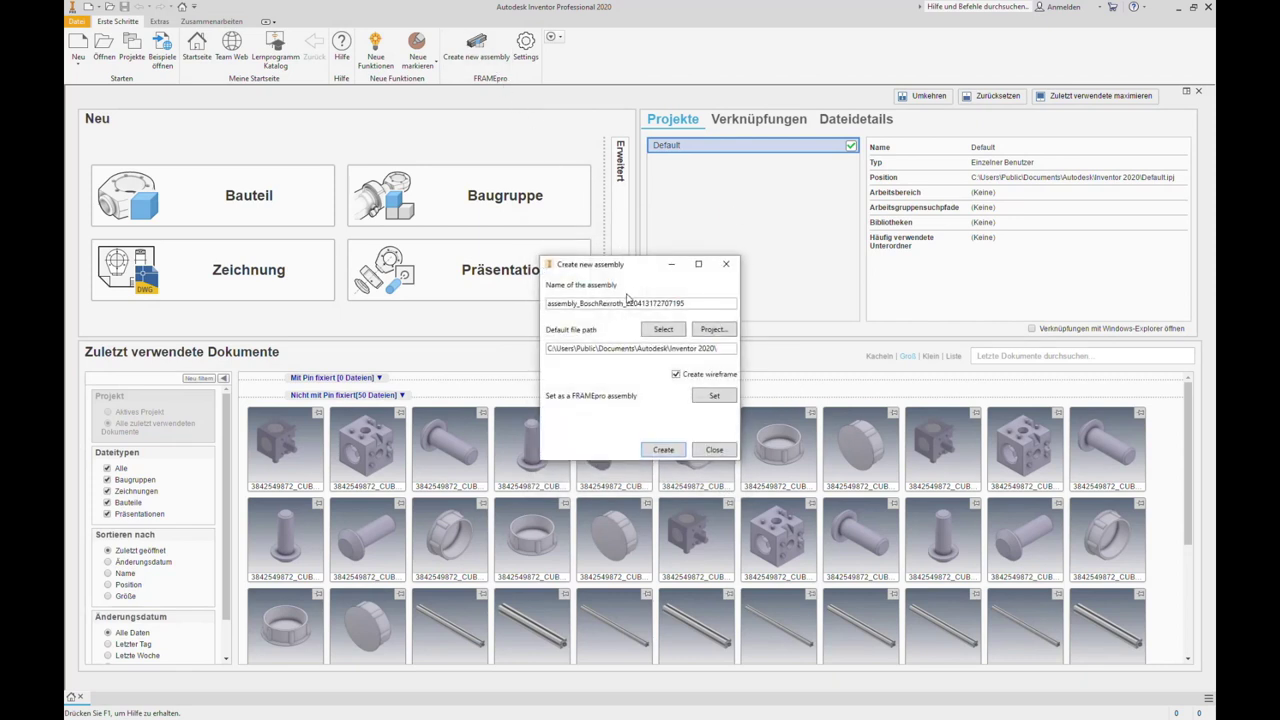
drag(625, 302, 743, 295)
text(HowToIntroduction)
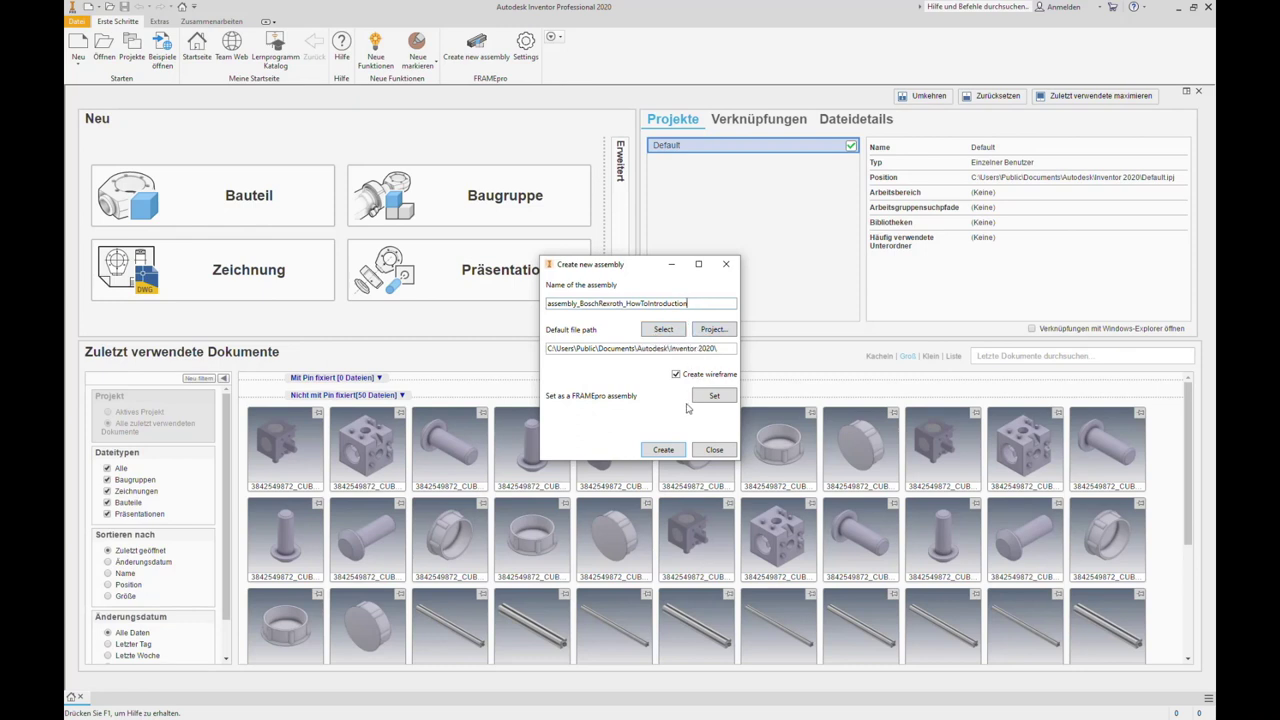
click(665, 450)
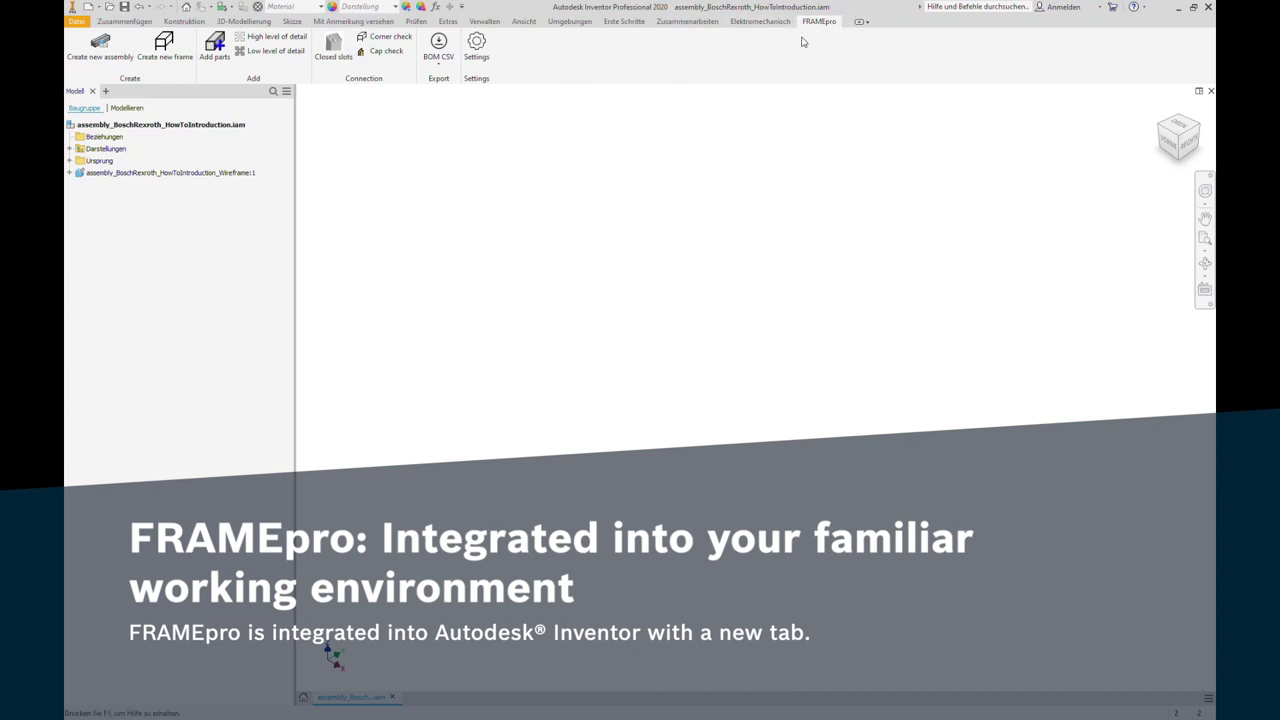
click(204, 23)
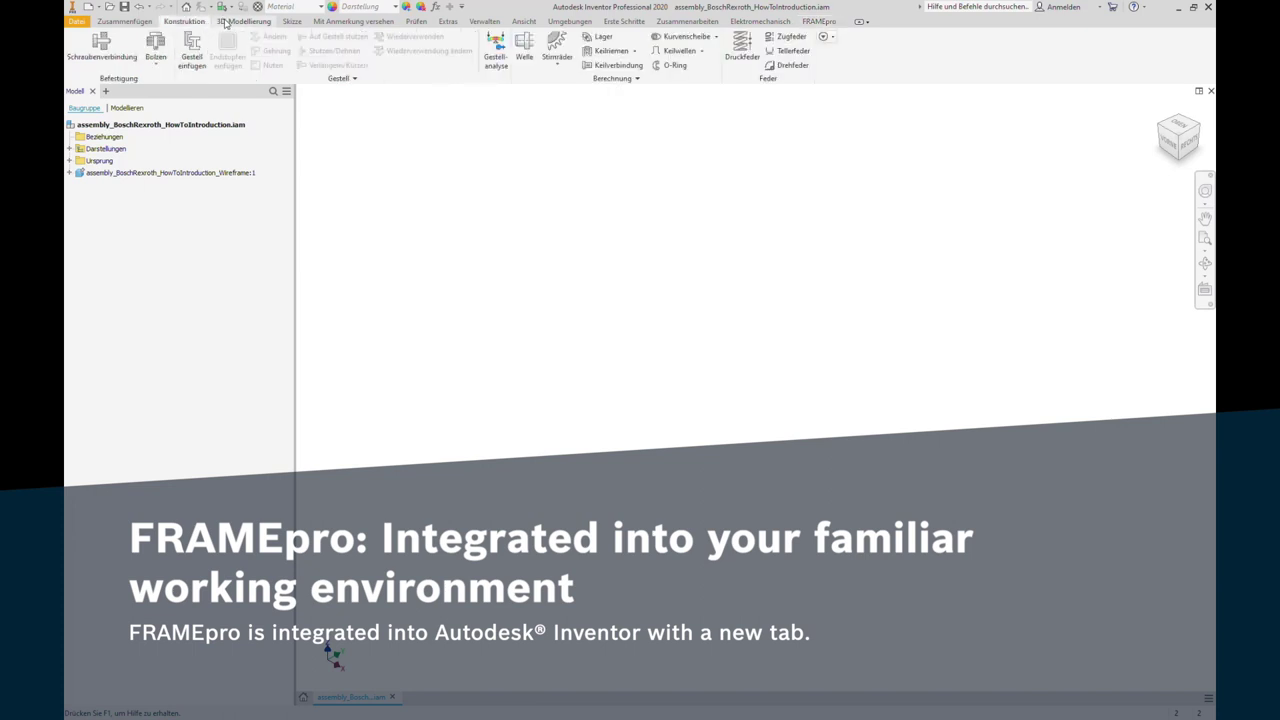
click(243, 22)
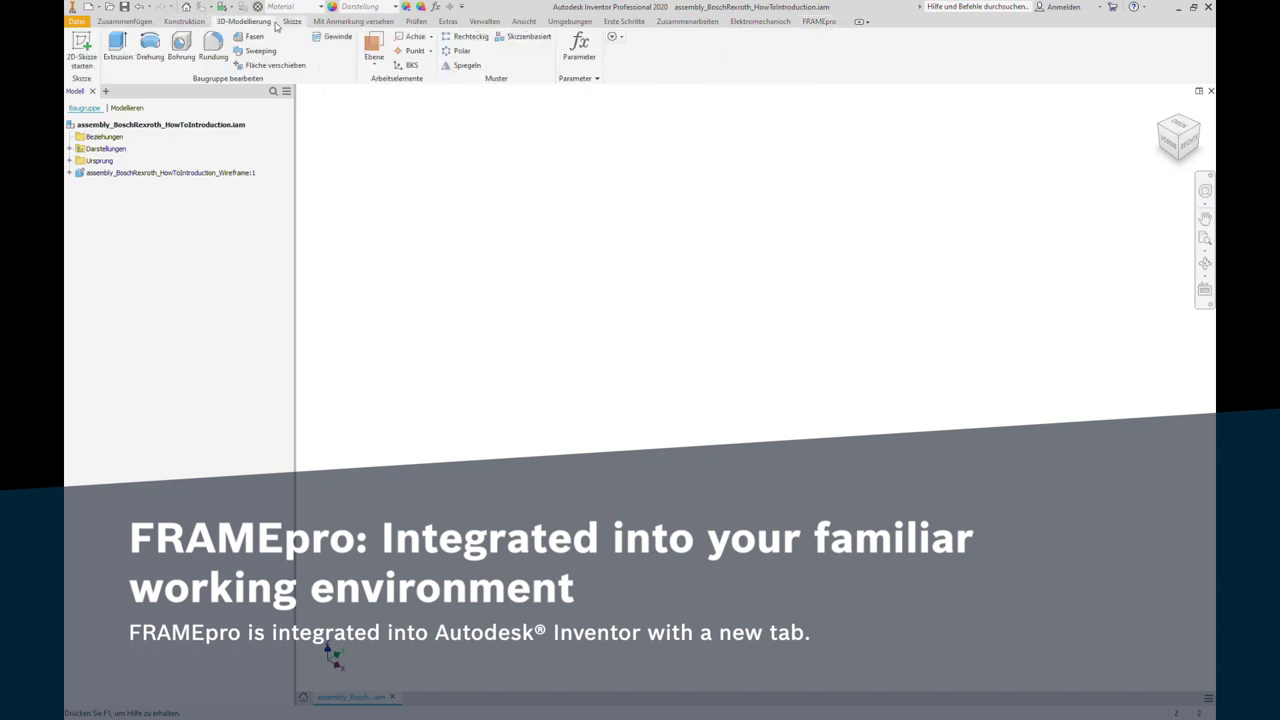
click(285, 23)
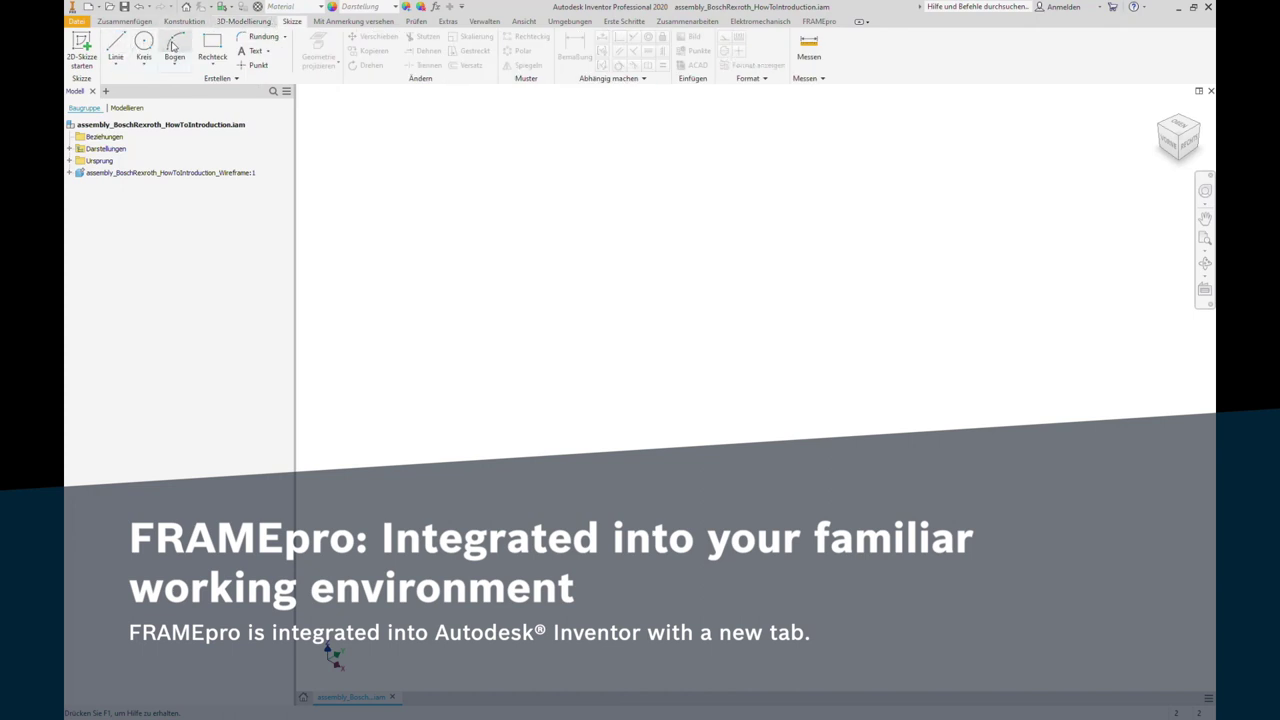
click(819, 21)
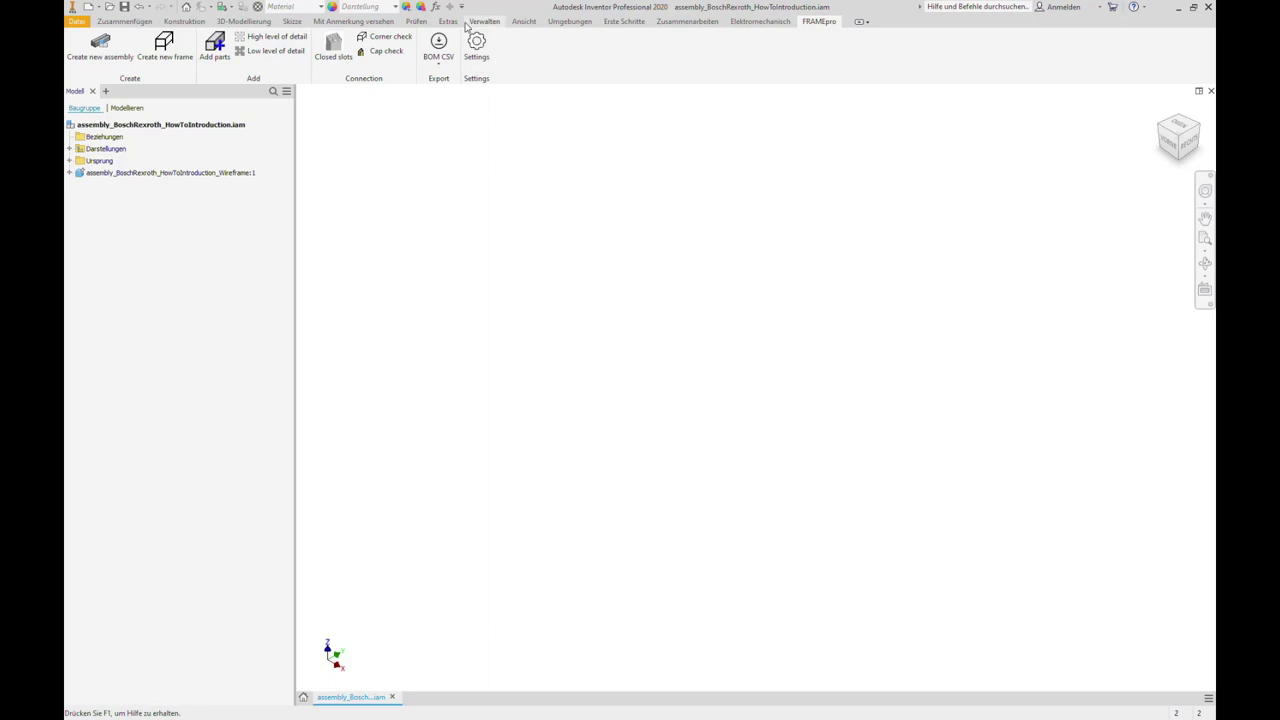
Step: Create a 1000 × 500 × 700 mm frame wireframe with H1 level at 250 mm
click(174, 55)
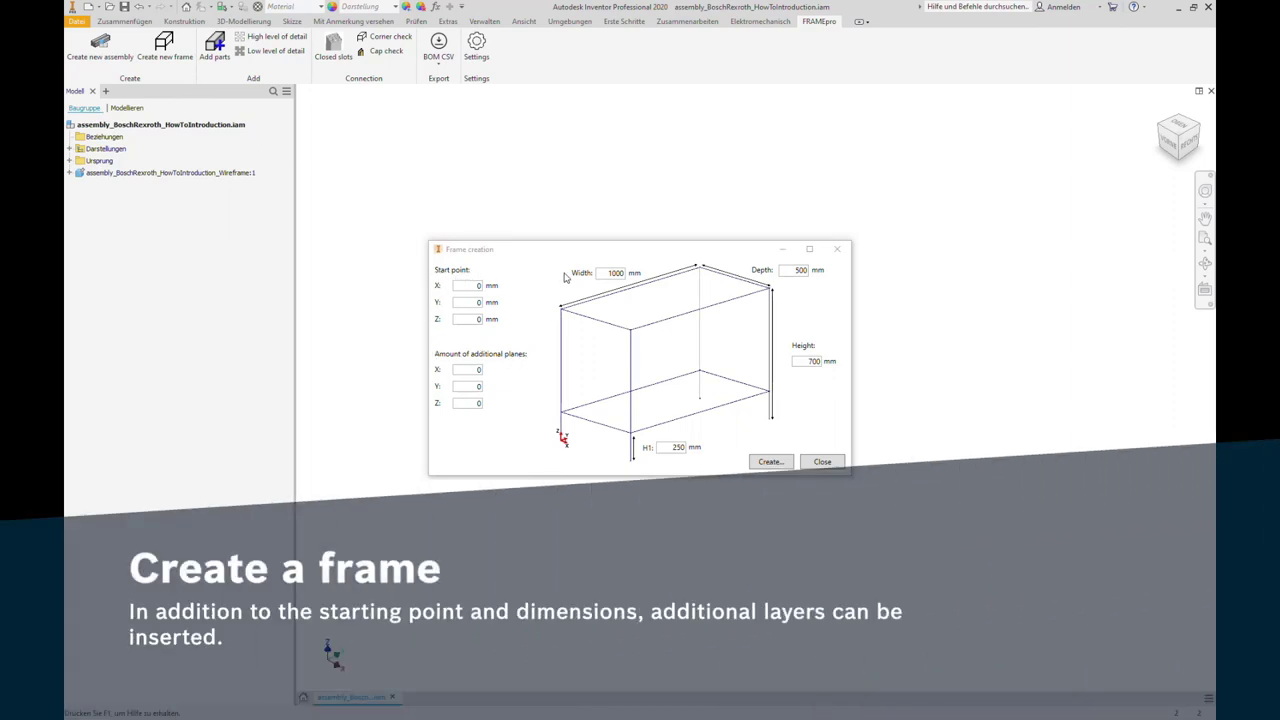
click(770, 463)
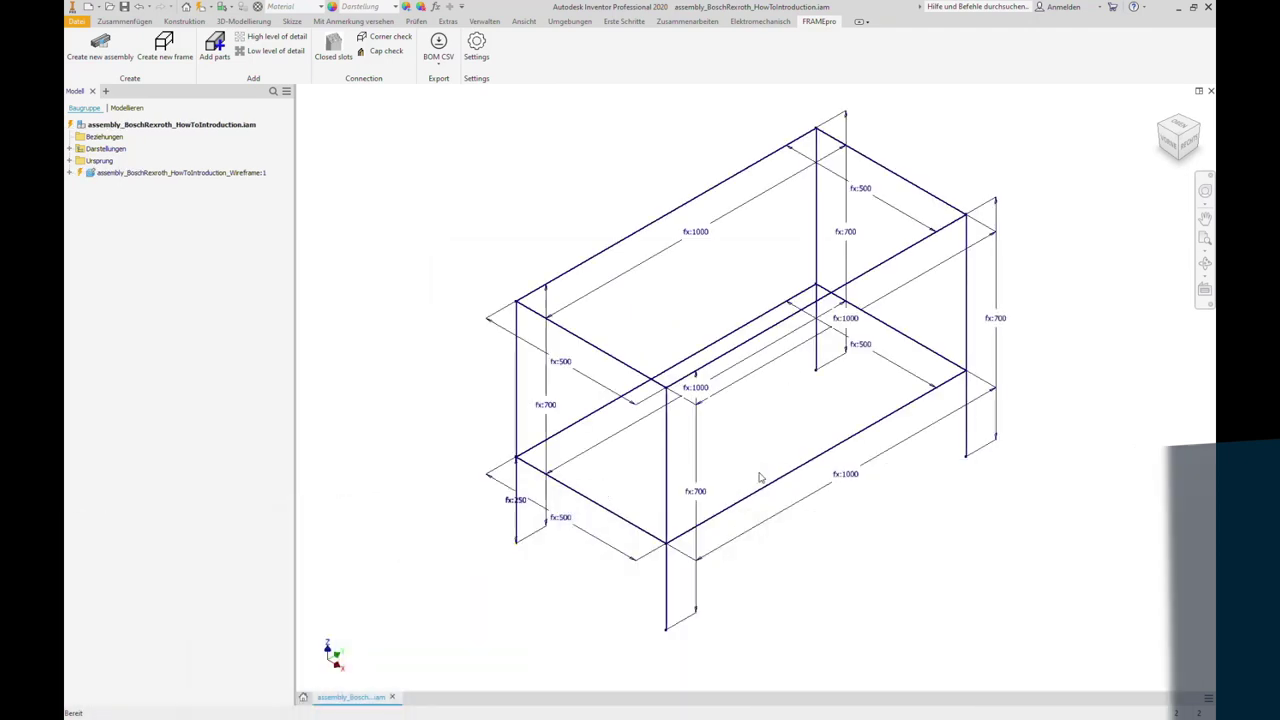
Step: Open the parts catalogue, check profile filters (all kept at All) and browse the list
click(224, 55)
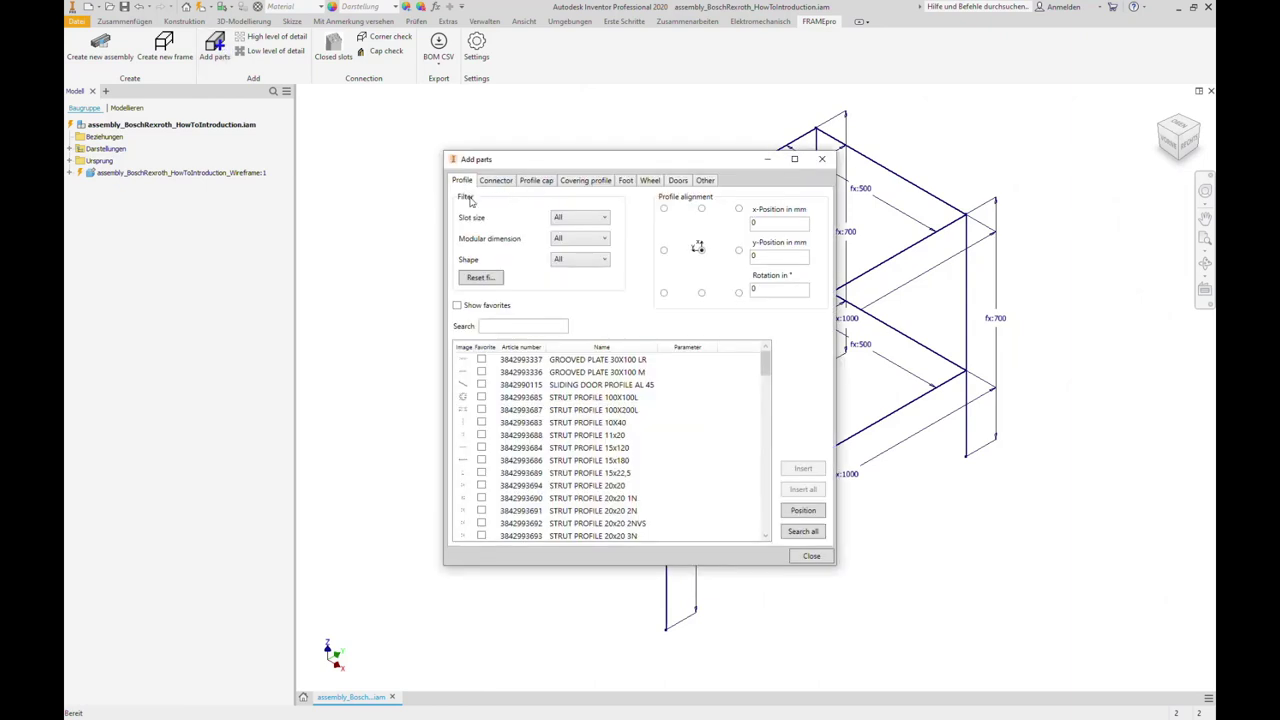
click(576, 222)
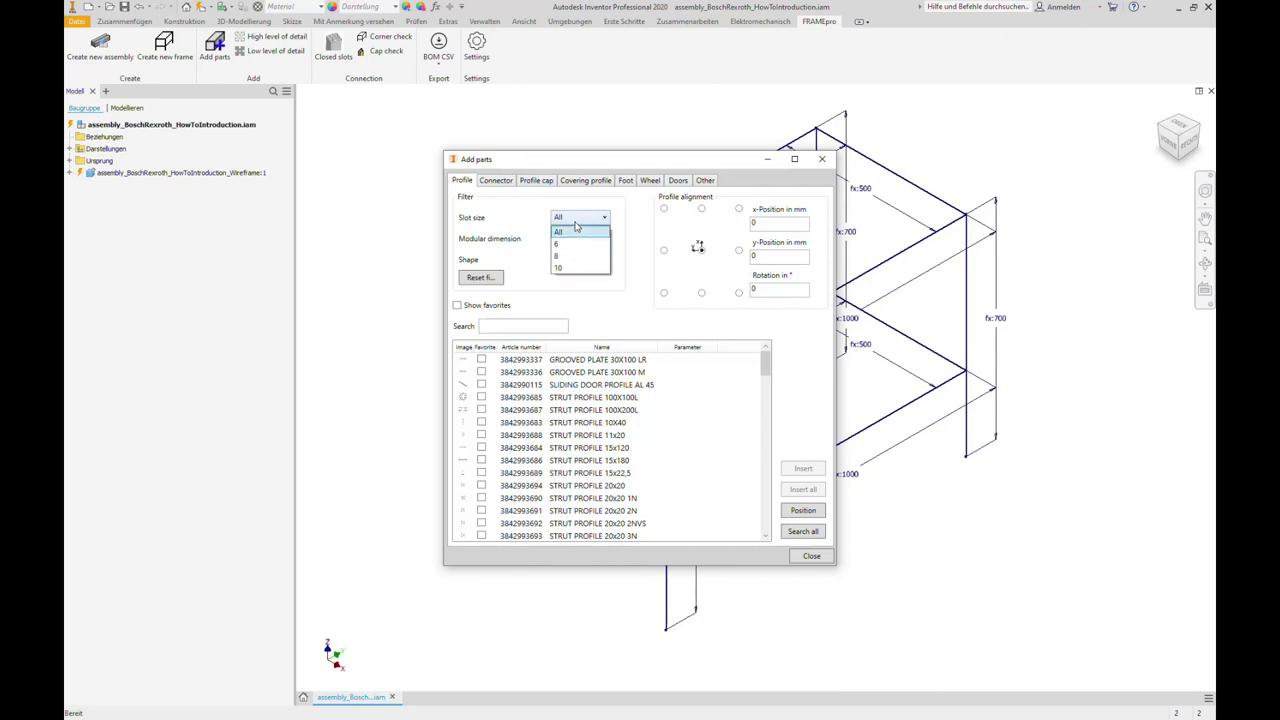
click(576, 228)
click(579, 241)
click(580, 243)
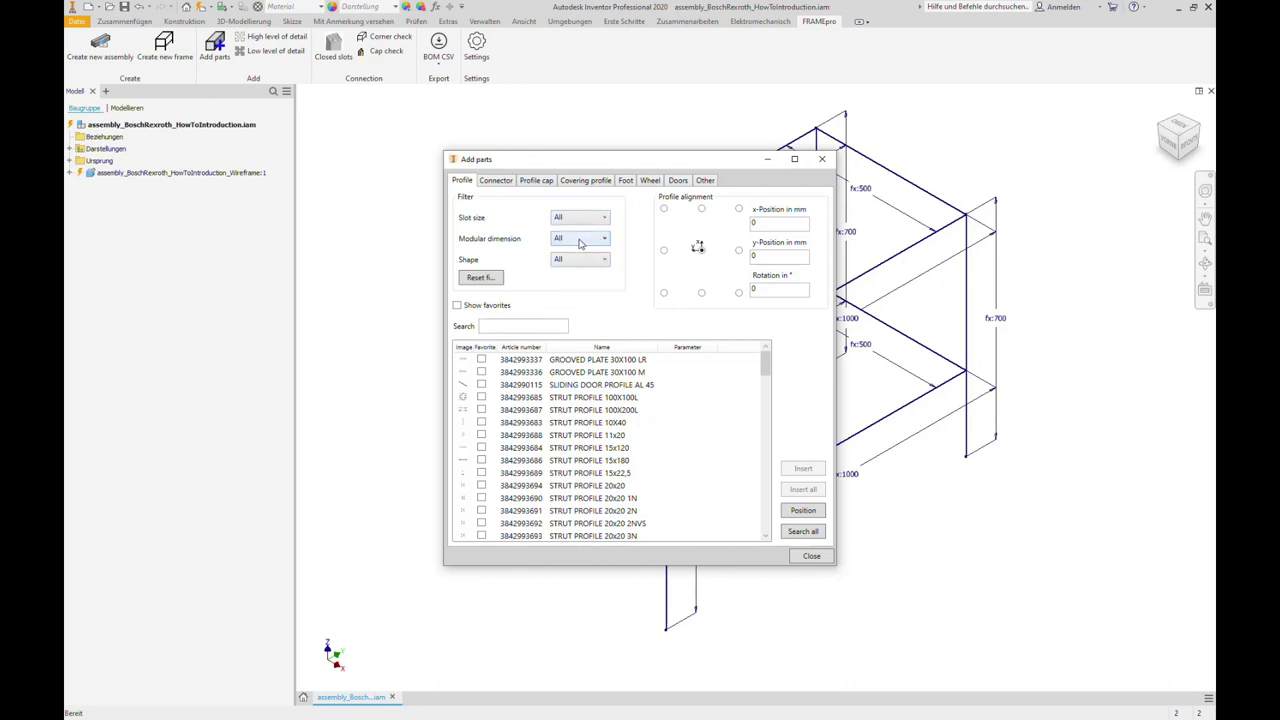
click(588, 263)
click(588, 265)
scroll(520, 390, down, 3)
scroll(535, 400, down, 2)
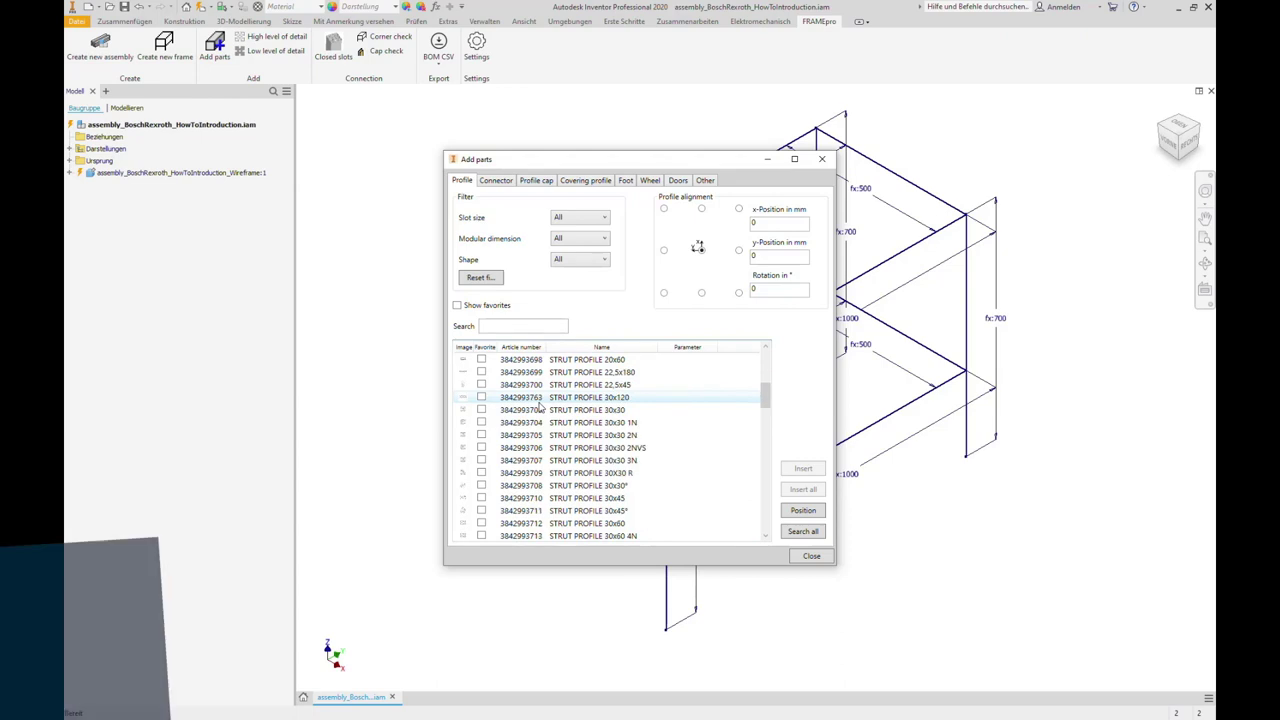
scroll(538, 408, down, 2)
scroll(538, 408, down, 2)
scroll(540, 405, down, 2)
Step: Filter profiles to Square shape, reset filters, then search 45x45 and clear the search
click(603, 261)
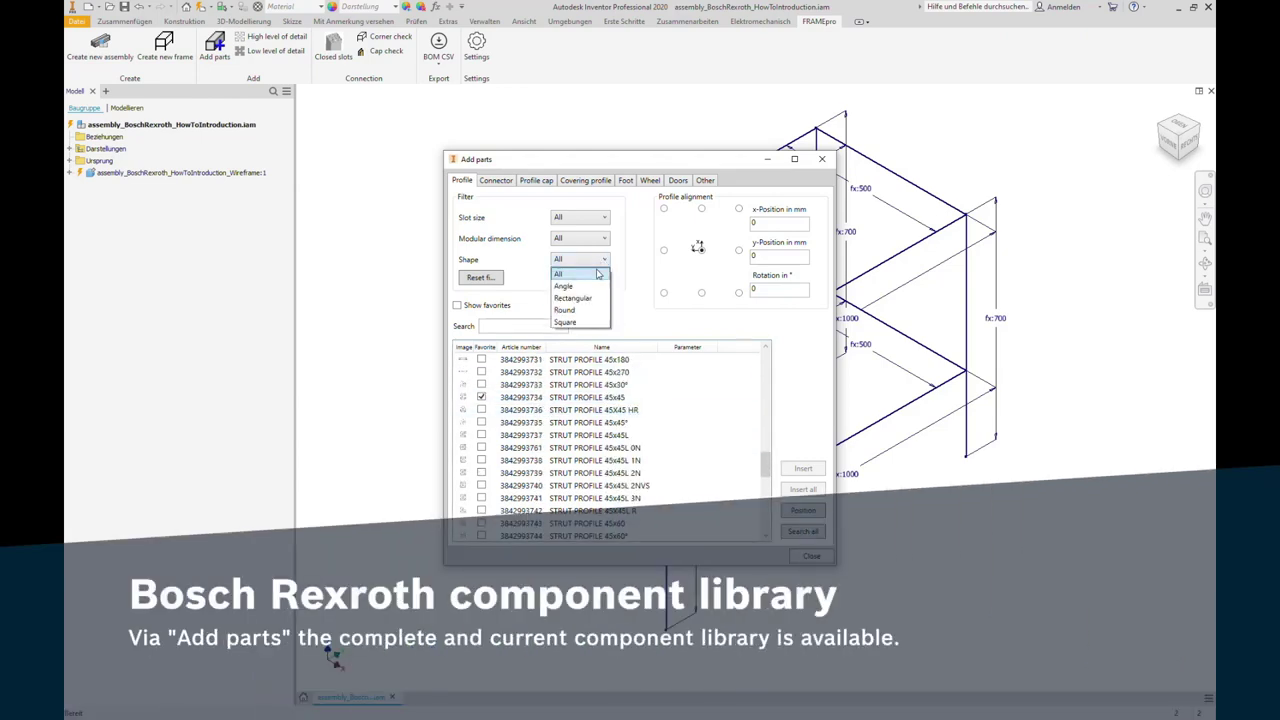
click(586, 321)
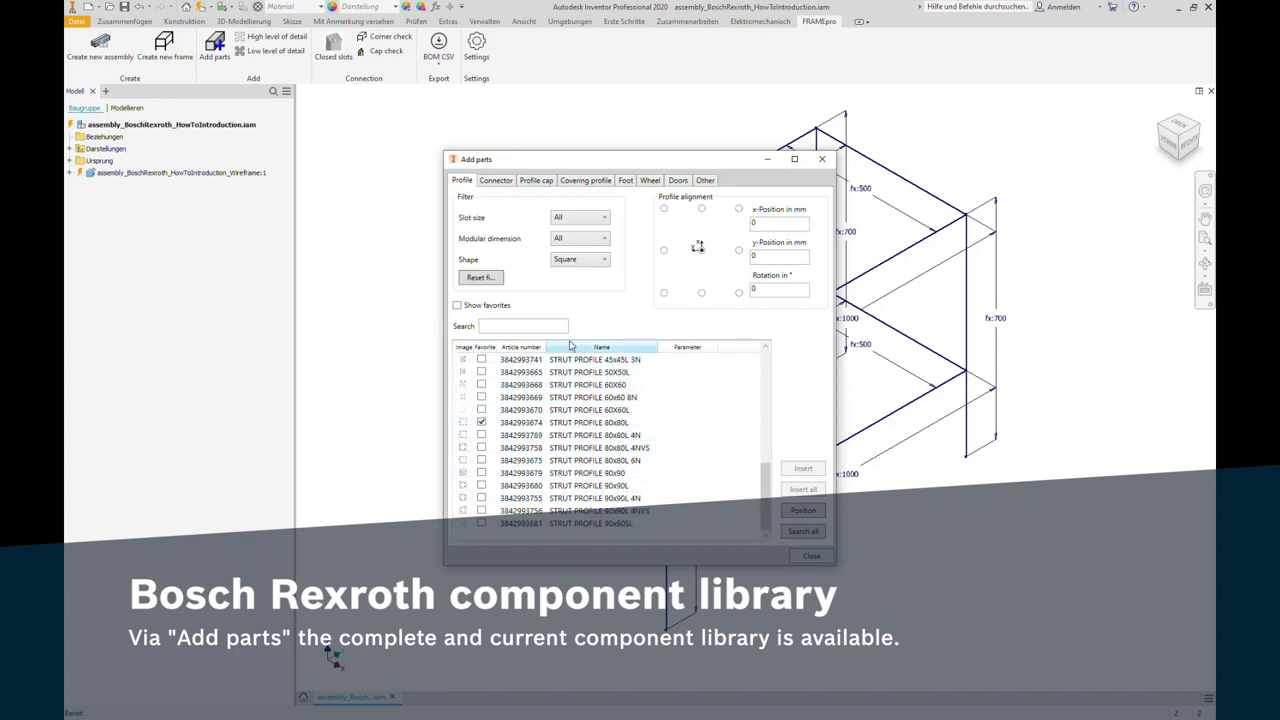
click(488, 278)
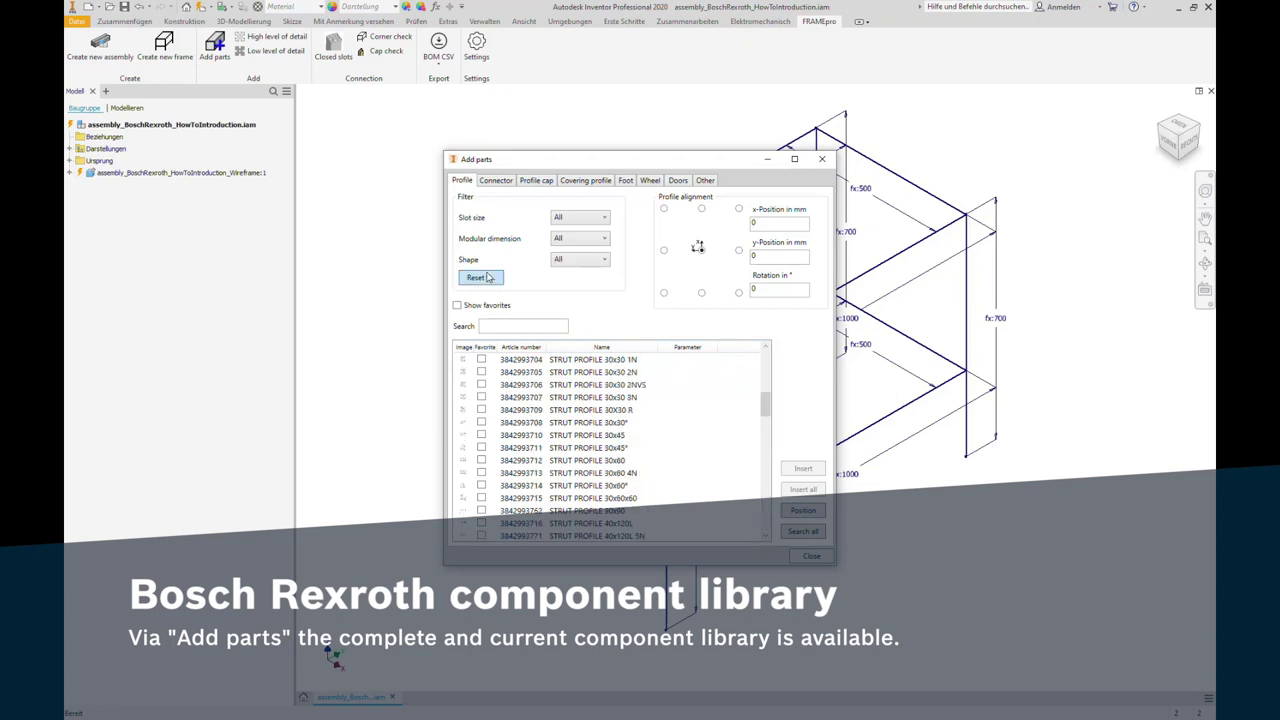
click(493, 325)
text(45x45)
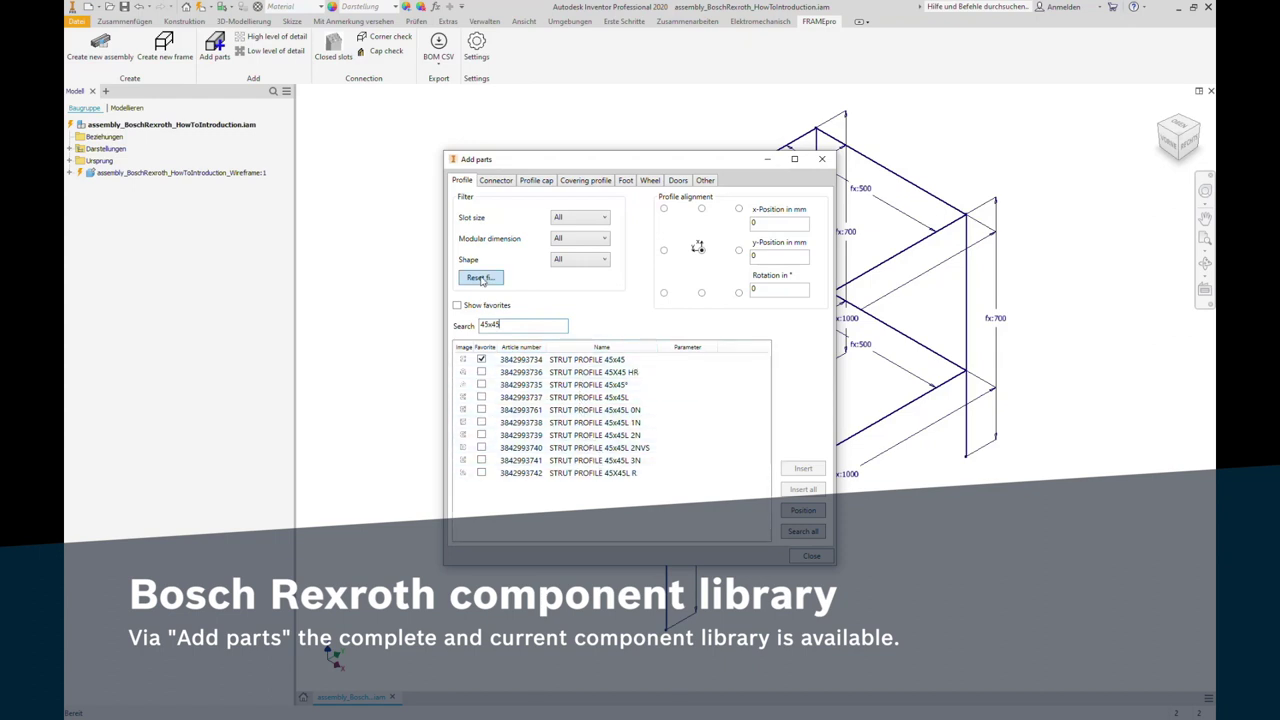
key(BackSpace)
key(BackSpace)
key(BackSpace)
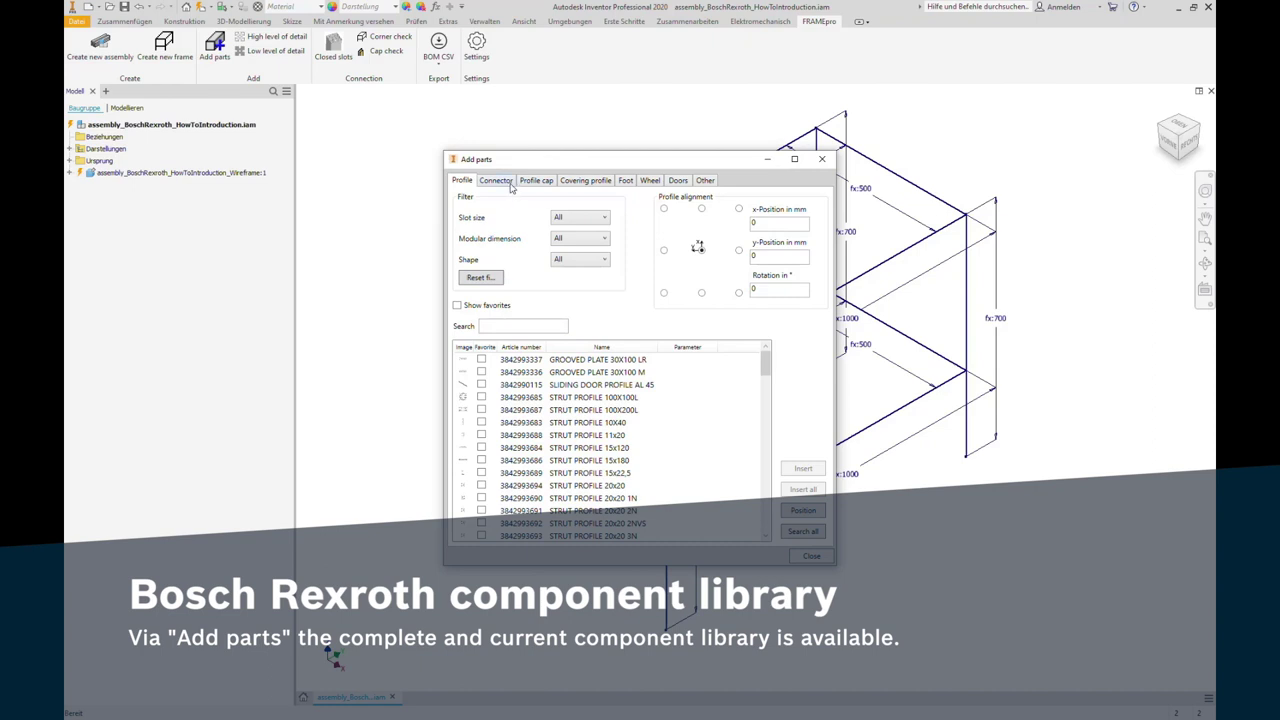
Step: Browse the connector catalogue, keeping type, slot size, designLINE and ESD filters at All
click(510, 183)
click(577, 220)
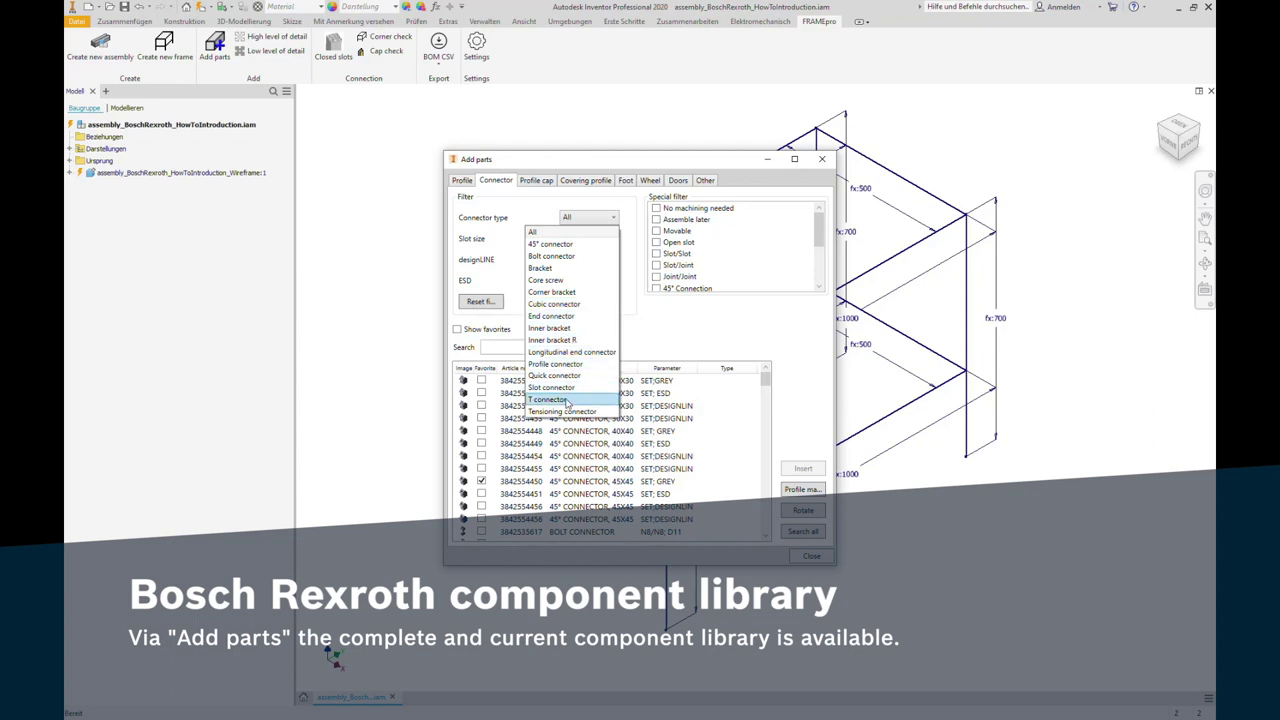
click(640, 275)
click(609, 243)
click(609, 245)
click(607, 260)
click(607, 270)
click(604, 281)
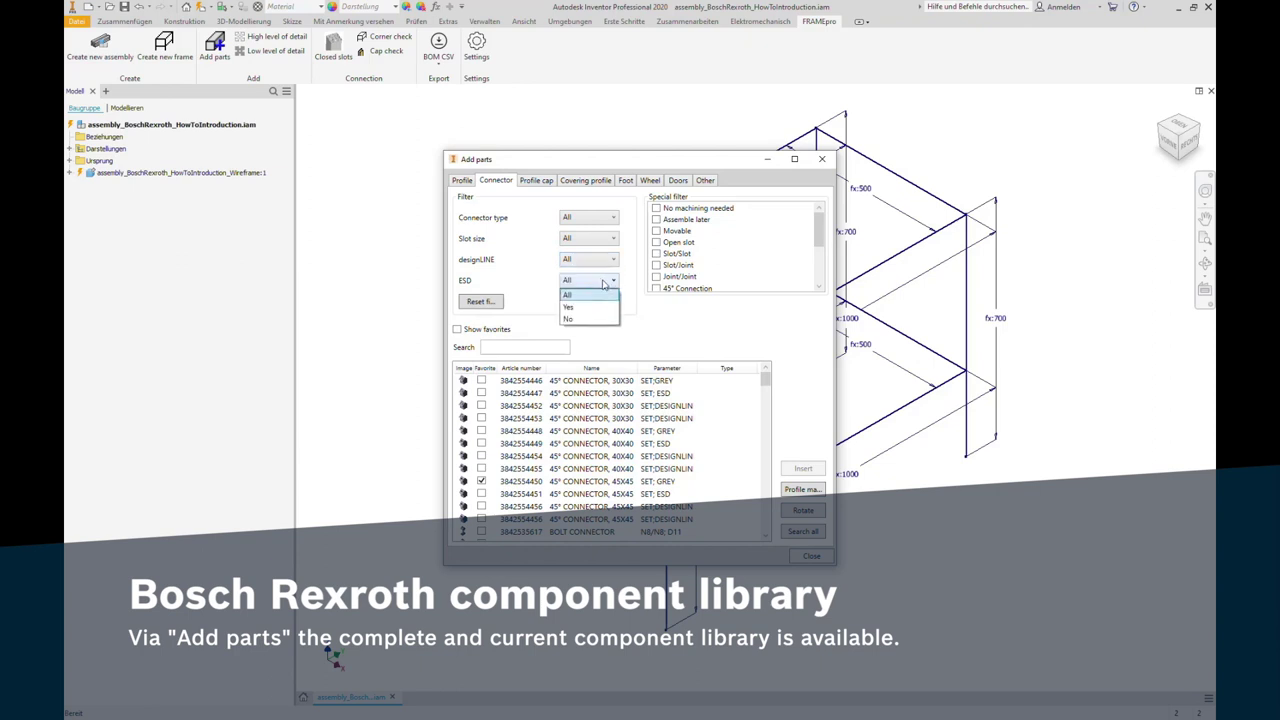
click(604, 283)
scroll(565, 440, down, 1)
scroll(557, 452, down, 2)
scroll(558, 453, down, 2)
scroll(560, 454, down, 1)
scroll(563, 455, down, 2)
scroll(563, 455, down, 2)
scroll(563, 455, down, 2)
scroll(563, 455, down, 2)
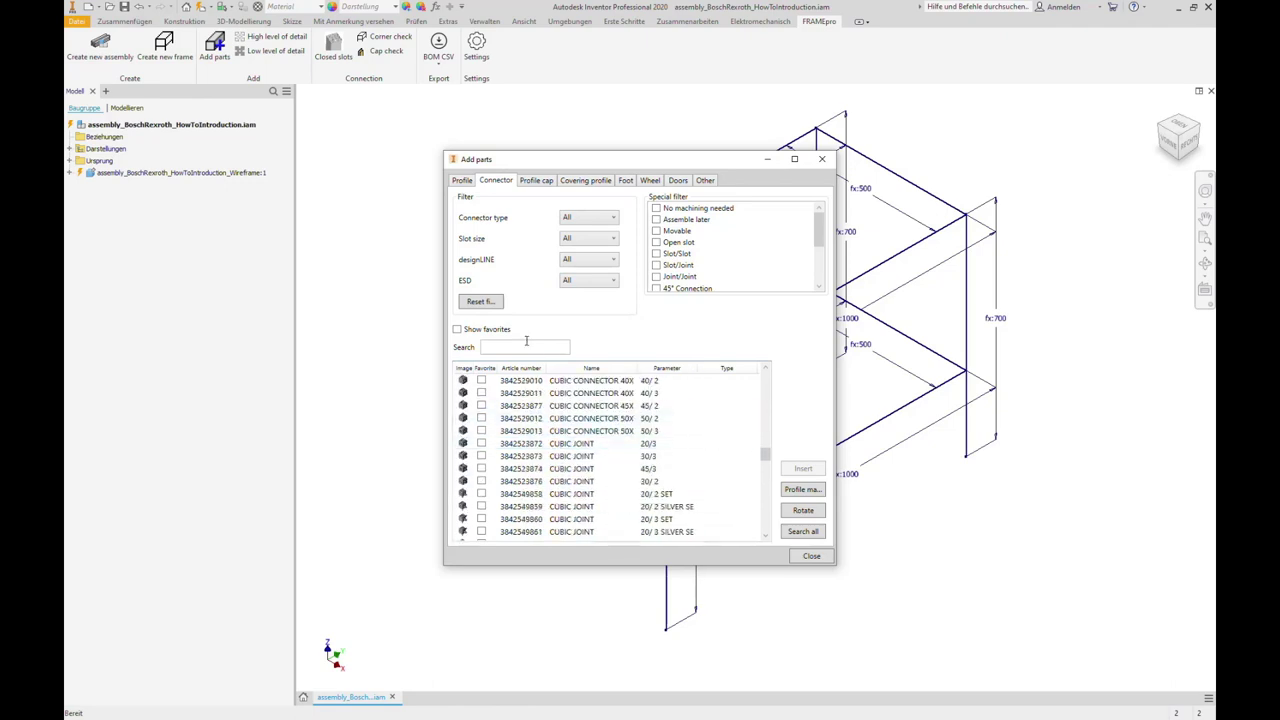
Step: Search connectors for bracket, then show the profile cap list
text(bracket)
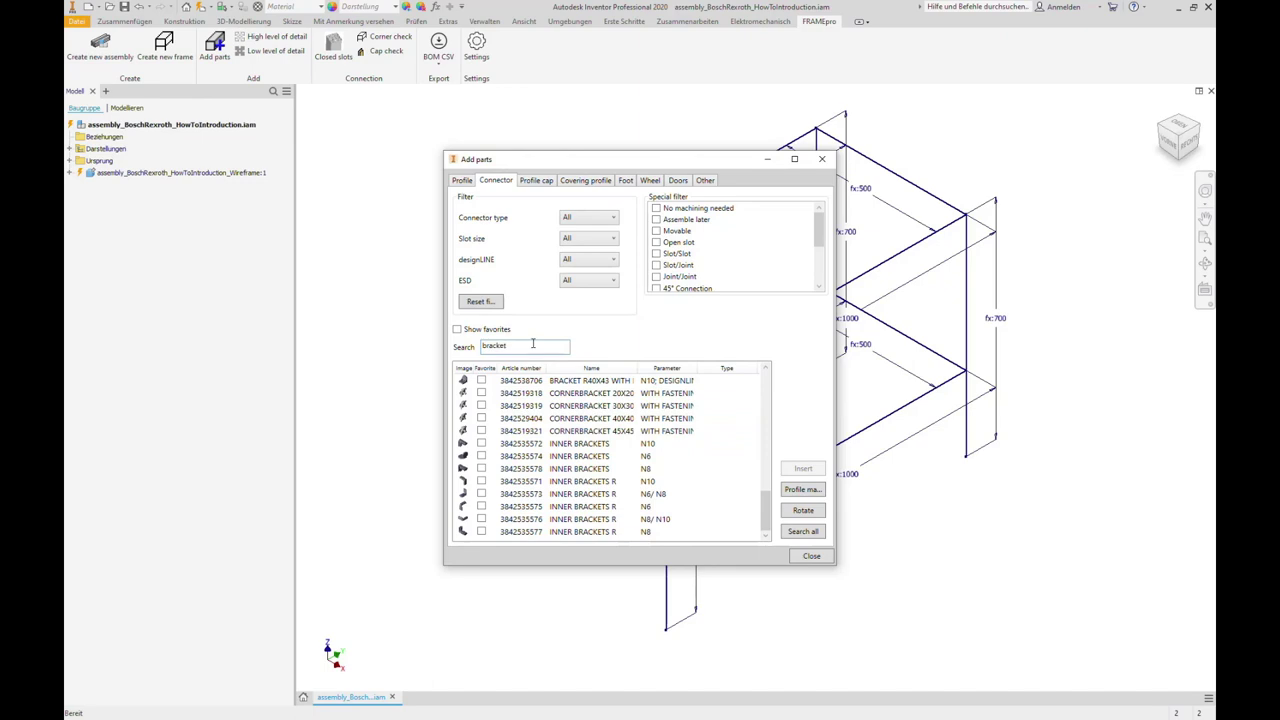
scroll(569, 422, up, 3)
scroll(569, 422, up, 3)
scroll(569, 422, up, 3)
scroll(569, 422, up, 3)
scroll(569, 422, up, 5)
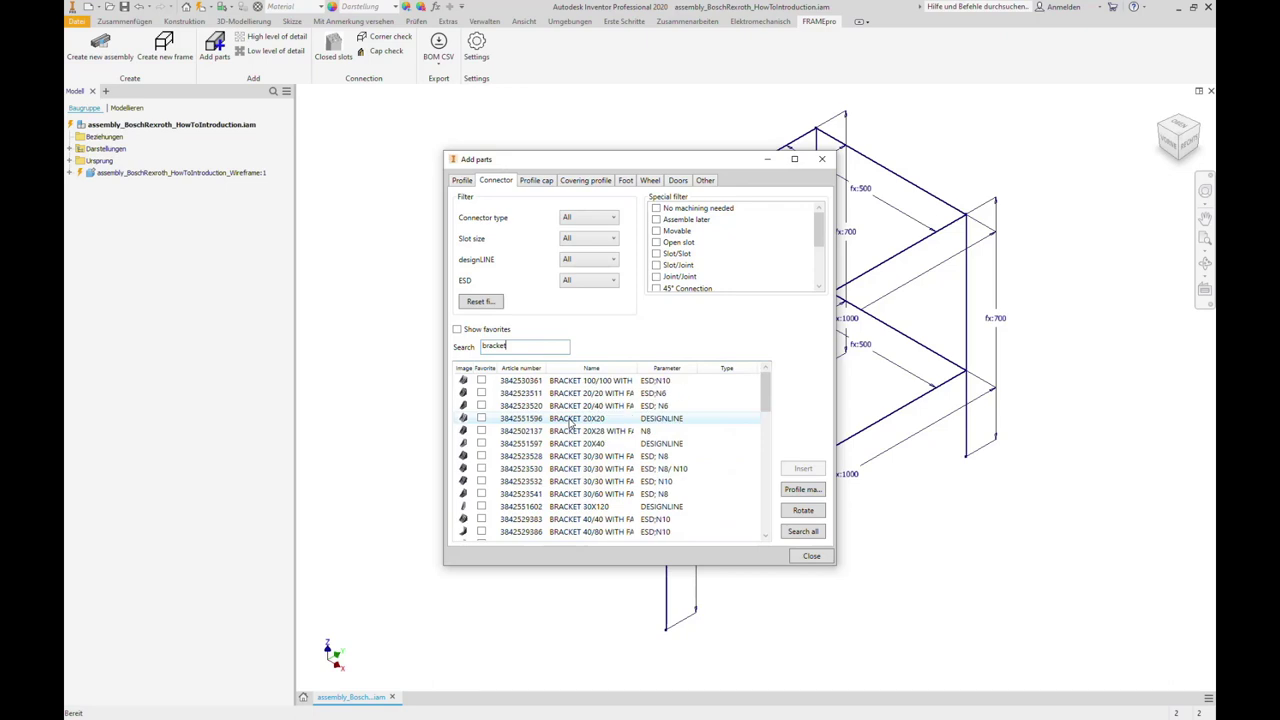
click(537, 180)
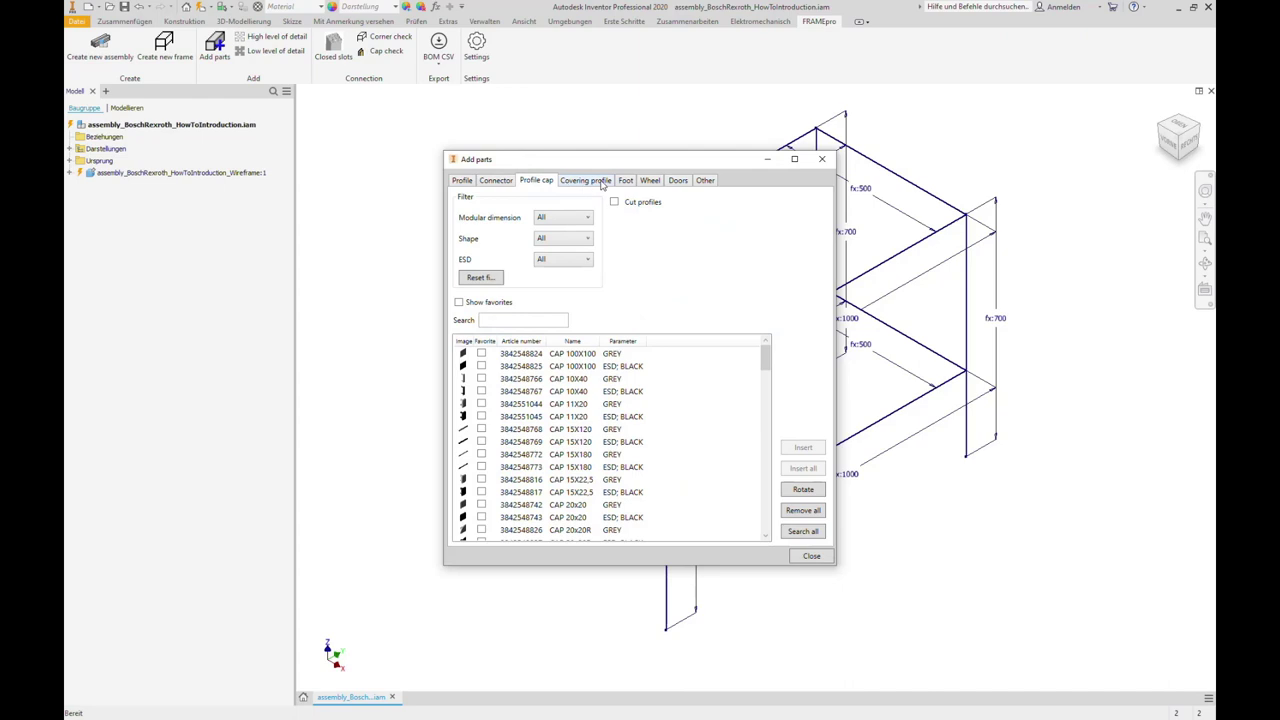
Step: Browse the covering profile, foot, wheel and door catalogues, listing the door hinges
click(600, 183)
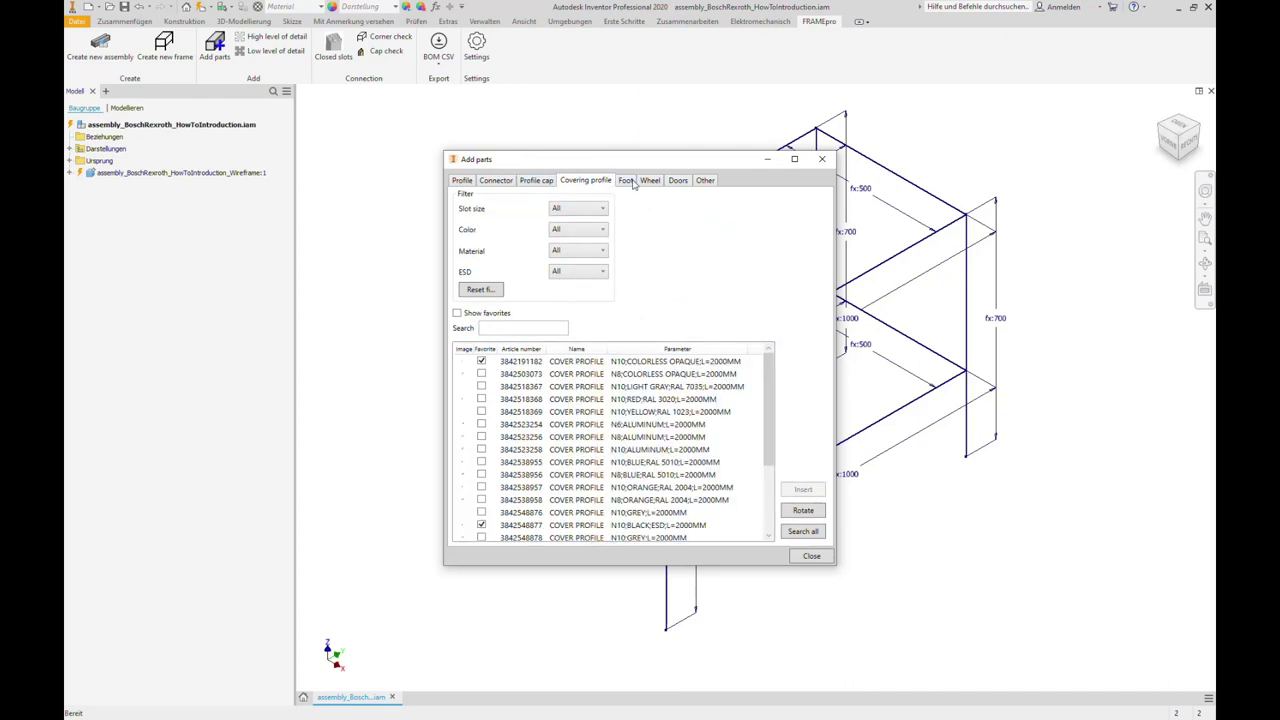
click(629, 181)
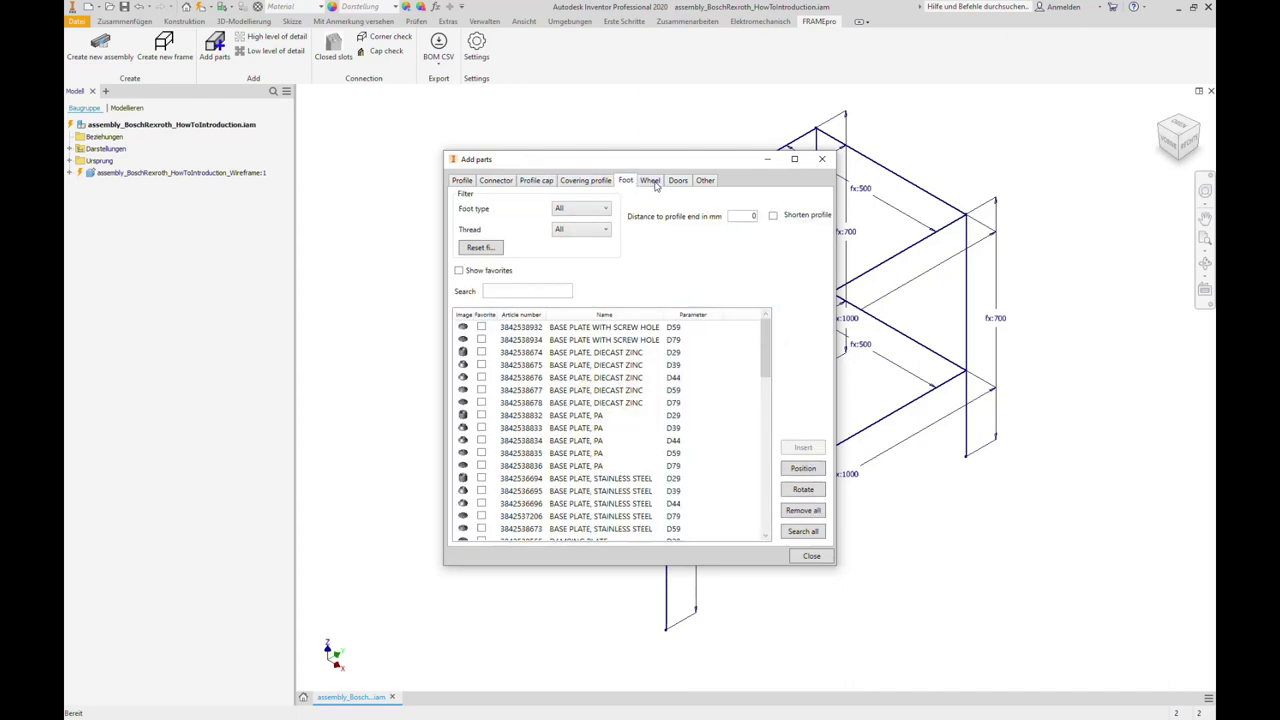
click(655, 185)
click(680, 182)
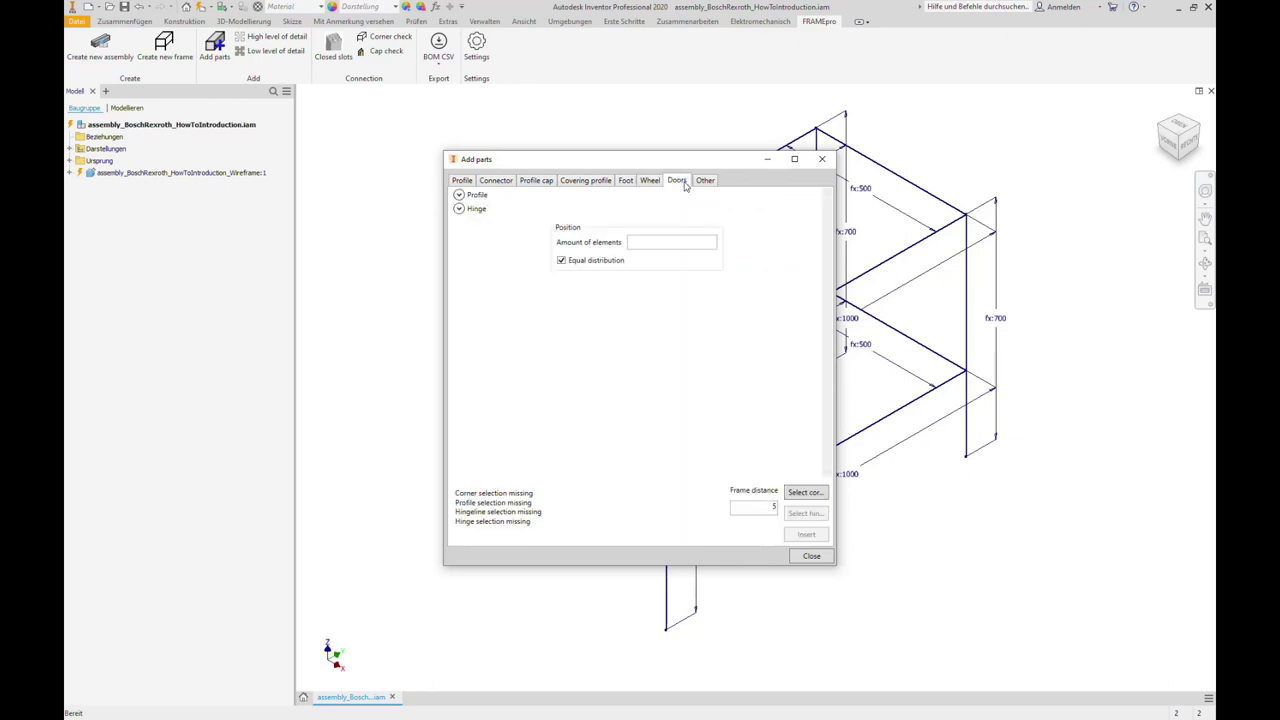
click(459, 195)
click(459, 195)
click(459, 208)
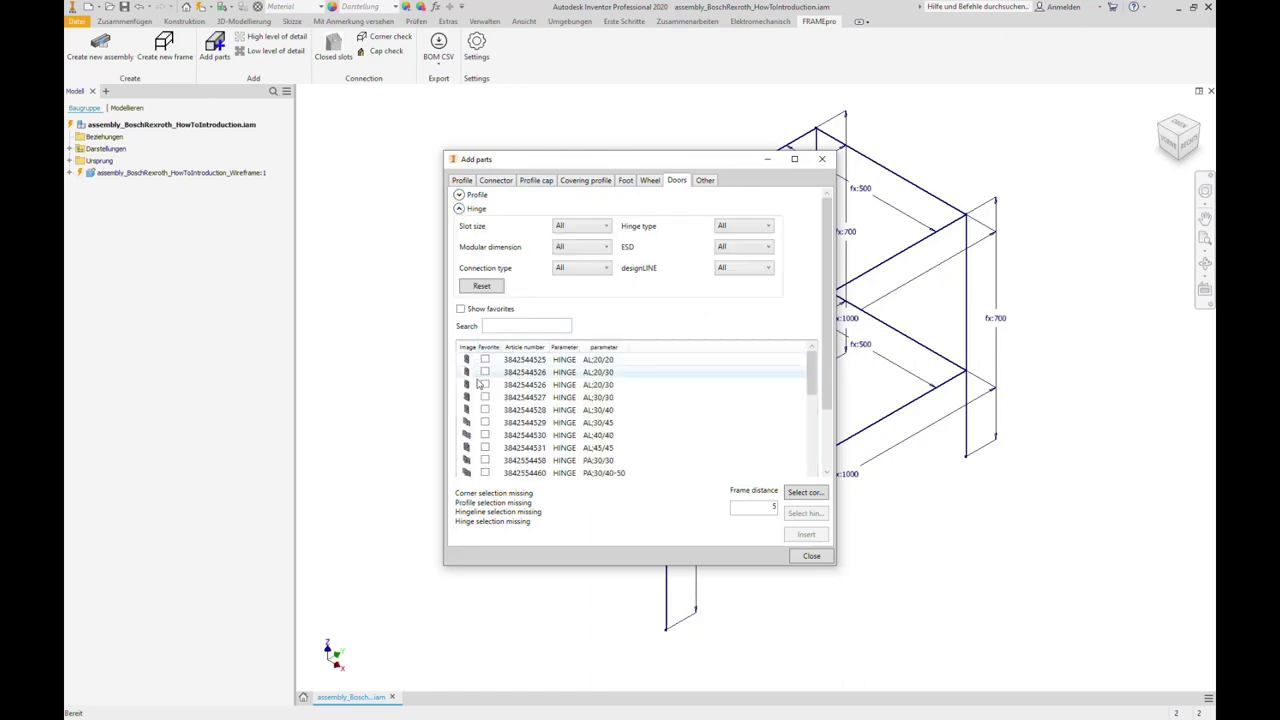
Step: Scroll the hinge list, collapse it, view Other parts, and return to strut profiles
scroll(555, 428, down, 2)
scroll(555, 428, down, 1)
scroll(555, 428, up, 2)
click(459, 208)
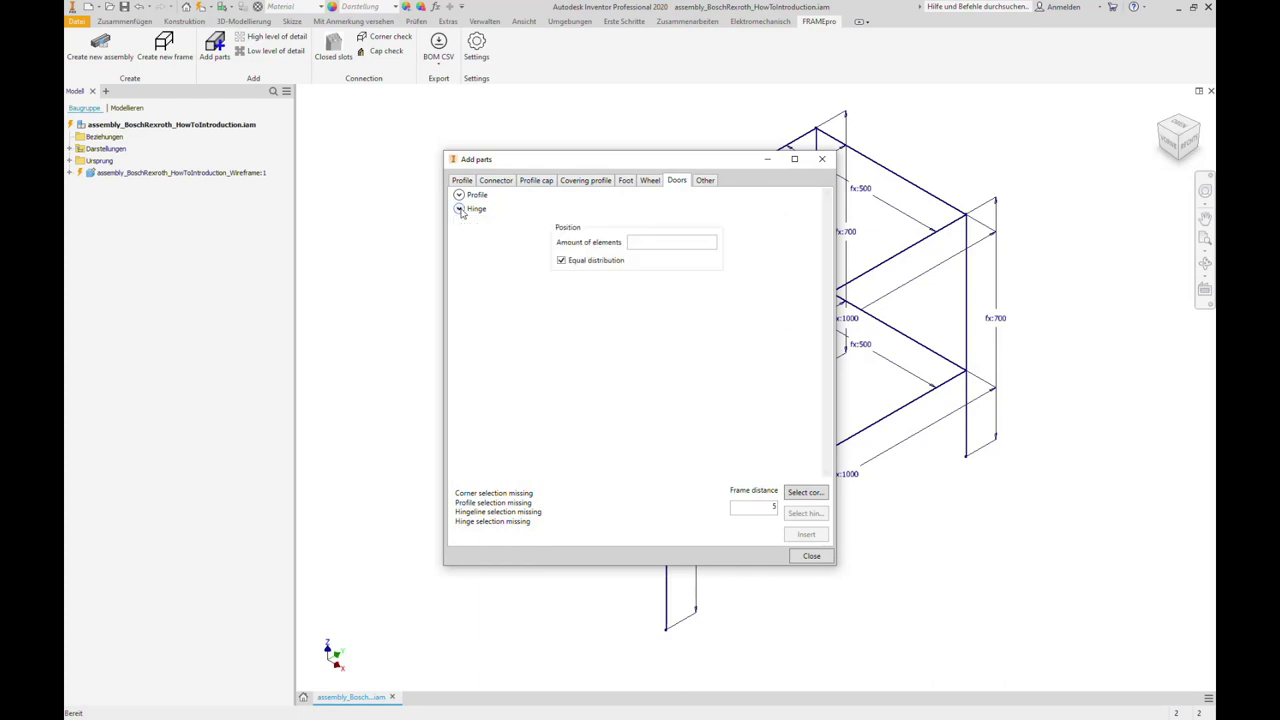
click(704, 181)
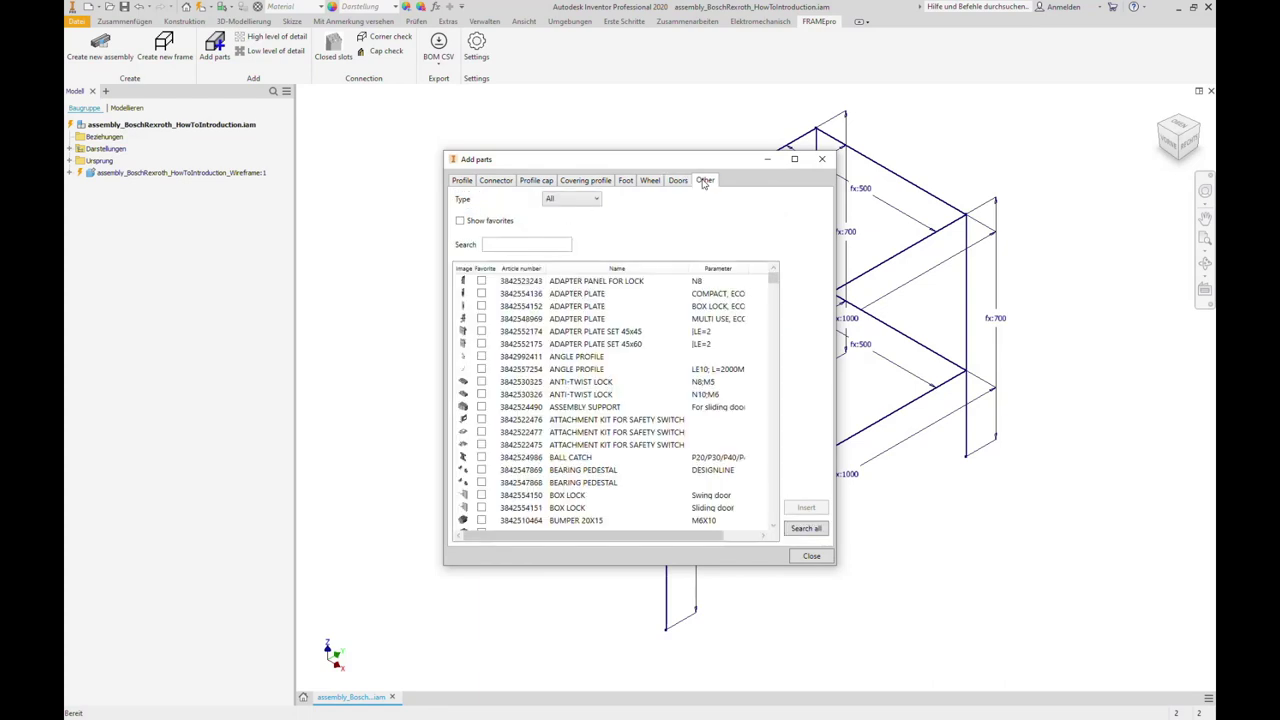
click(467, 186)
click(493, 181)
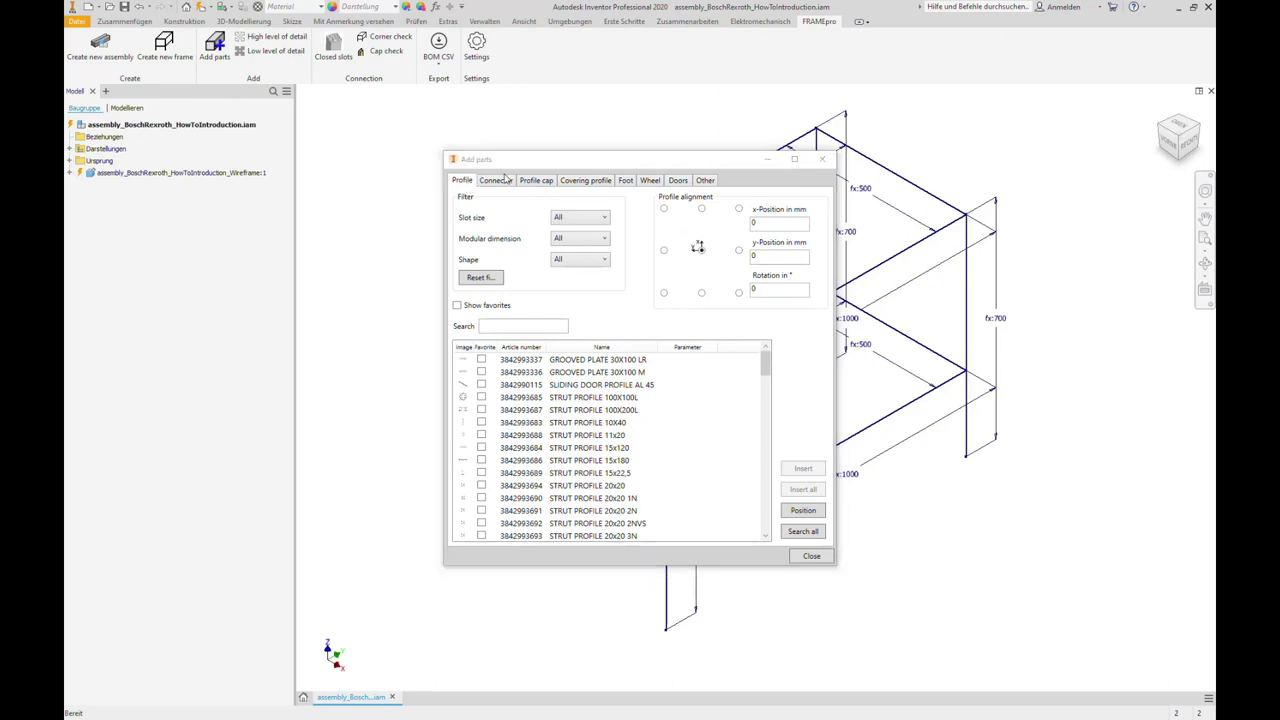
Step: Place STRUT PROFILE 80x80L from favourites on the middle and left vertical frame lines
drag(541, 165, 181, 143)
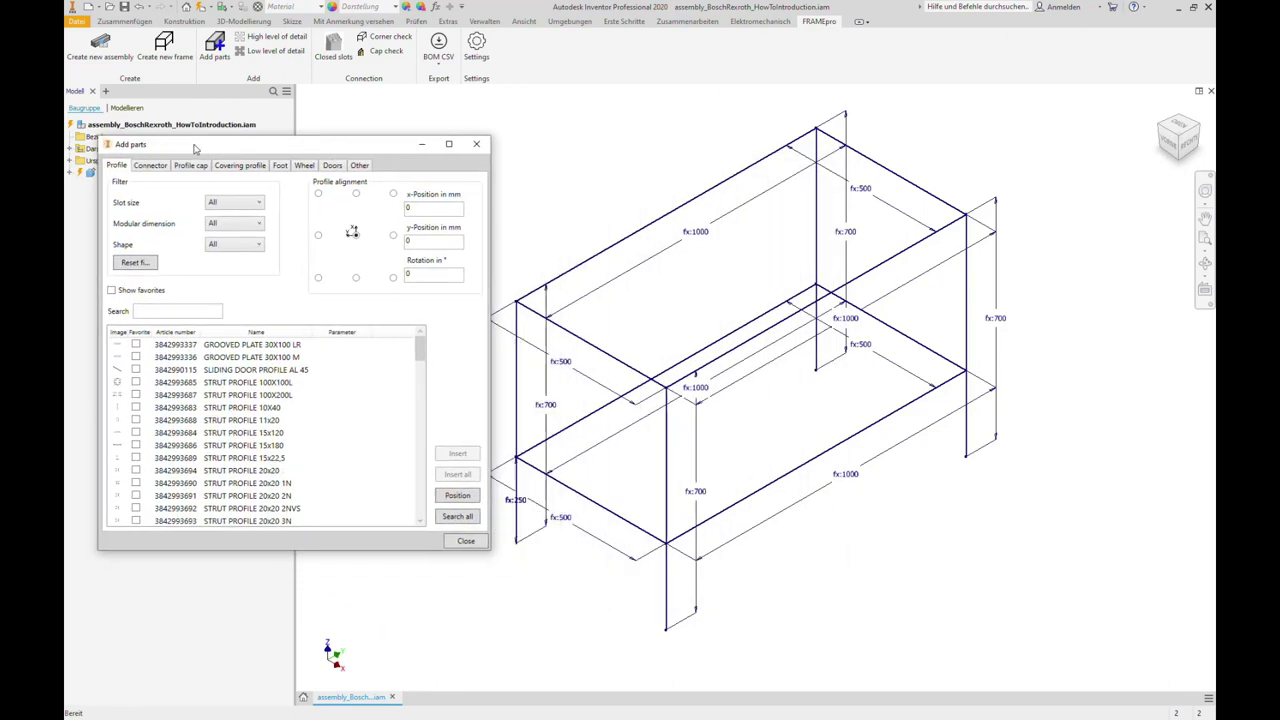
click(143, 284)
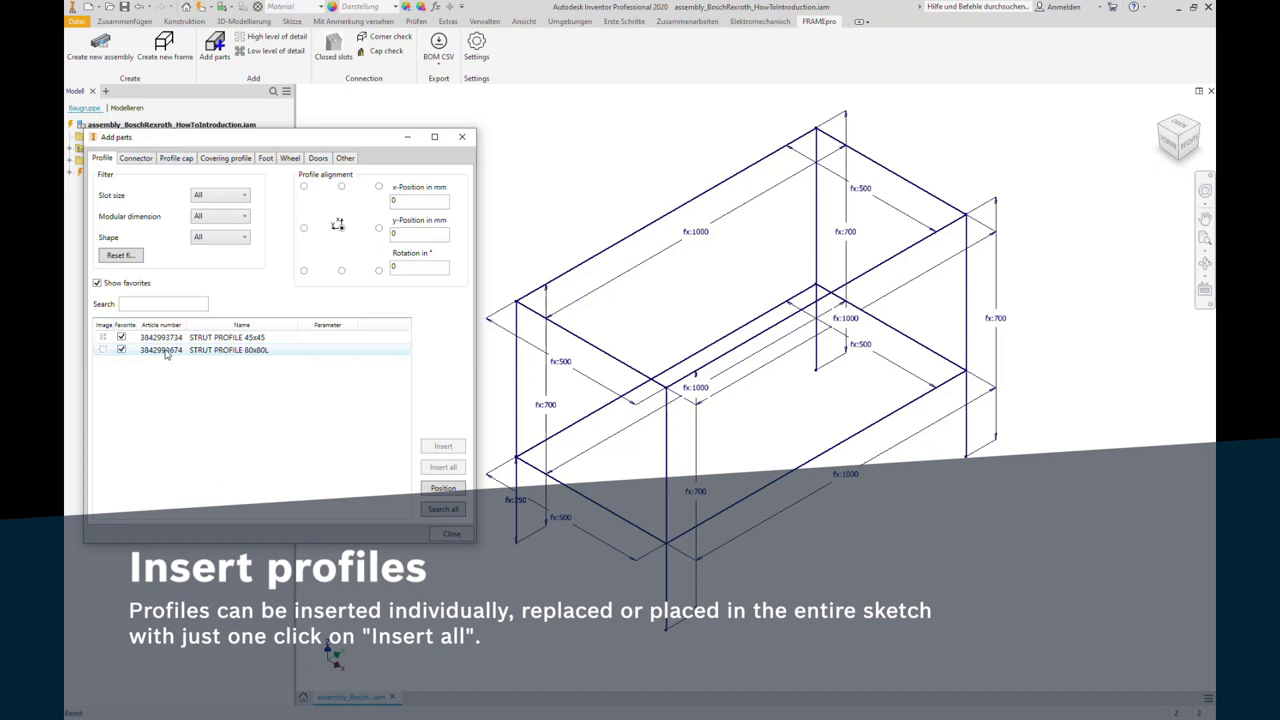
click(166, 354)
click(443, 448)
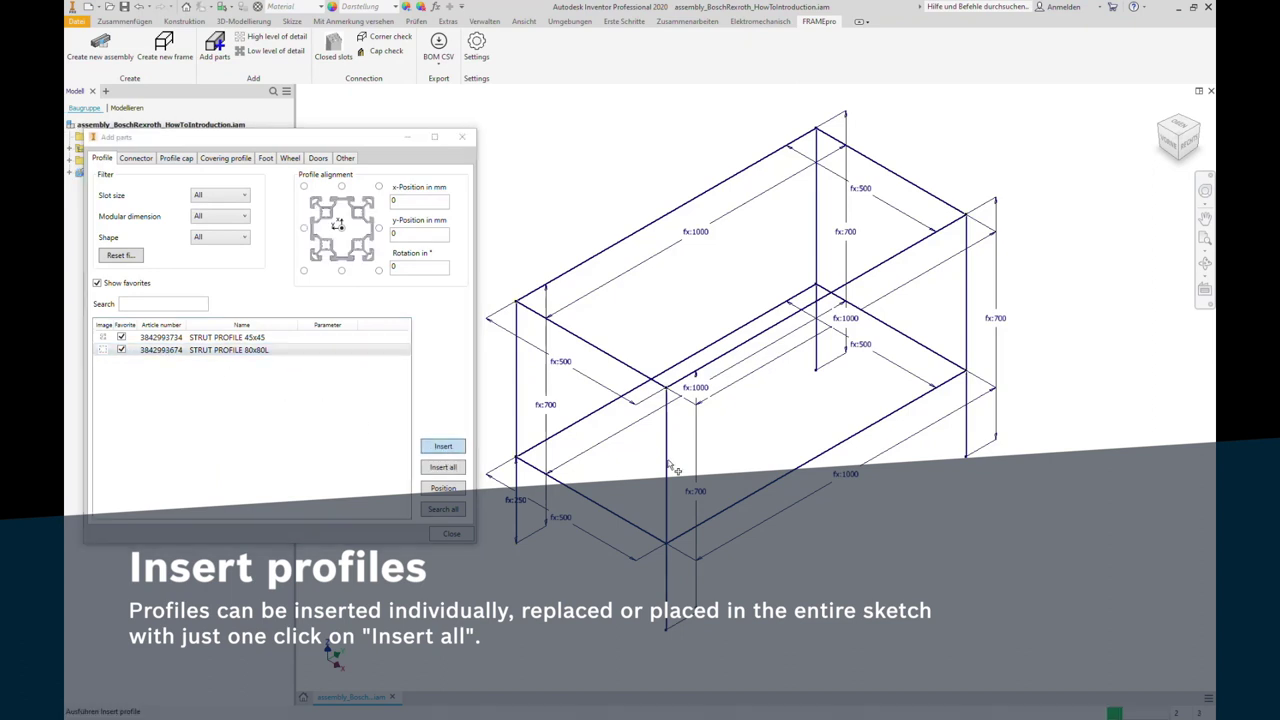
click(668, 463)
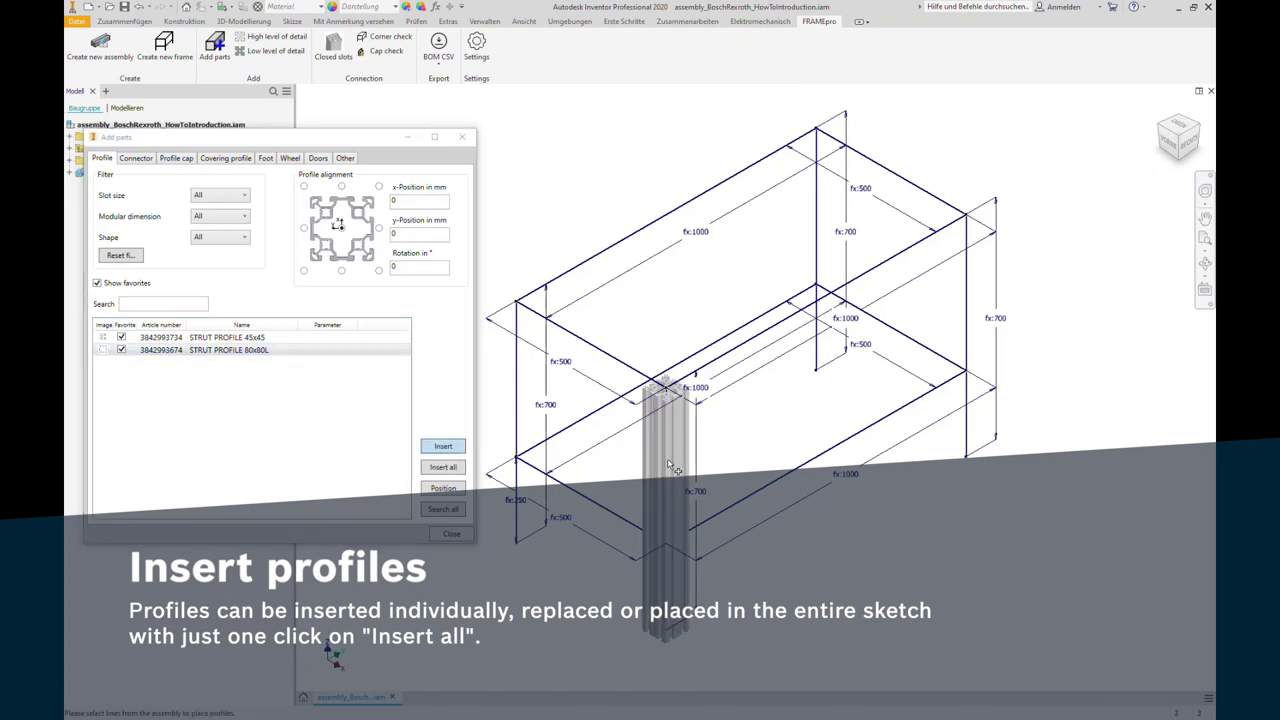
click(532, 423)
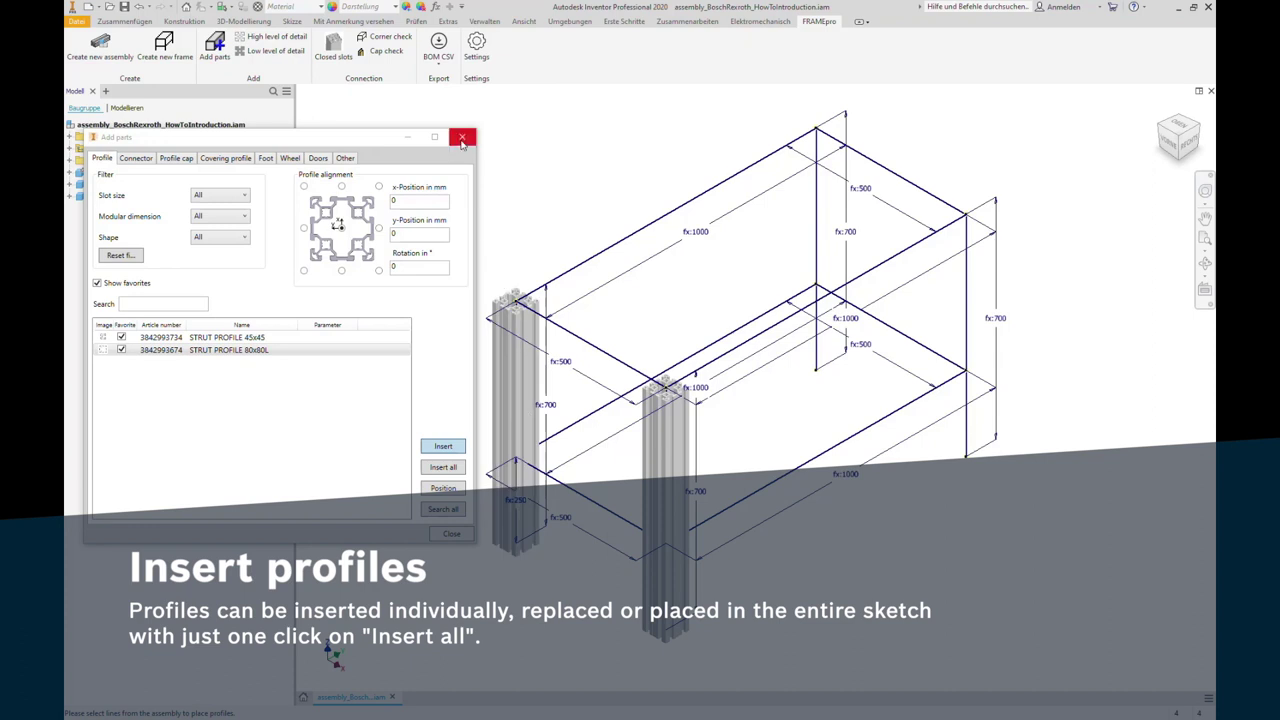
click(462, 138)
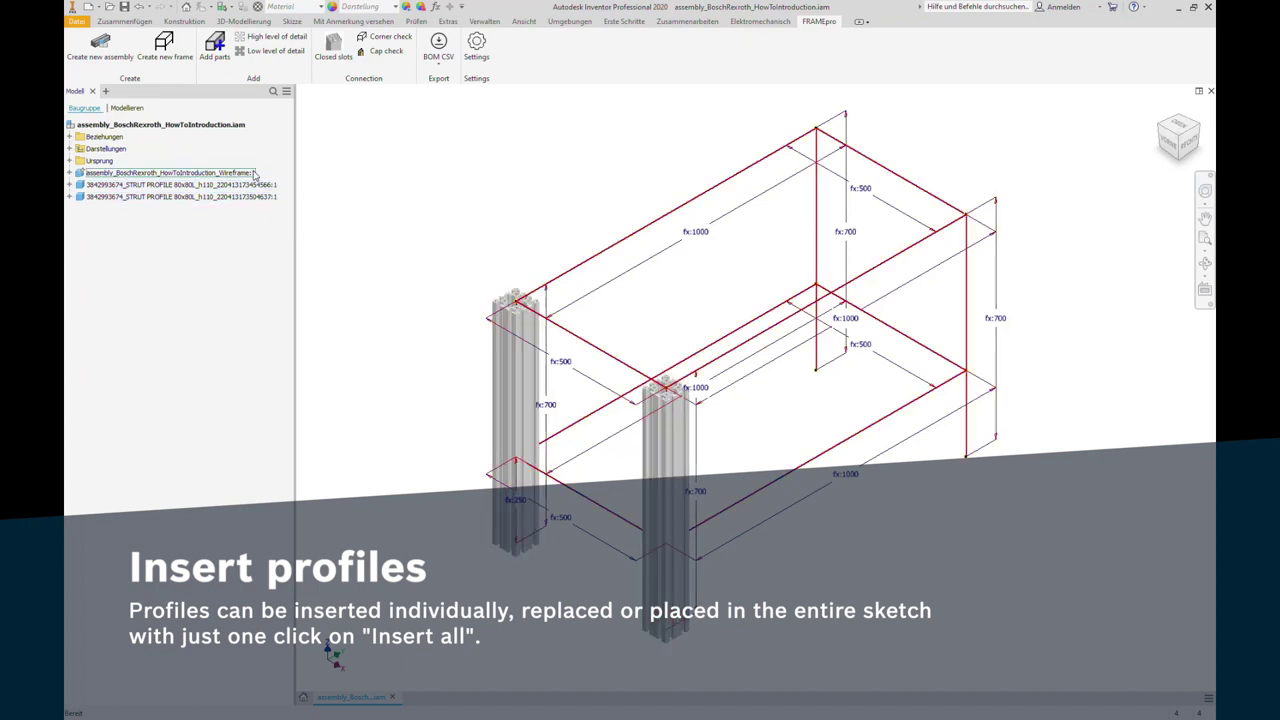
Step: Reopen Add parts and insert STRUT PROFILE 45x45 on the middle vertical line
click(211, 62)
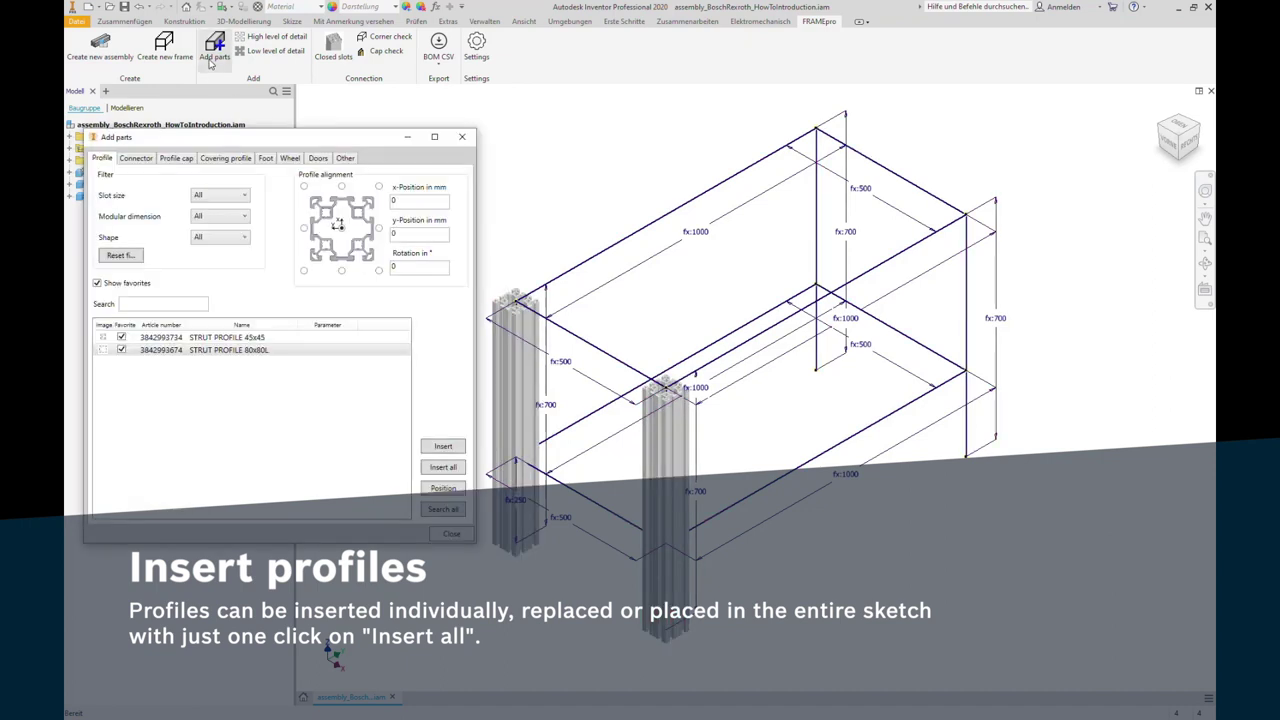
click(254, 340)
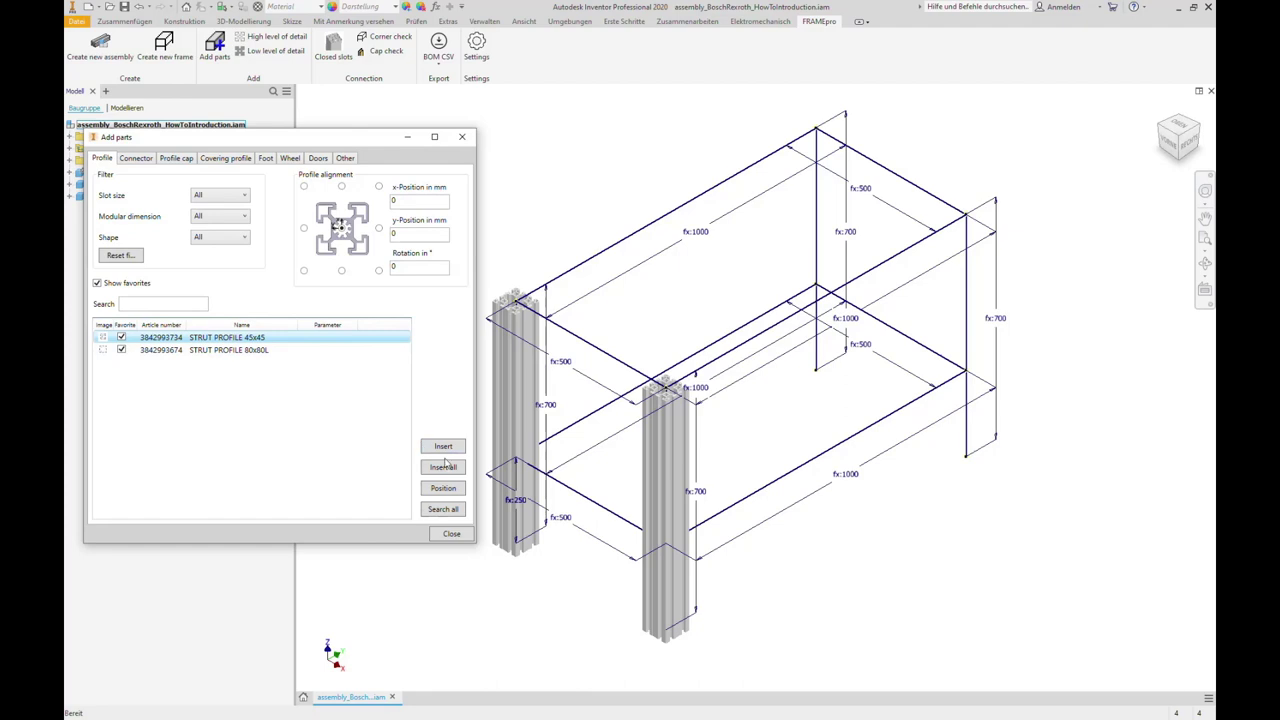
click(455, 451)
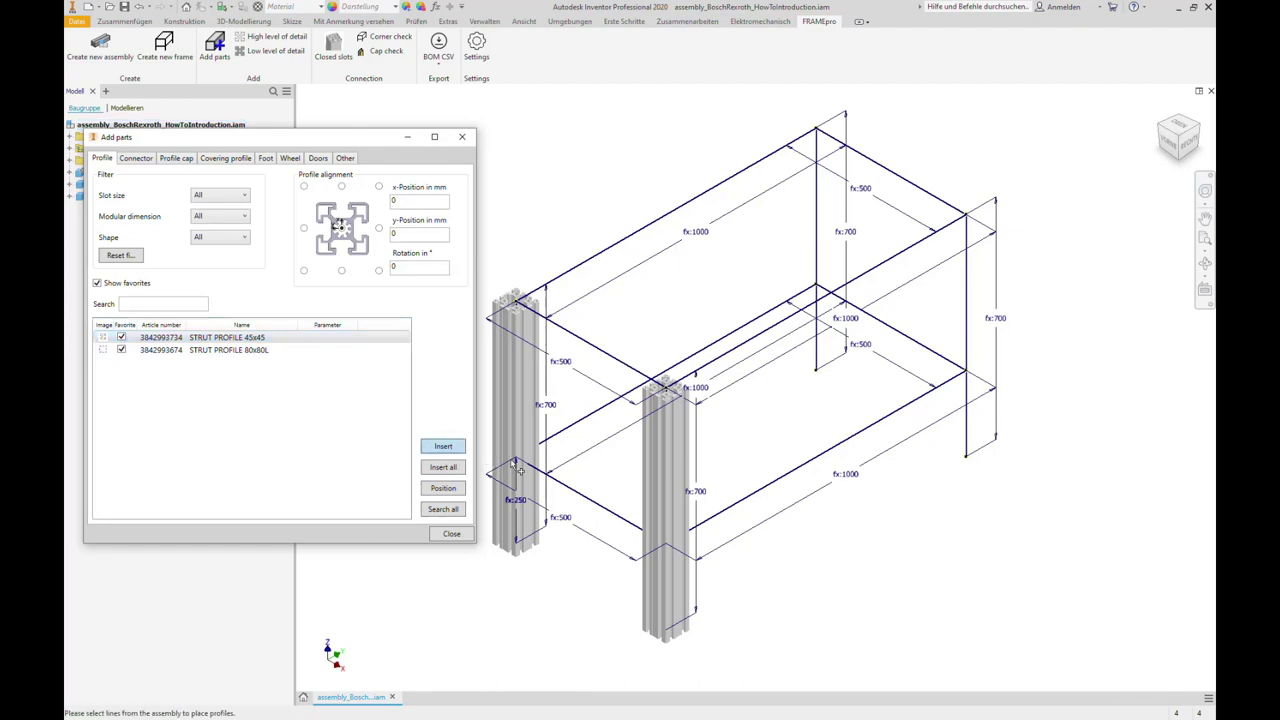
click(666, 455)
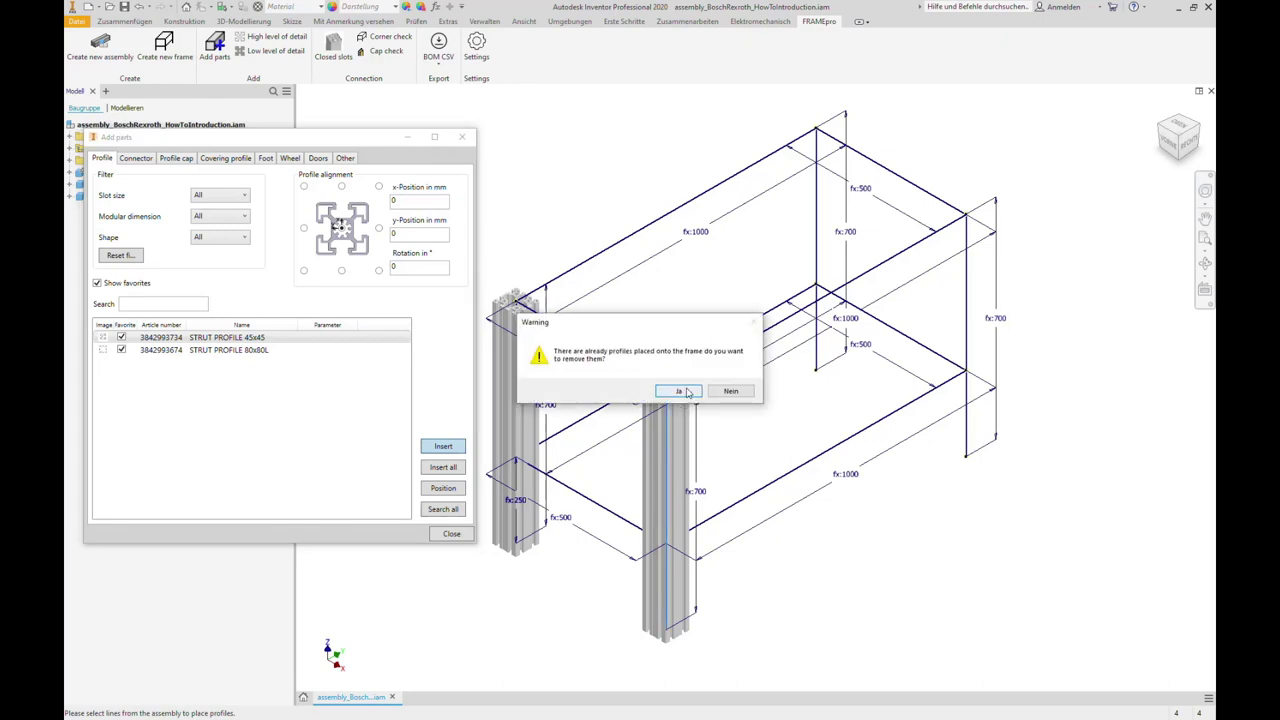
Step: Confirm replacement, add a 45x45 strut on the top edge, and delete the middle vertical strut
click(678, 390)
click(711, 372)
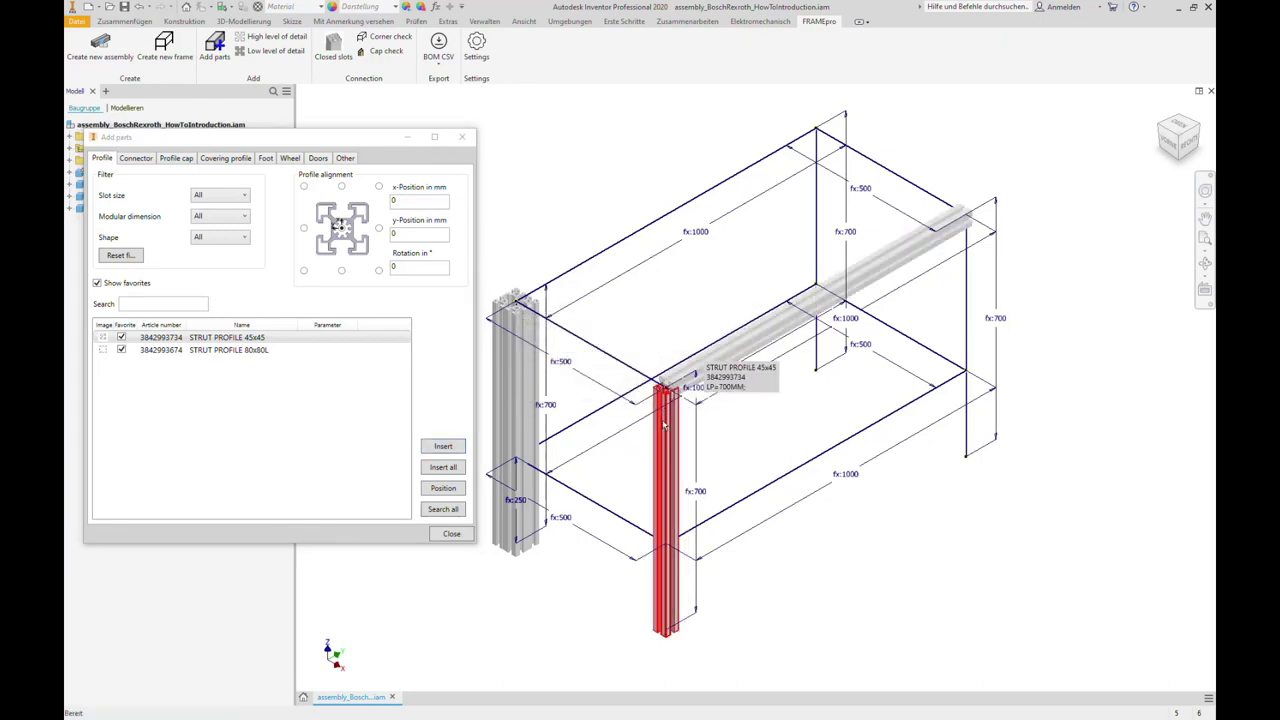
right_click(664, 425)
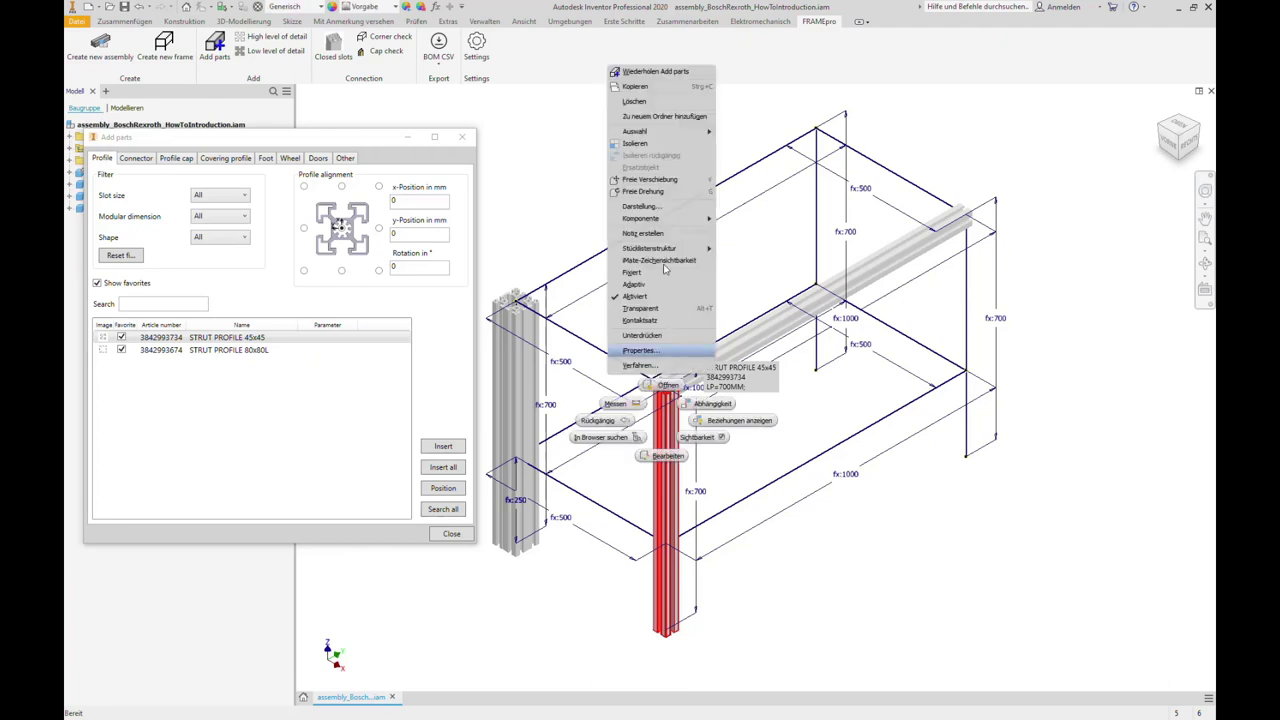
click(641, 104)
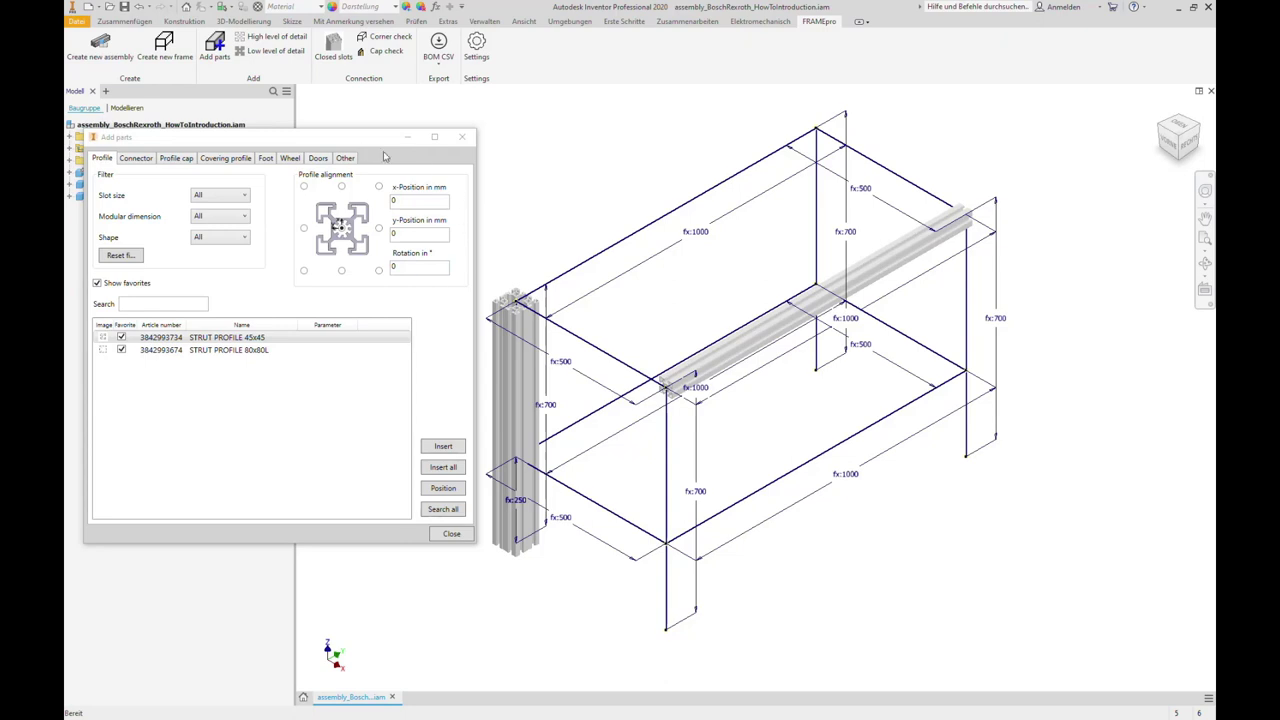
click(341, 187)
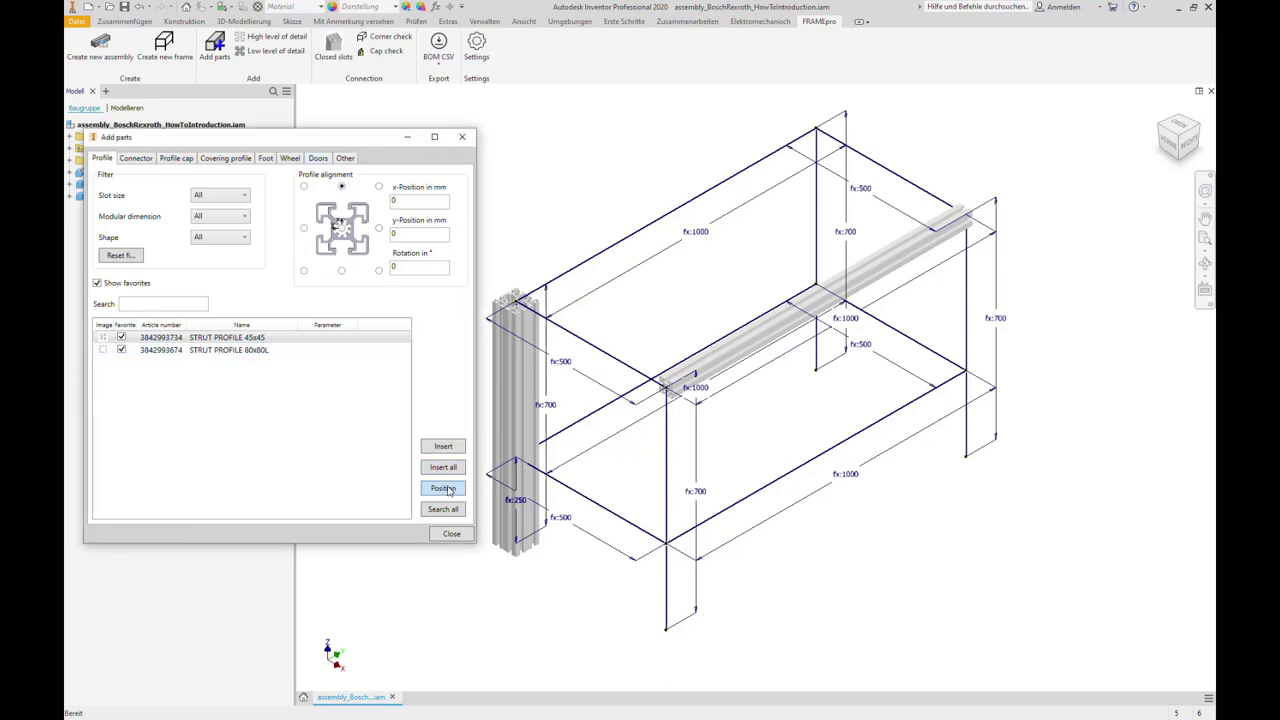
click(443, 488)
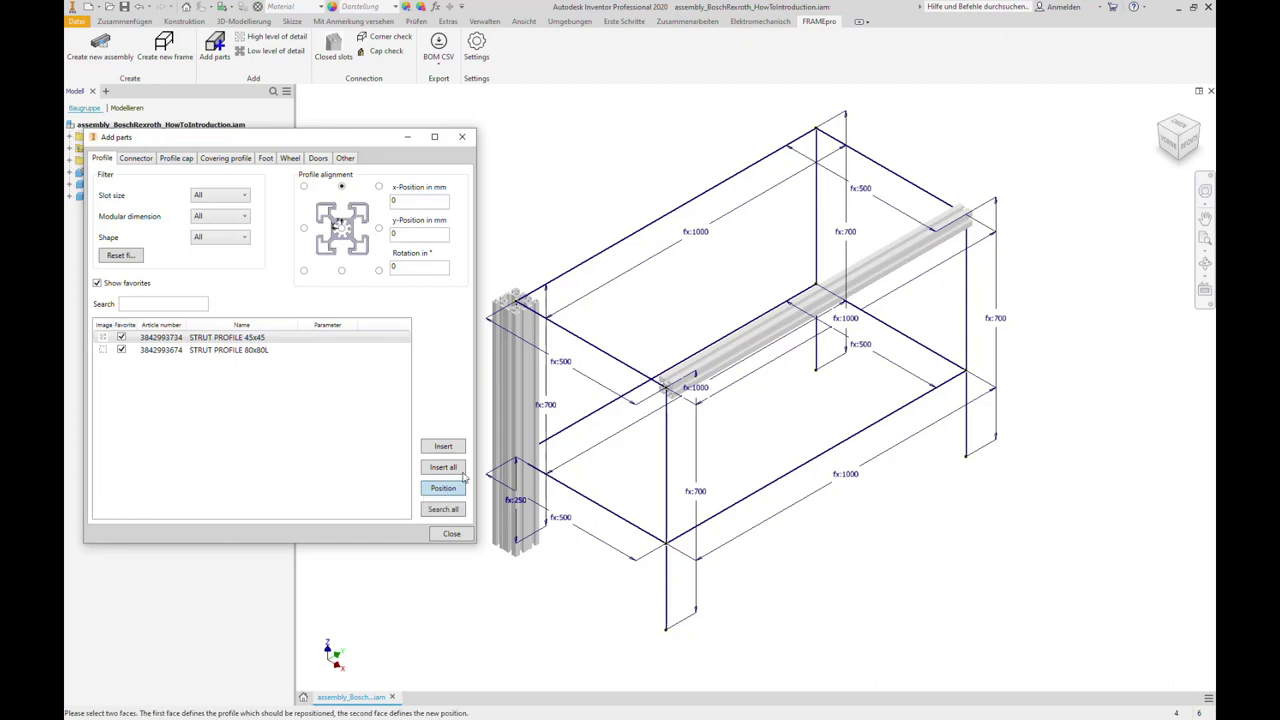
click(664, 381)
click(1178, 130)
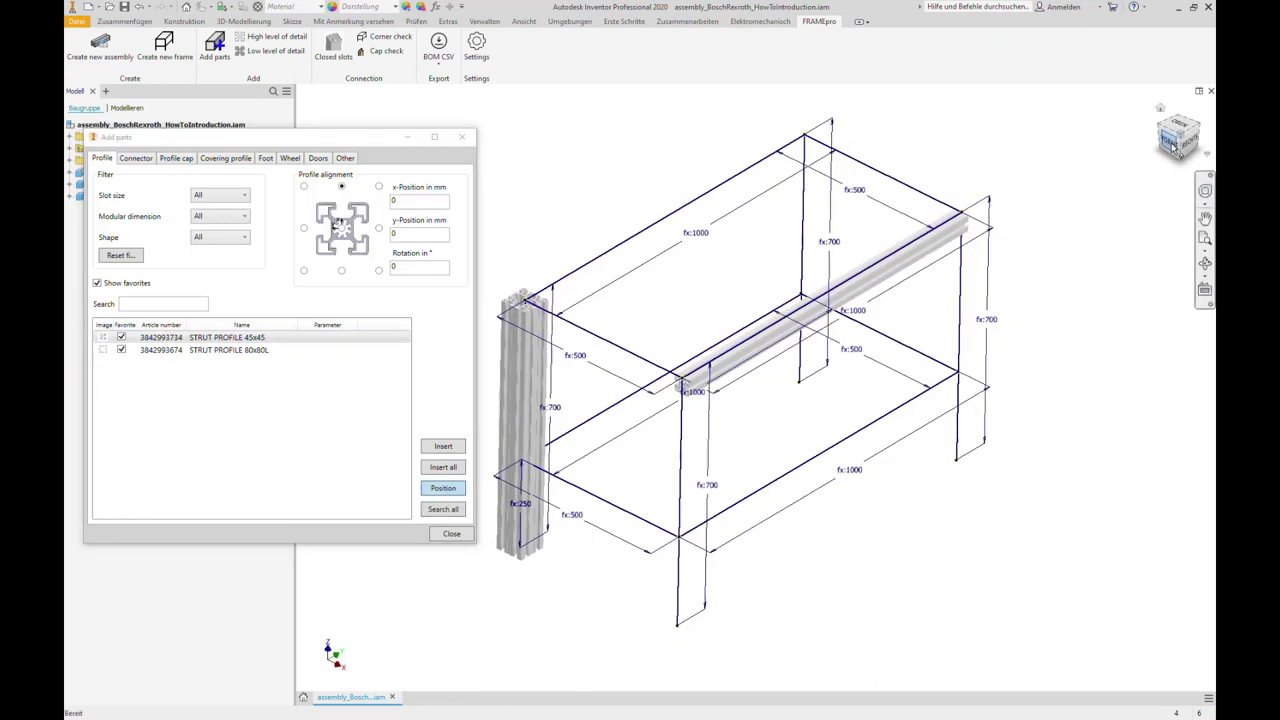
scroll(878, 260, down, 2)
scroll(877, 240, down, 2)
scroll(880, 234, down, 2)
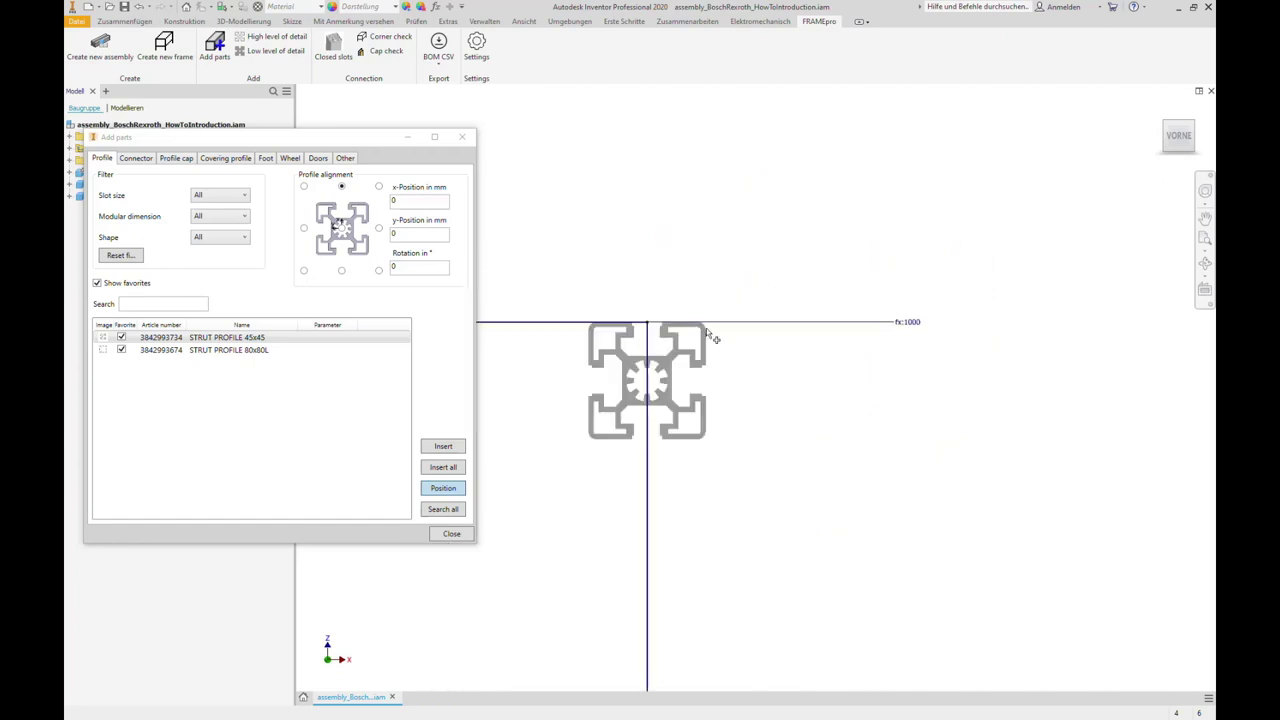
middle_drag(725, 355, 787, 215)
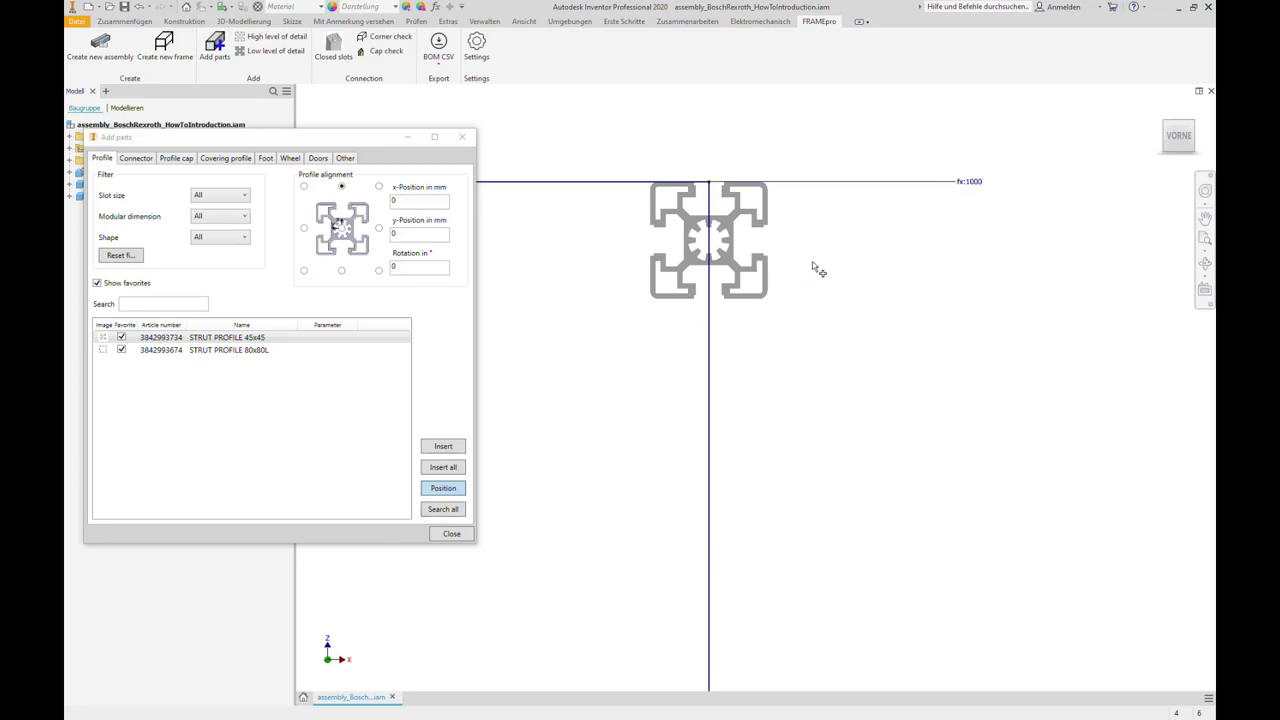
click(379, 228)
click(690, 240)
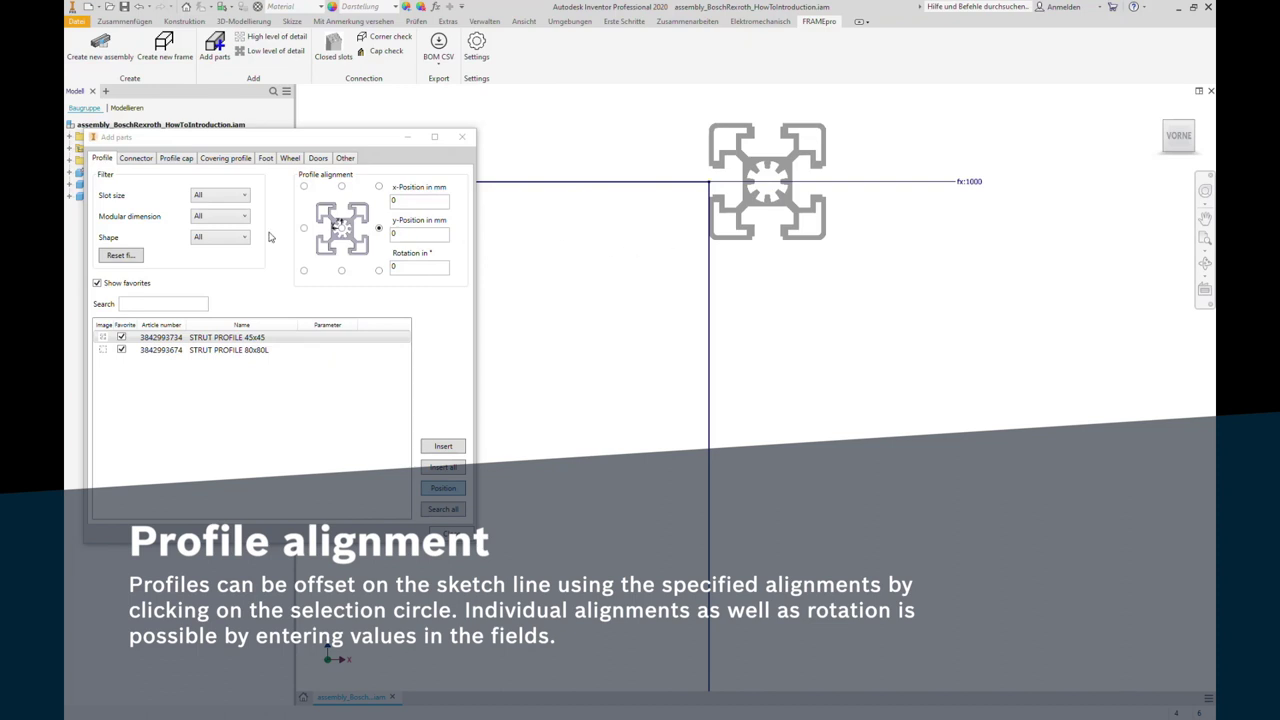
click(342, 228)
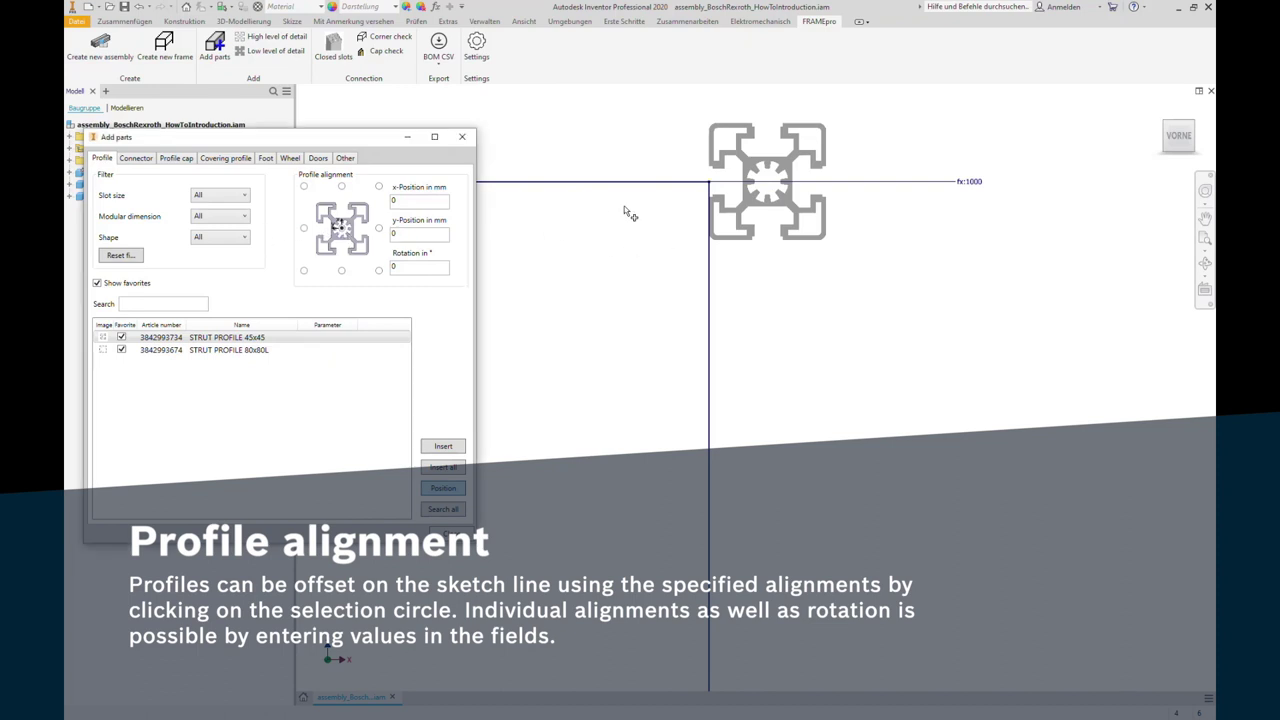
click(762, 207)
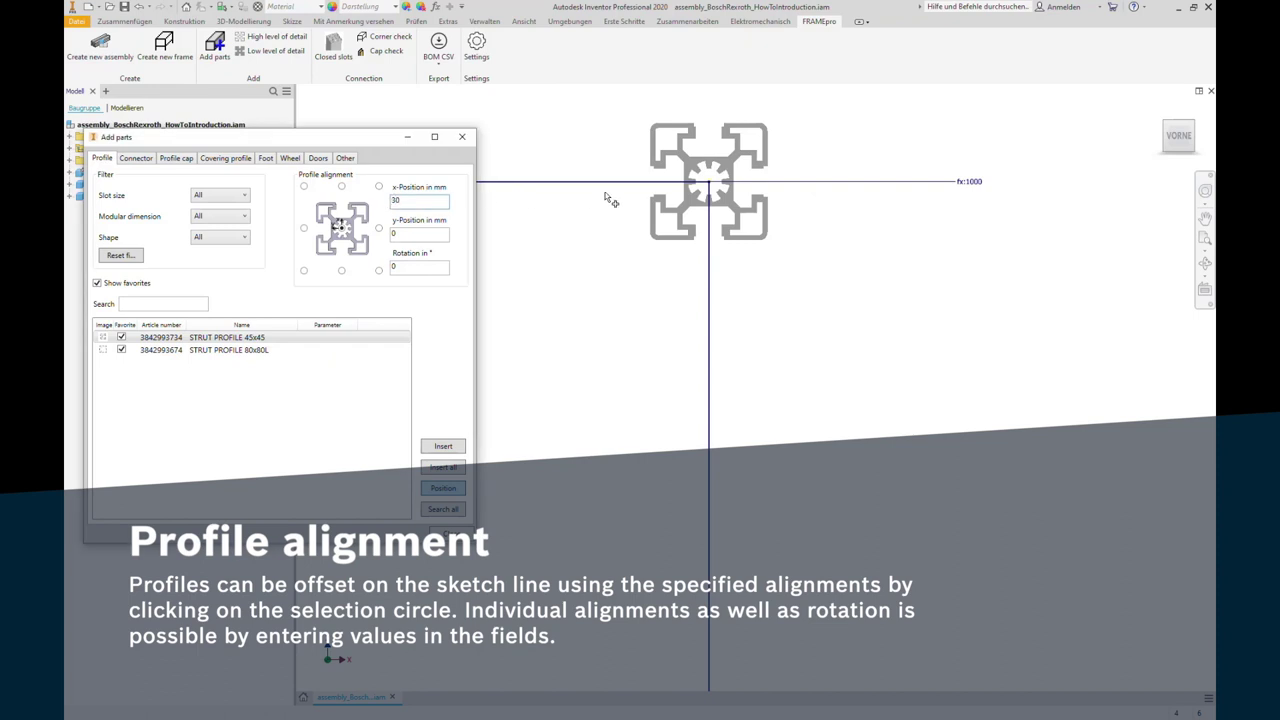
click(664, 213)
click(418, 202)
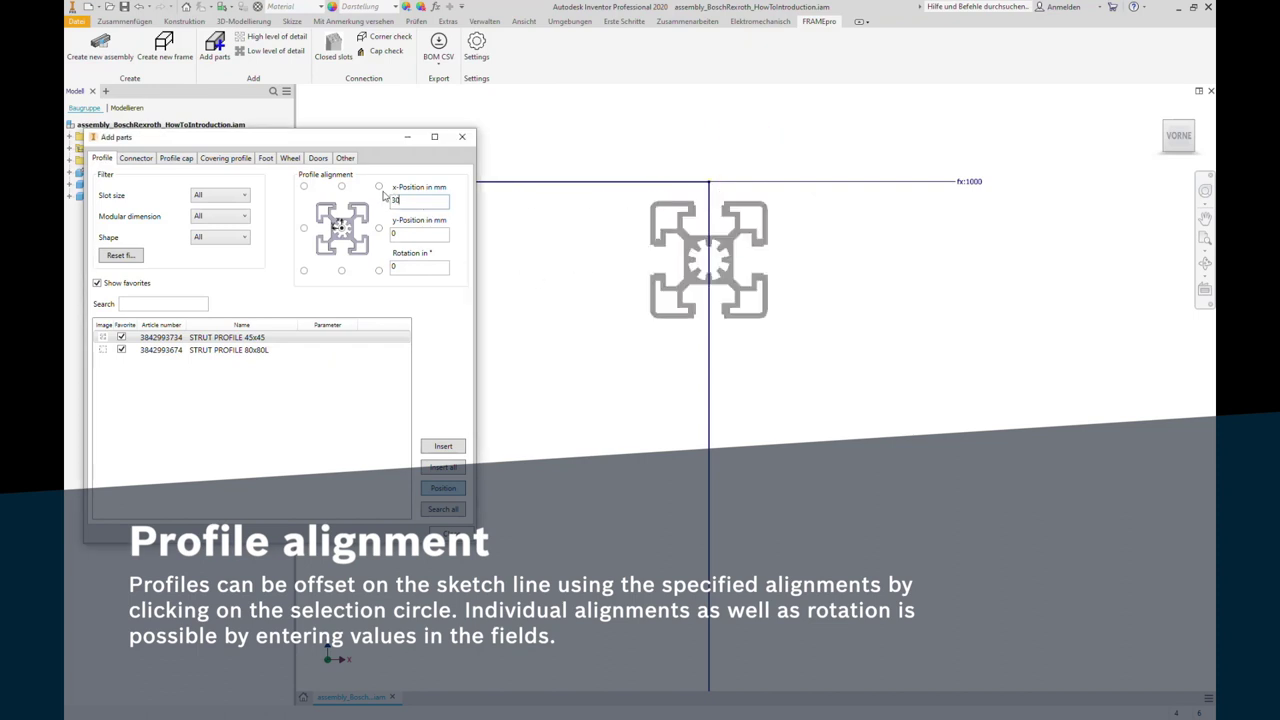
text(0)
double_click(424, 268)
text(45)
click(688, 288)
click(431, 270)
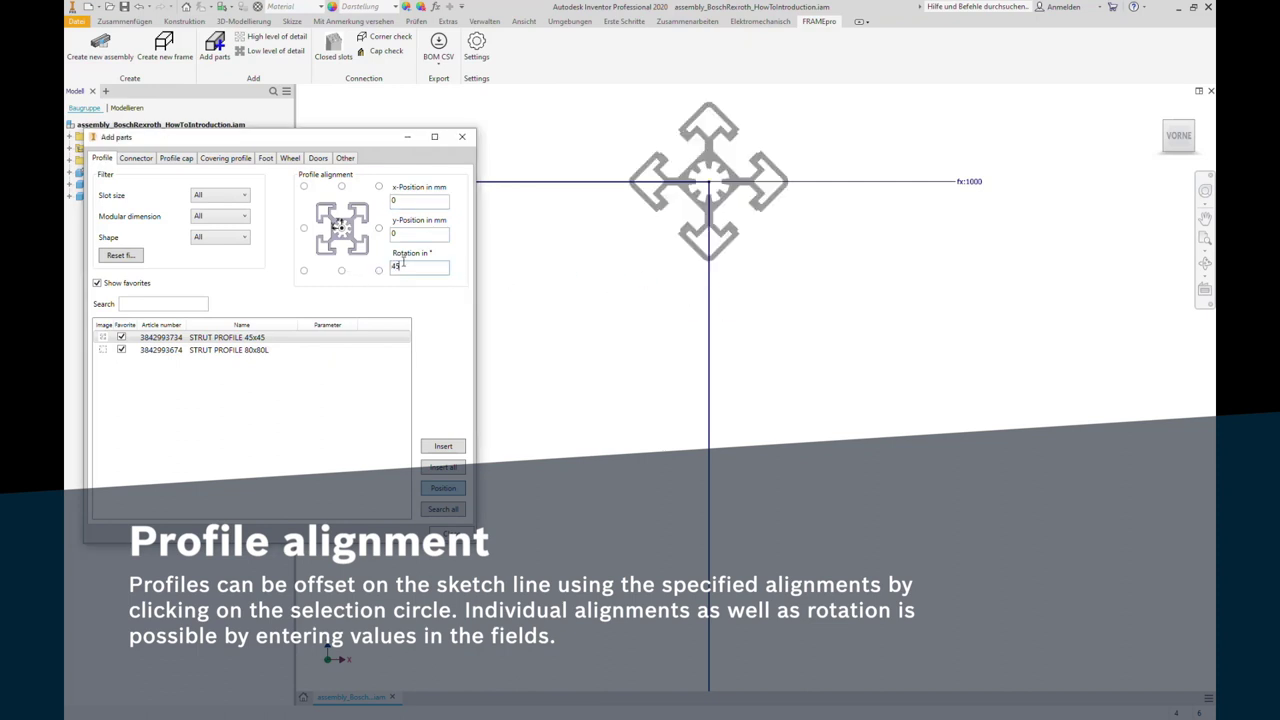
key(BackSpace)
click(1160, 110)
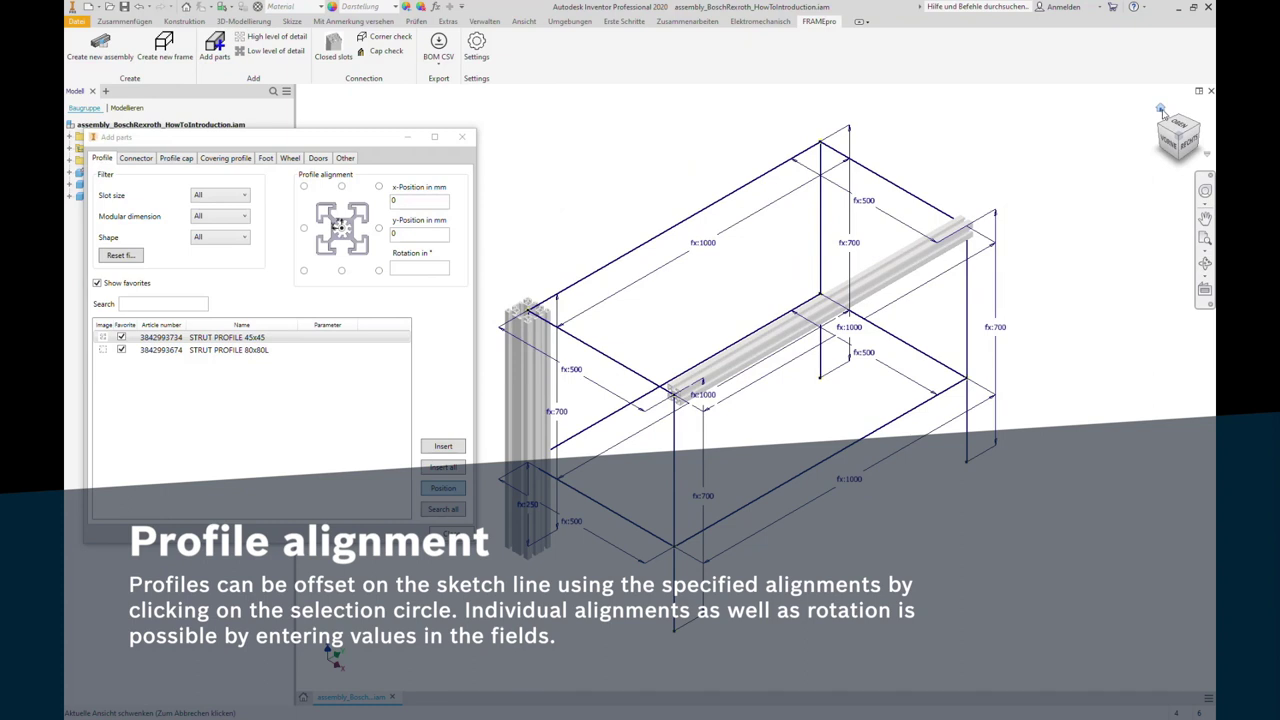
Step: Insert 45x45 strut profiles on all frame lines, answering Ja to replace existing ones
click(240, 342)
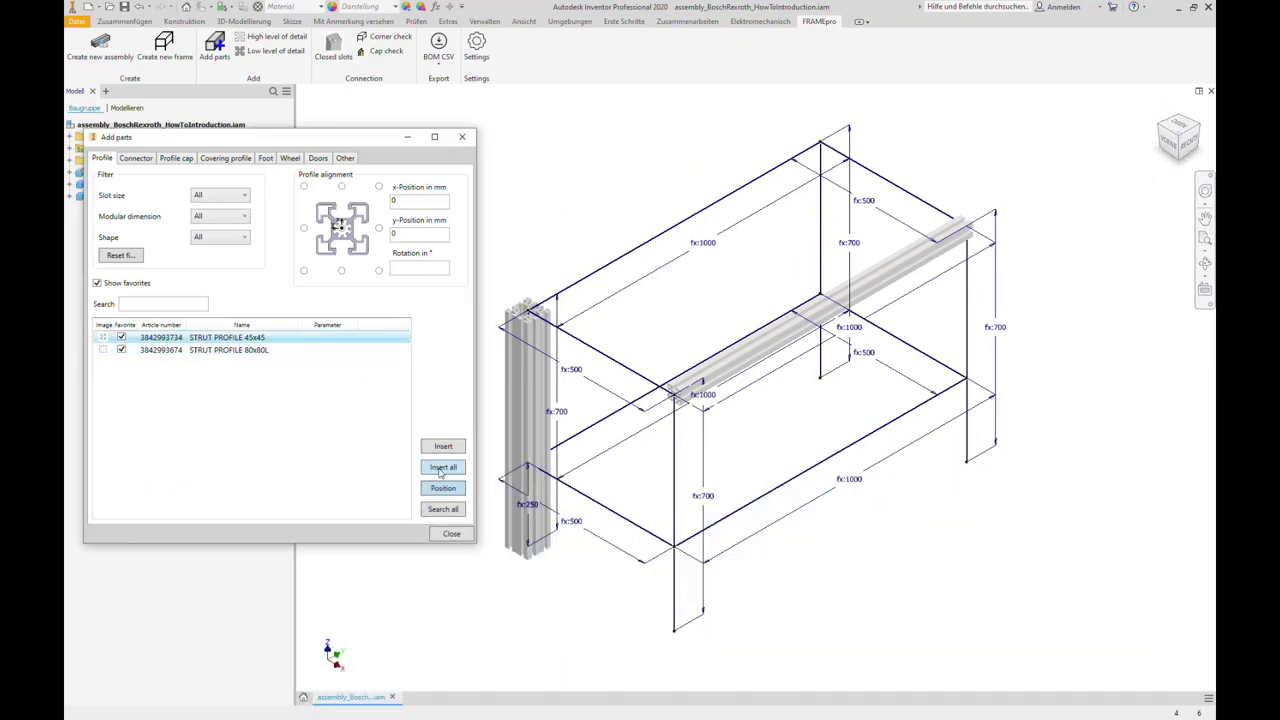
click(441, 469)
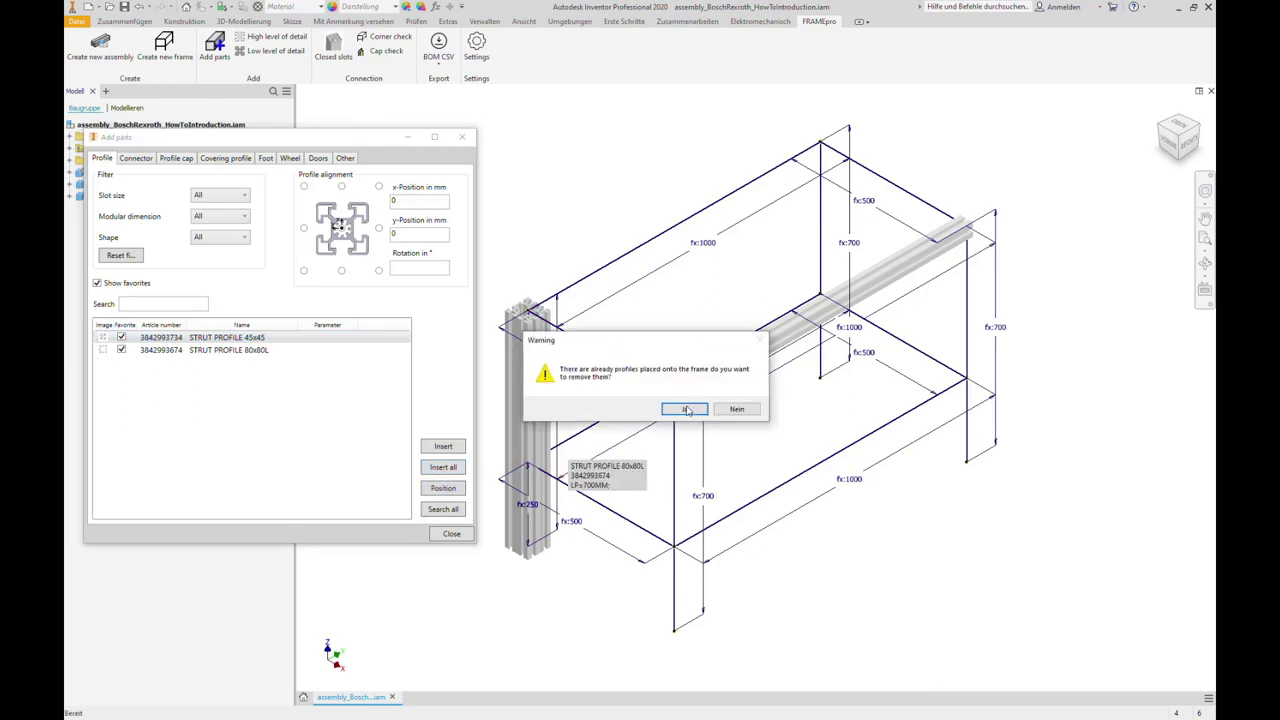
click(687, 411)
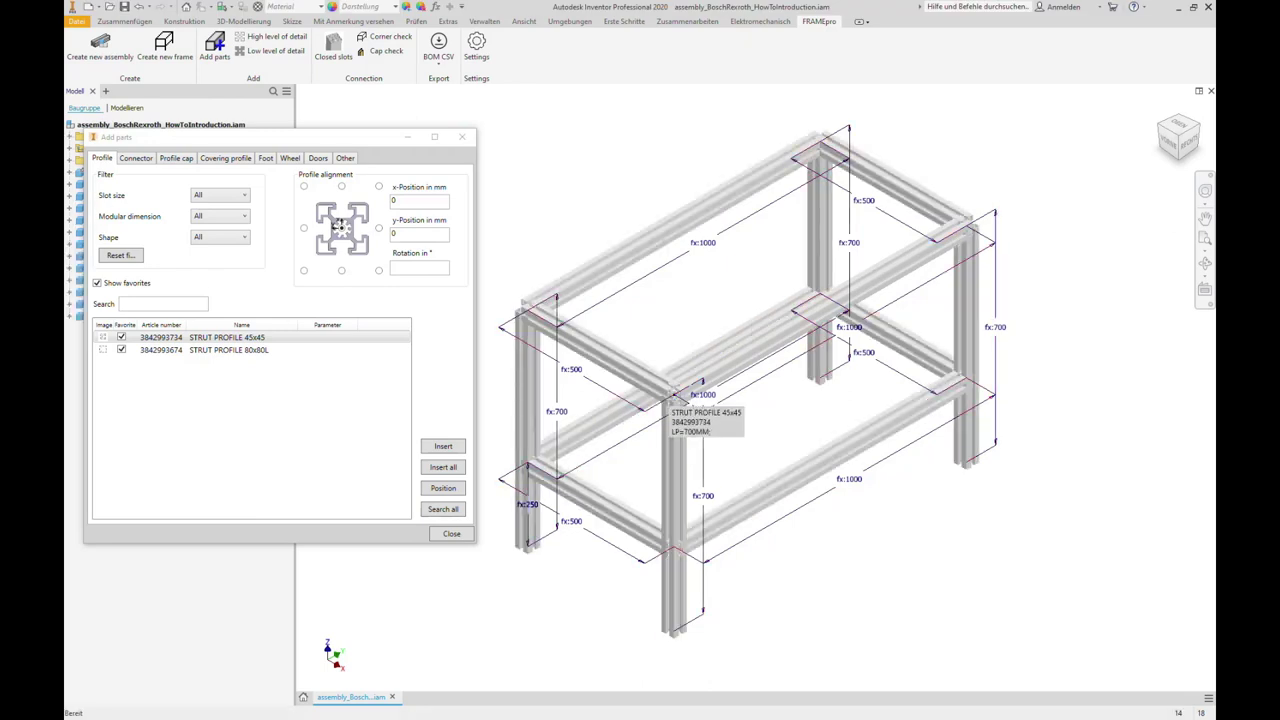
click(152, 163)
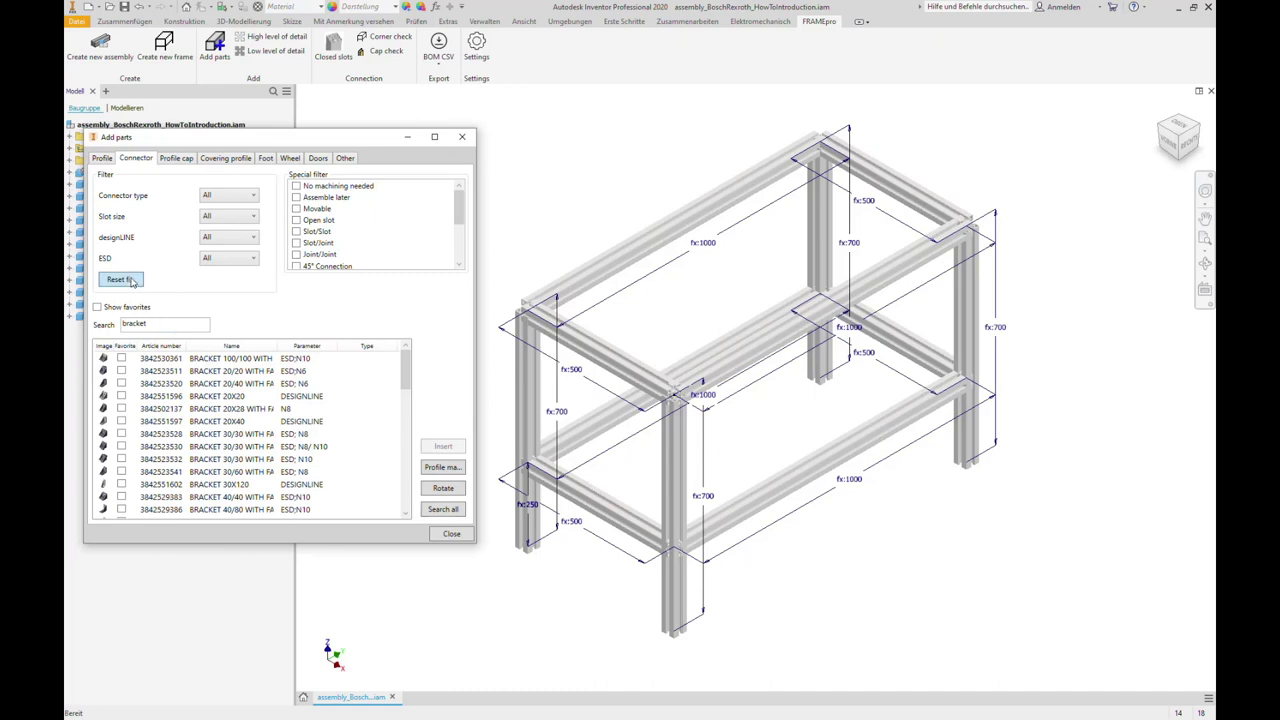
Step: Reset the connector filters, show favourites and select the BOLT CONNECTOR for insertion
click(133, 281)
click(146, 309)
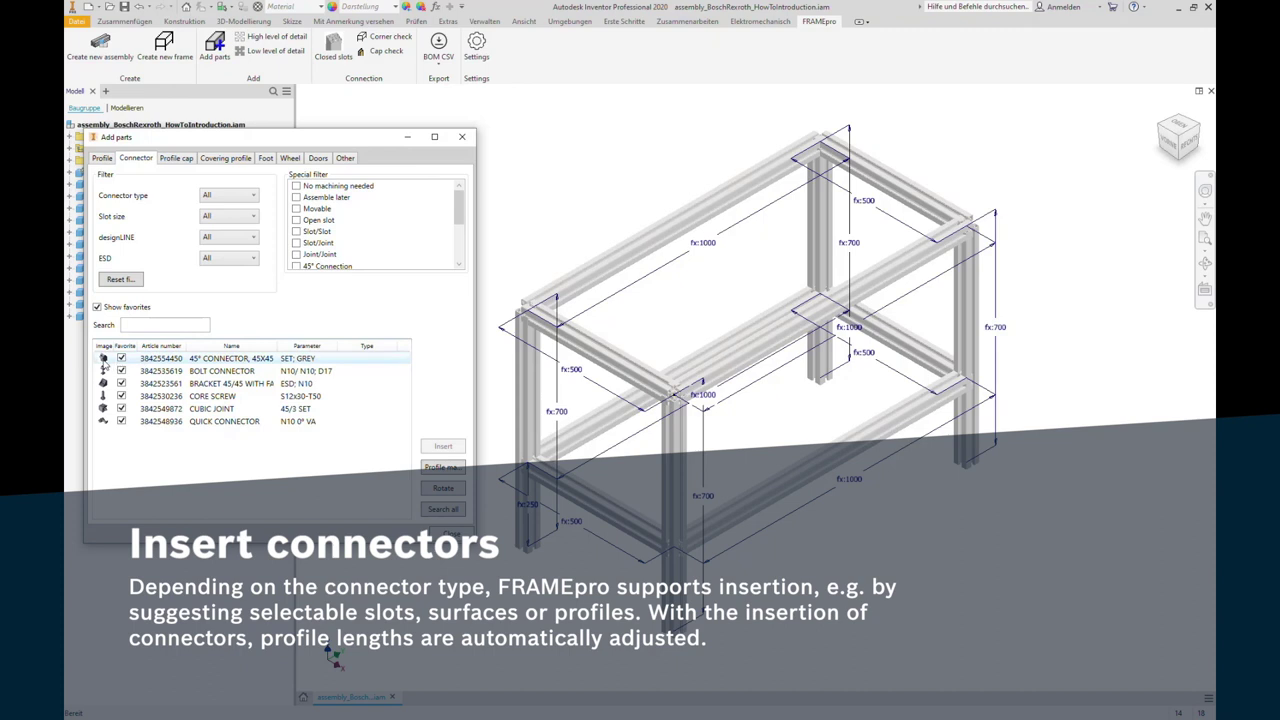
mouse_move(104, 371)
click(158, 375)
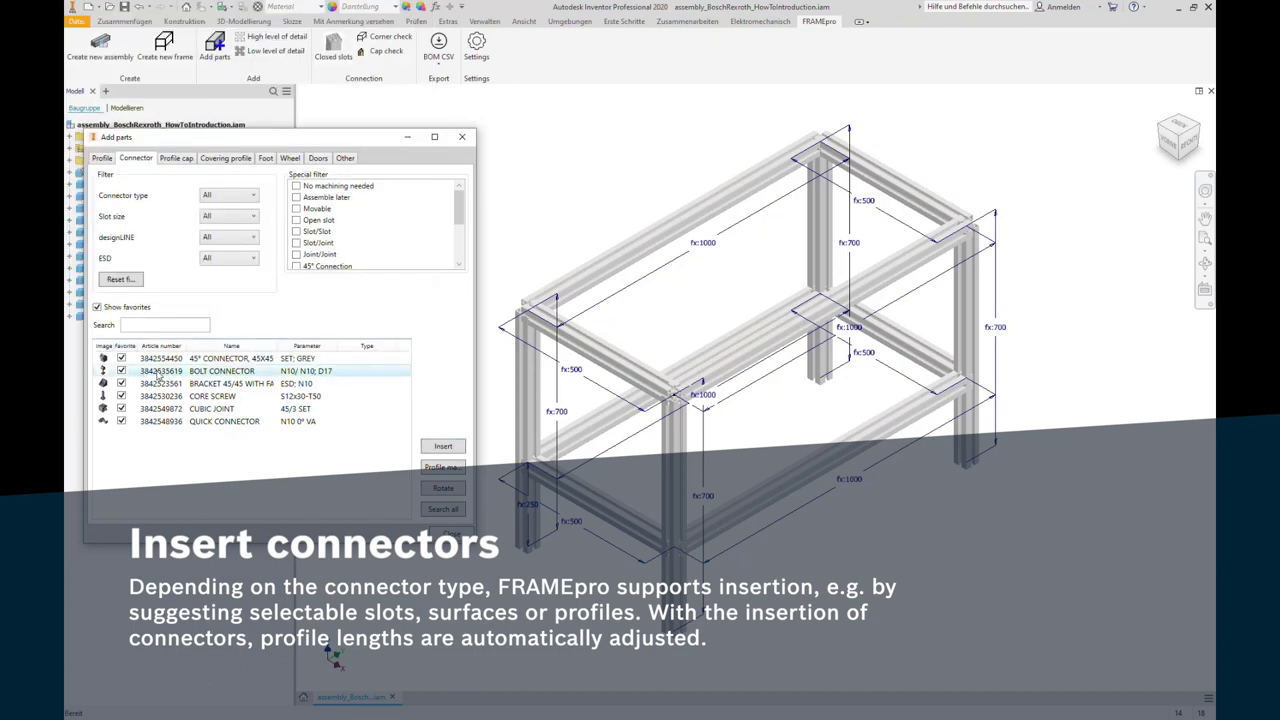
click(158, 370)
click(450, 447)
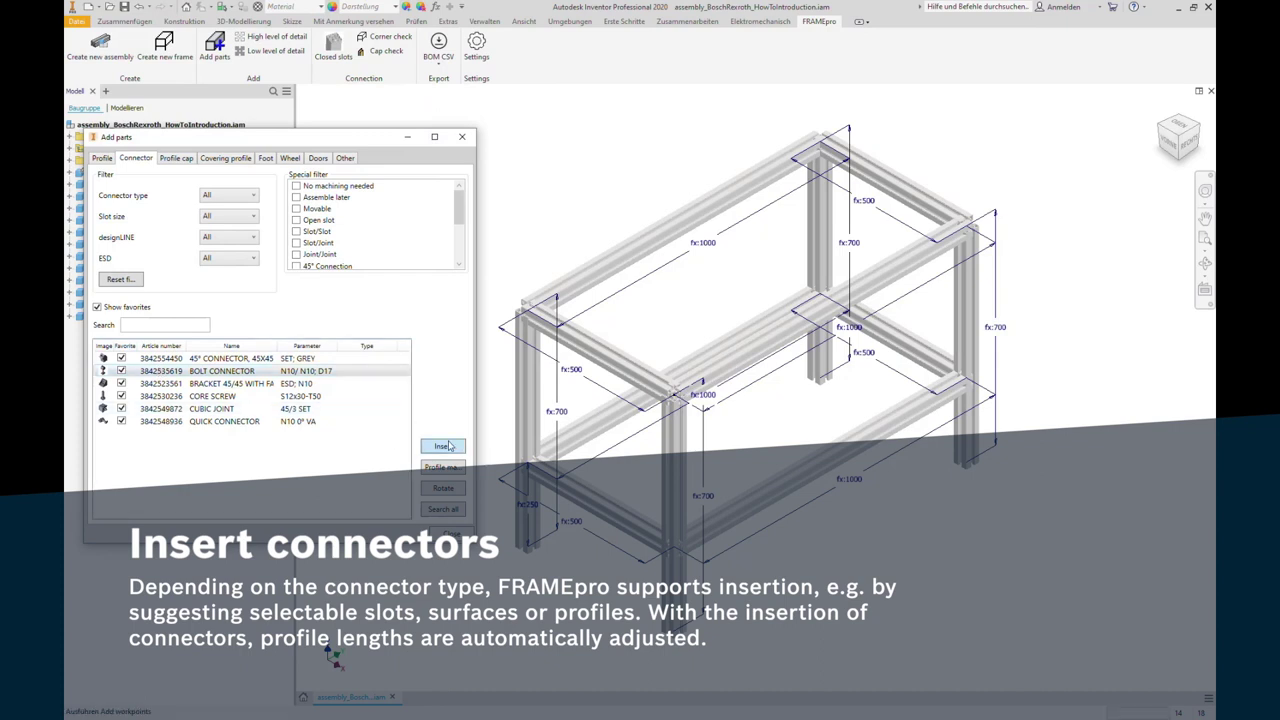
Step: Bolt both upper rails to the corner post, accepting the face selection warnings
scroll(700, 390, up, 5)
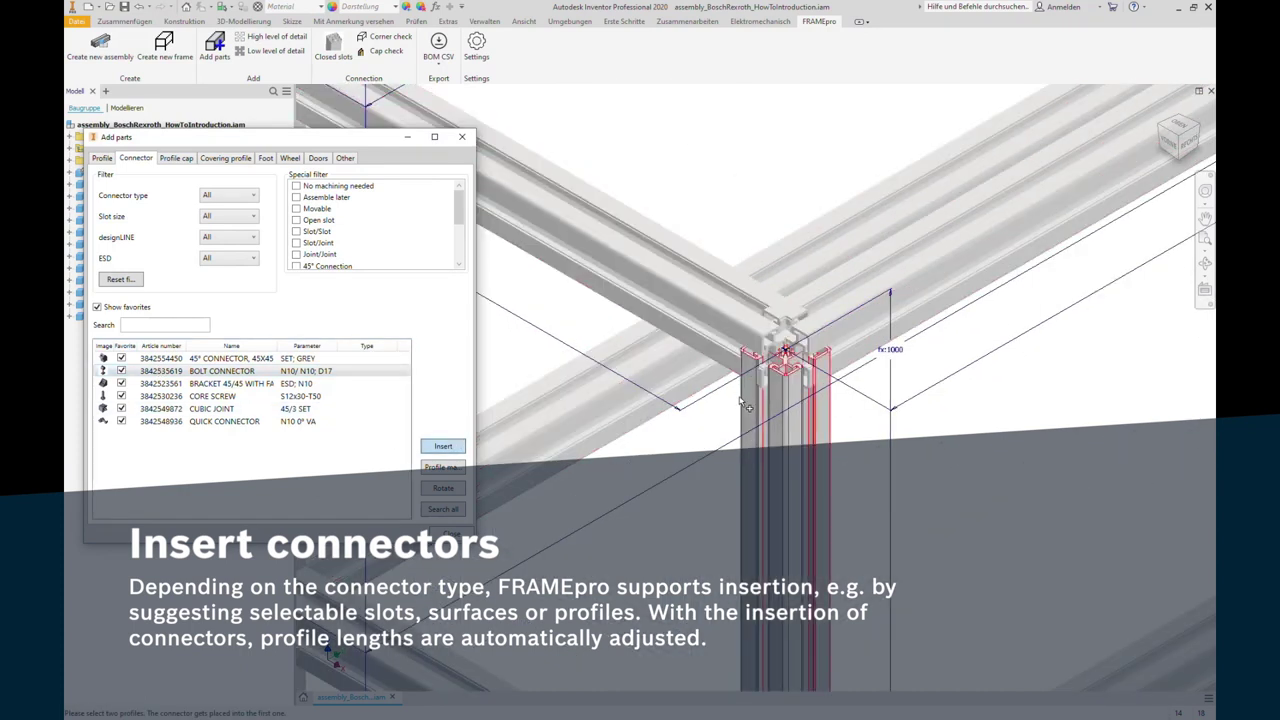
scroll(736, 420, up, 2)
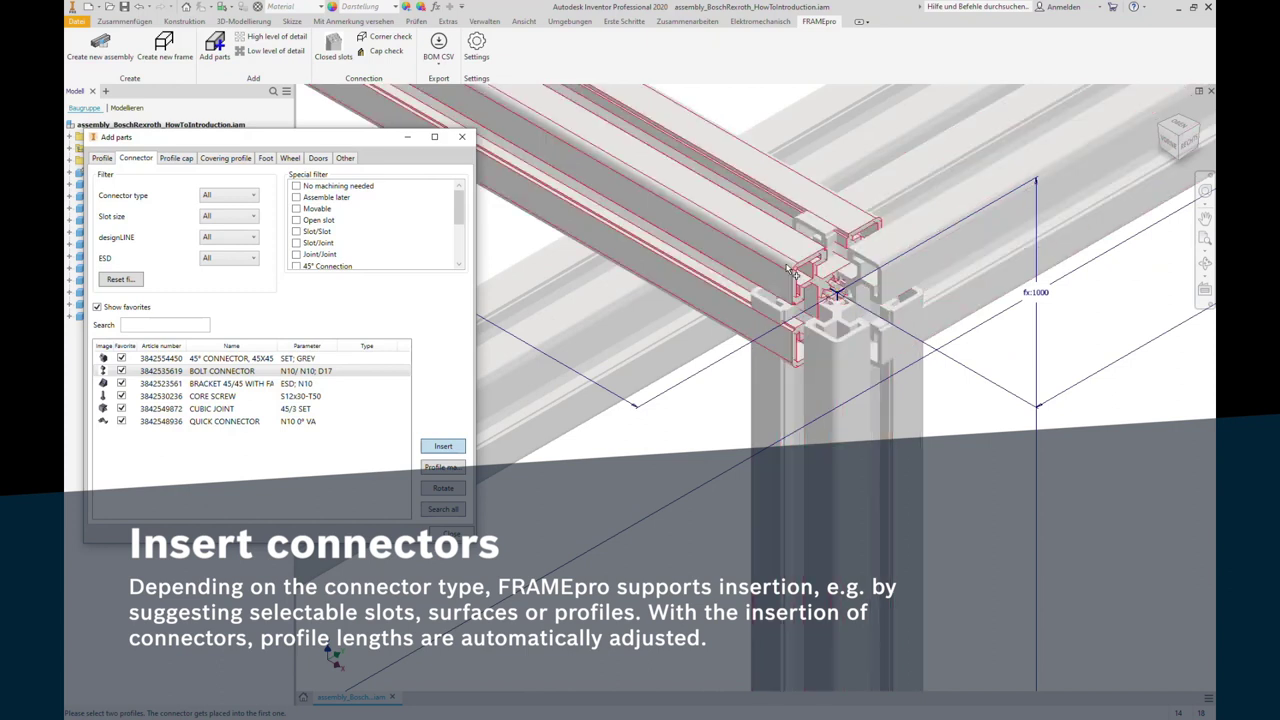
click(706, 210)
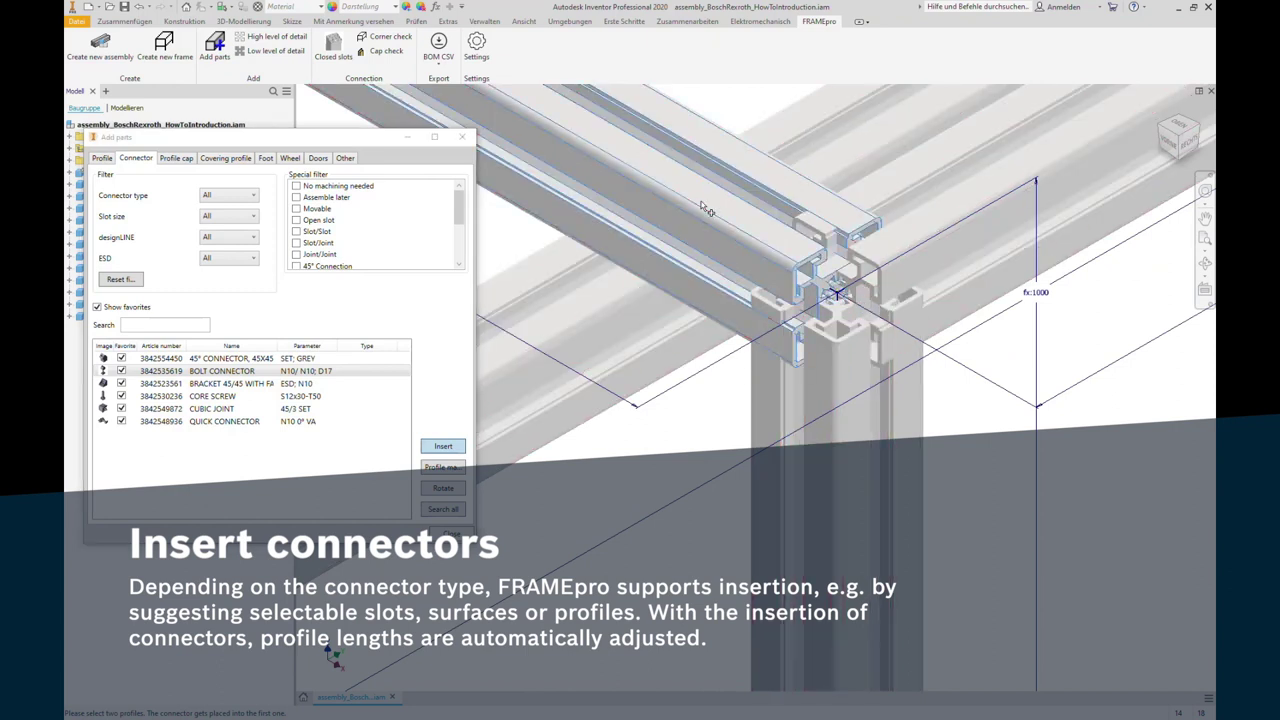
click(832, 355)
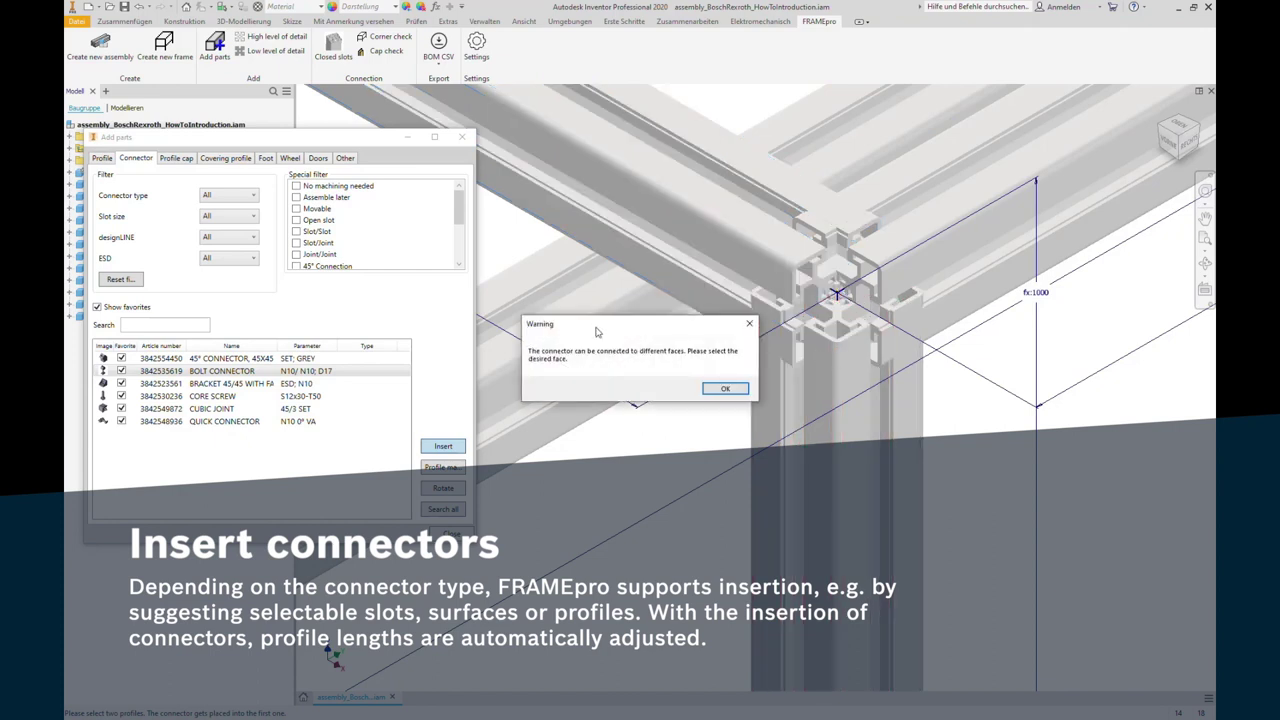
click(727, 389)
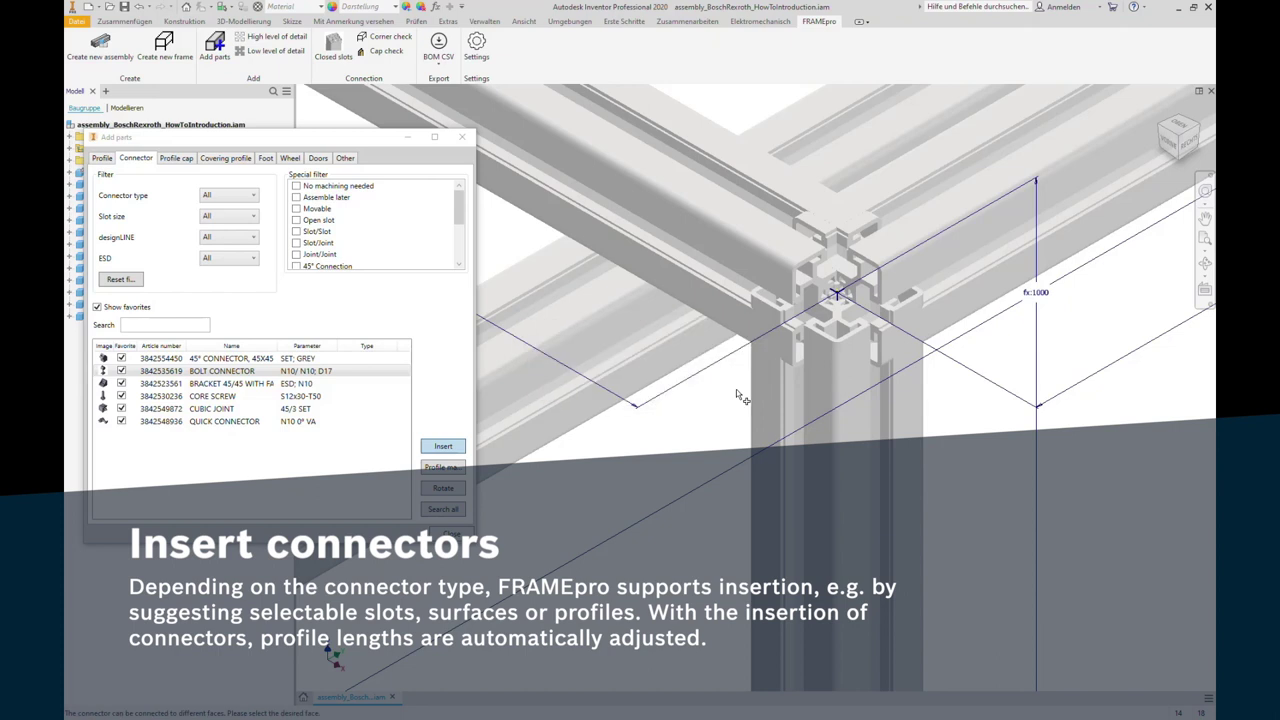
click(783, 222)
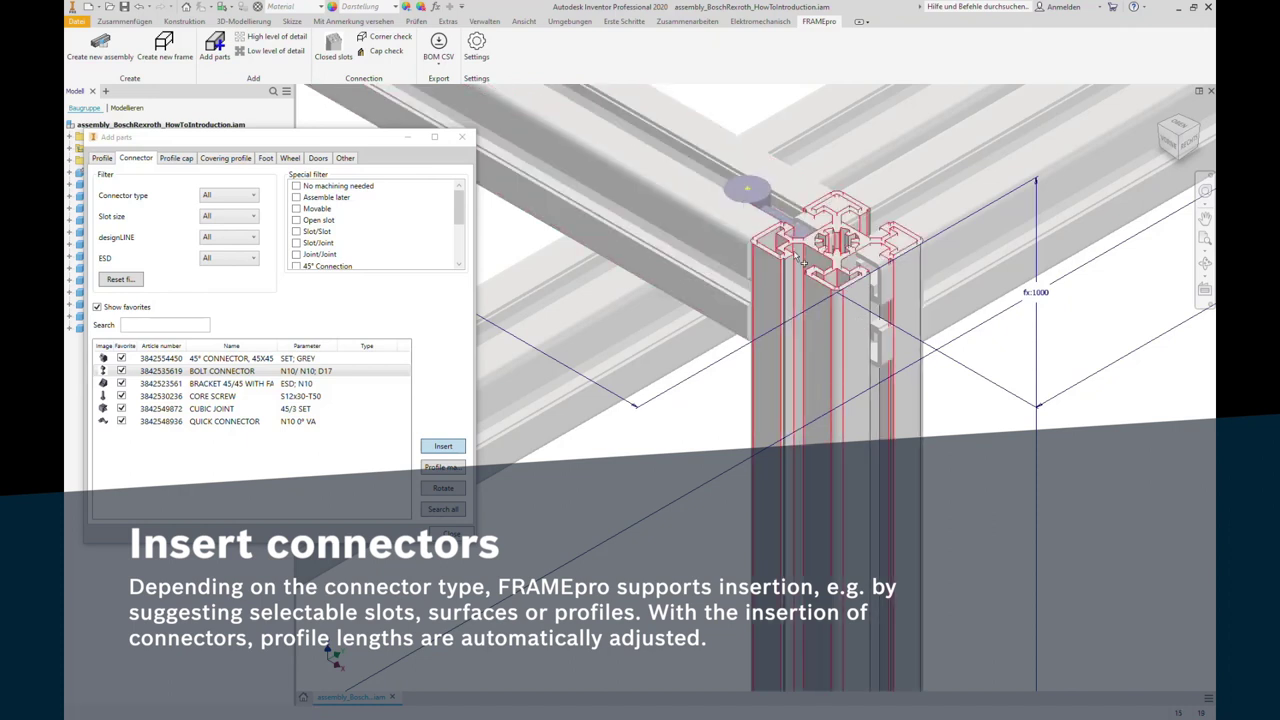
click(837, 298)
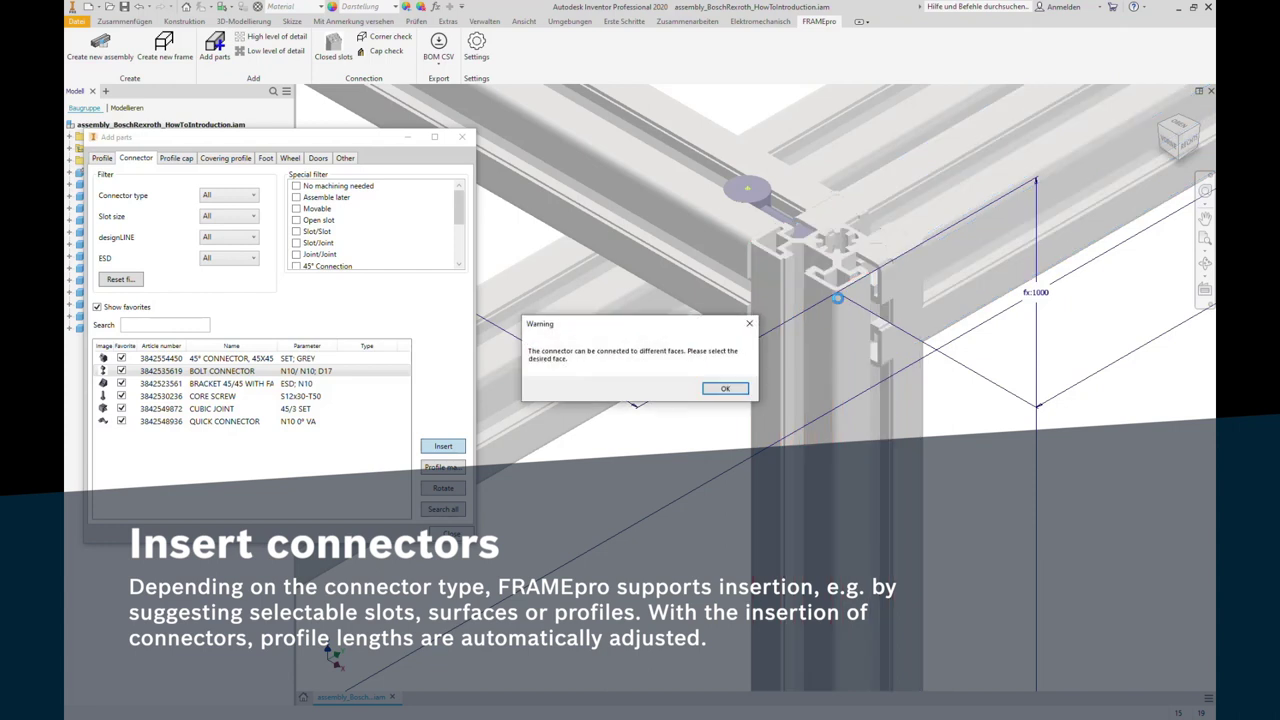
click(741, 386)
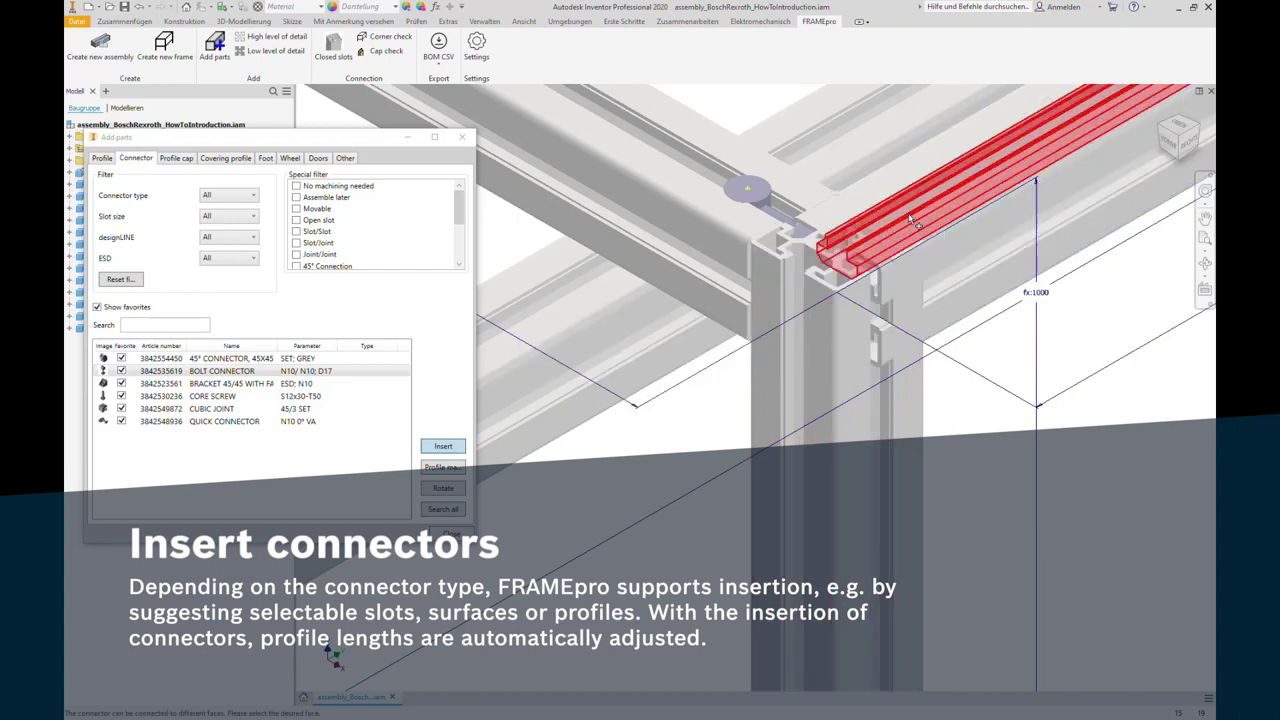
mouse_move(915, 258)
shift+middle_down()
mouse_move(885, 229)
mouse_move(828, 374)
mouse_move(808, 144)
shift+middle_up()
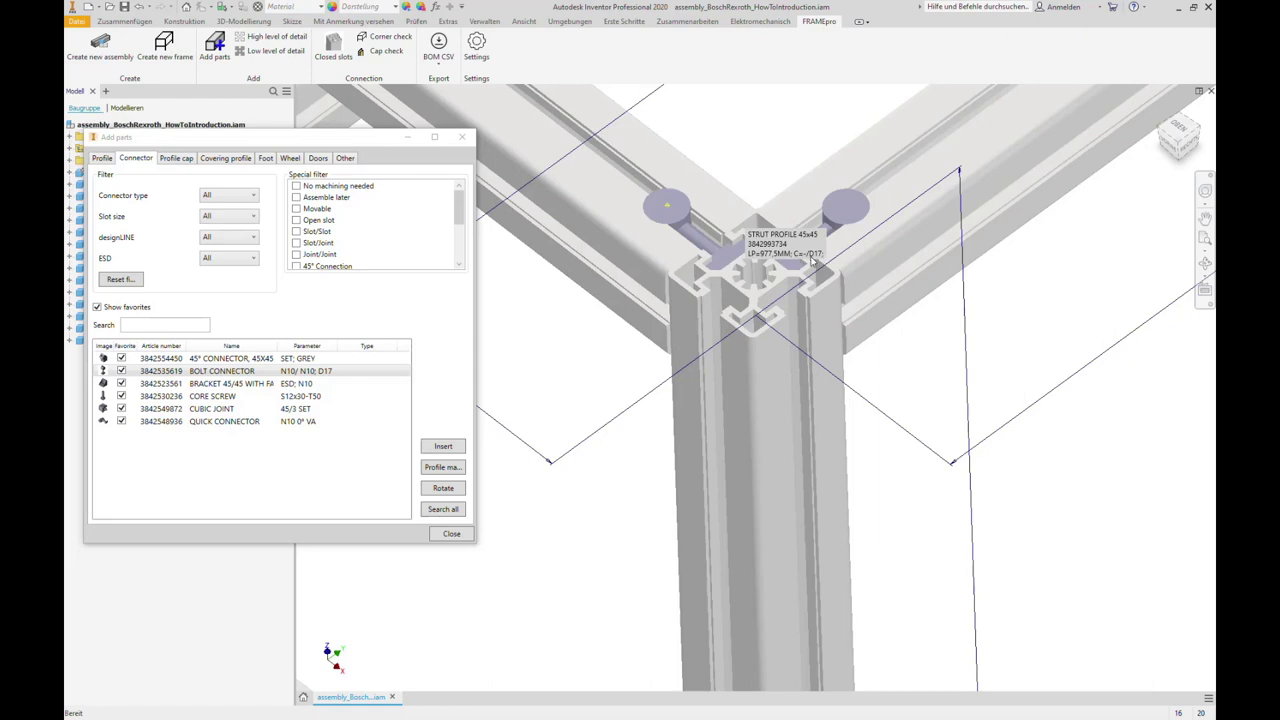
scroll(1136, 115, down, 10)
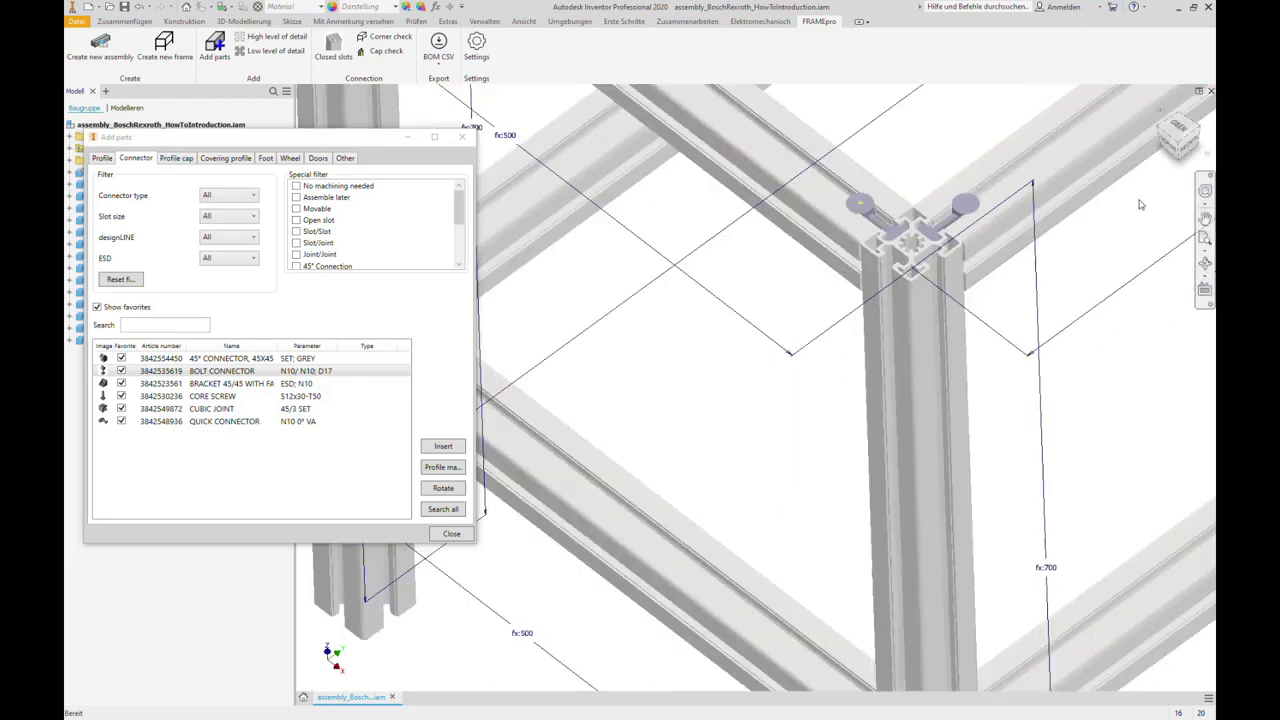
click(1160, 110)
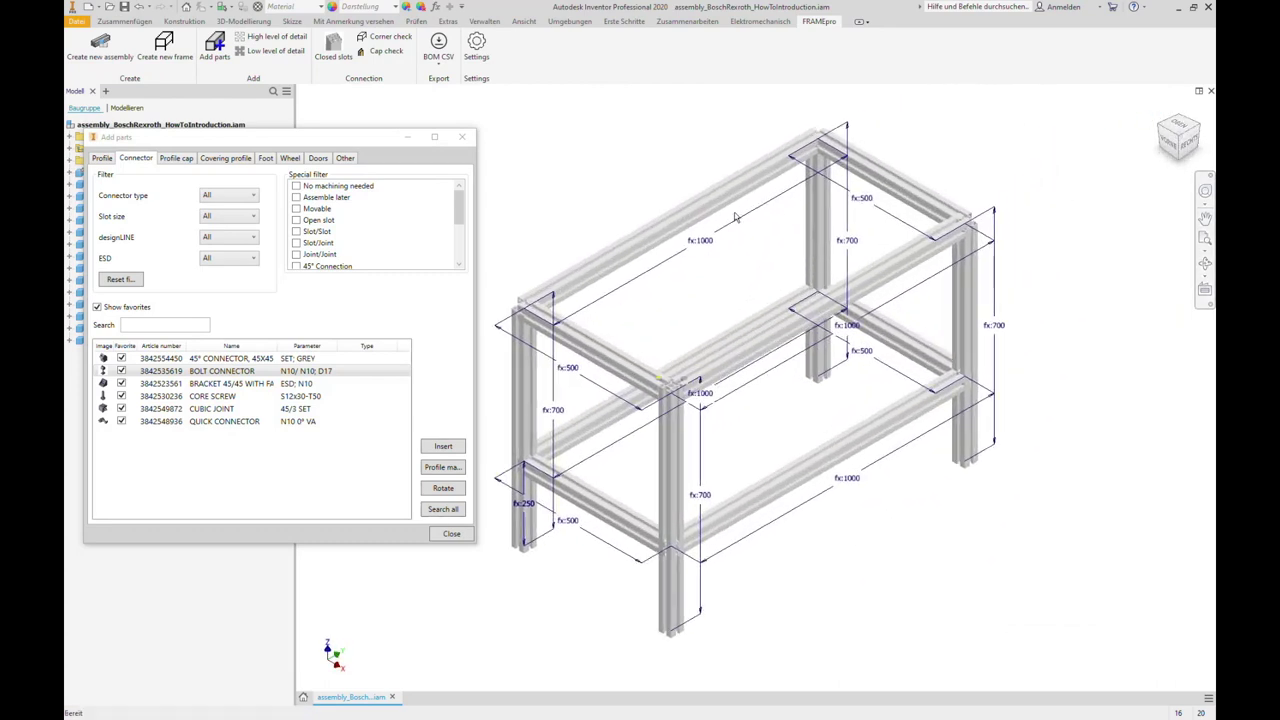
click(127, 308)
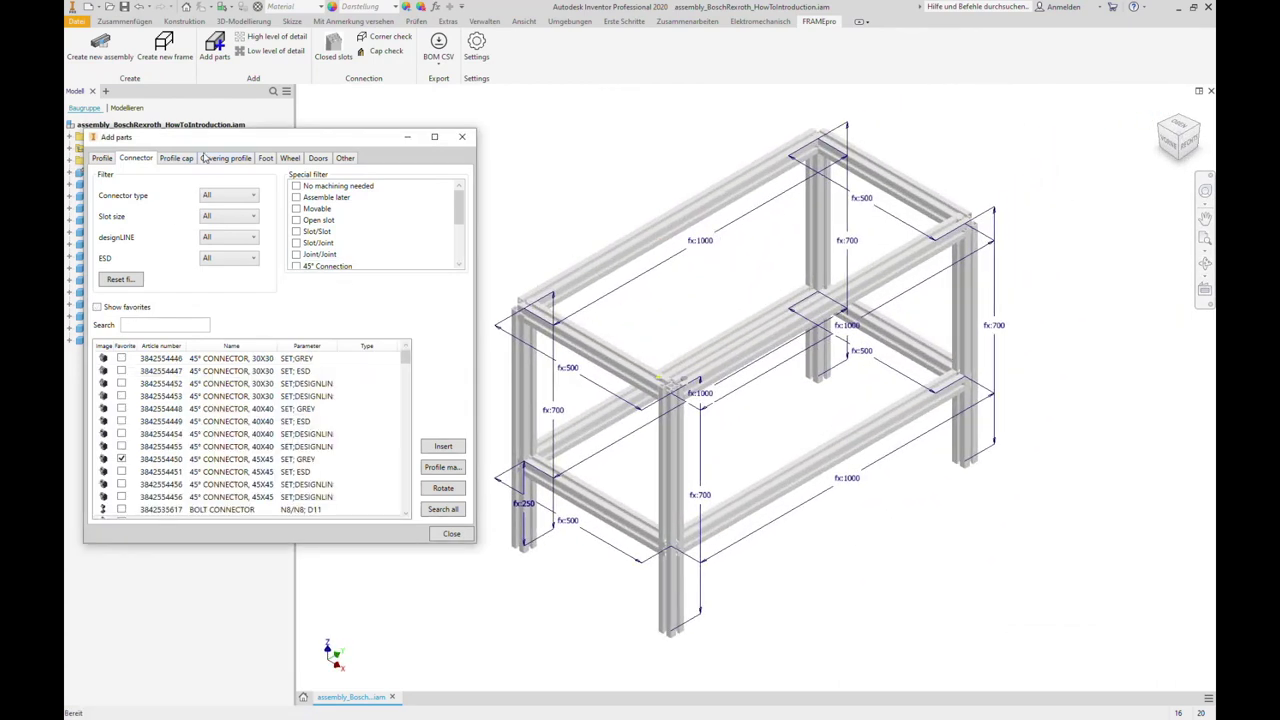
click(250, 195)
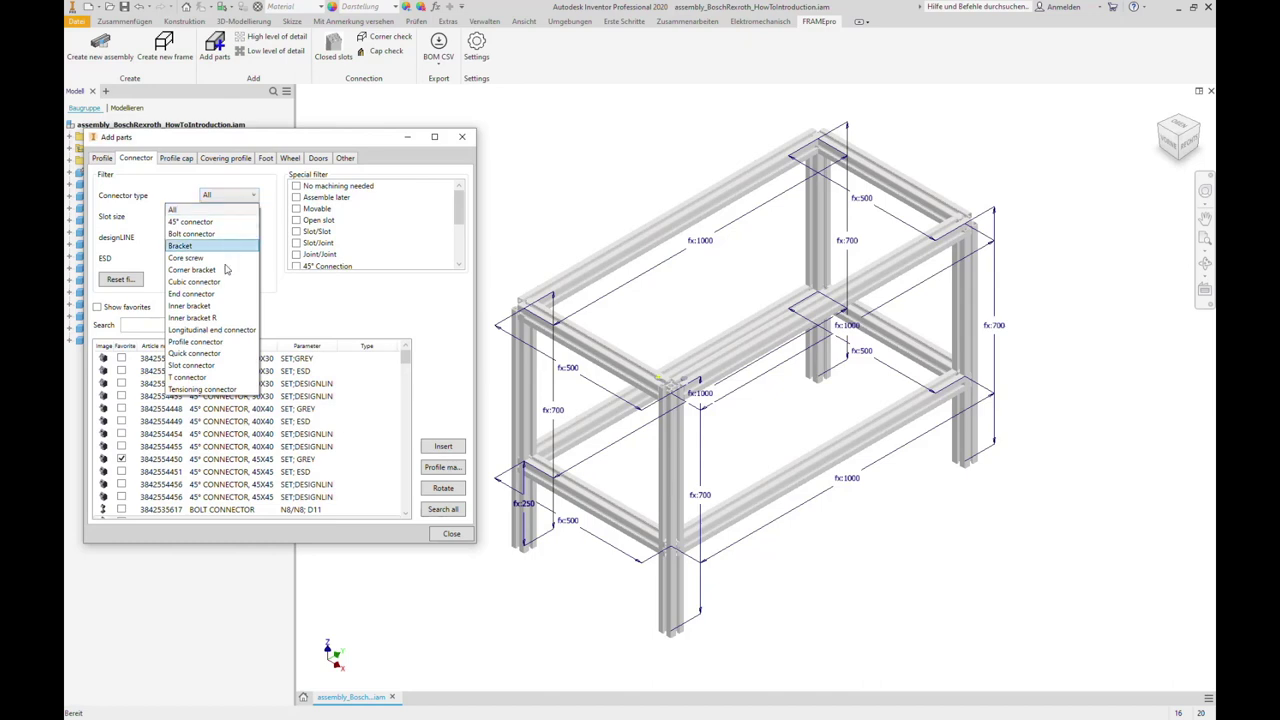
click(222, 283)
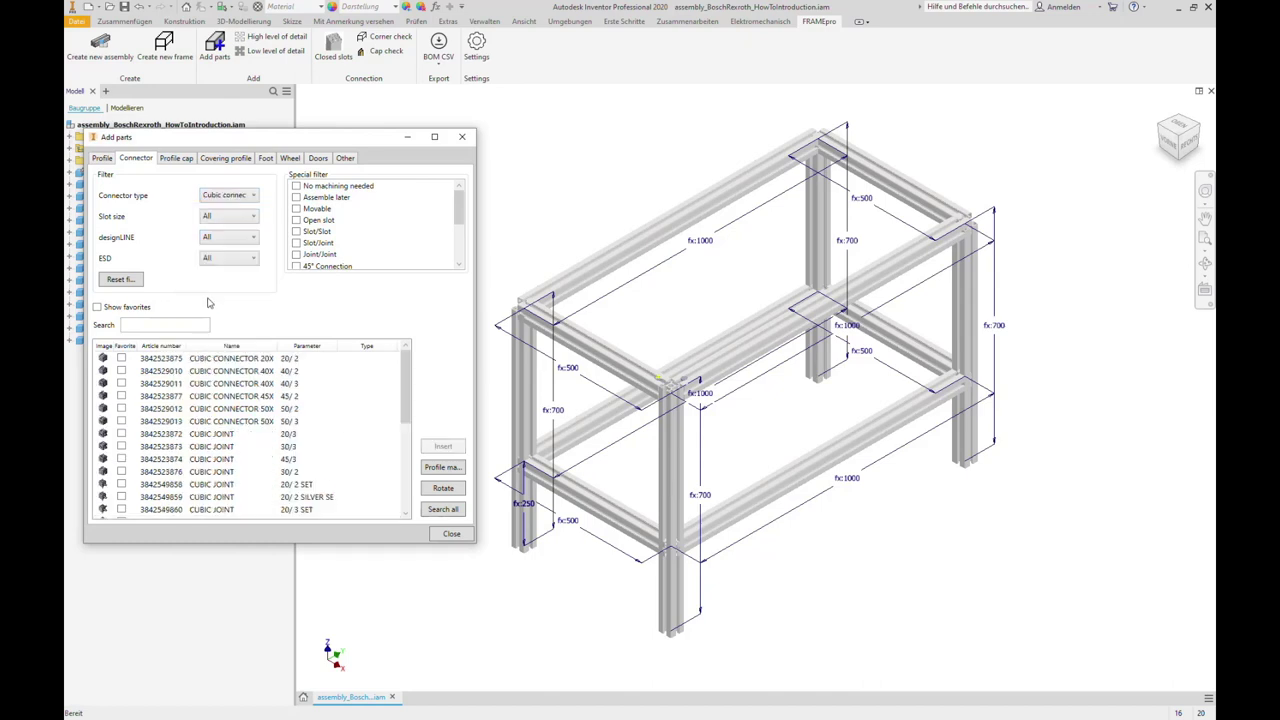
scroll(170, 395, down, 1)
scroll(170, 395, down, 2)
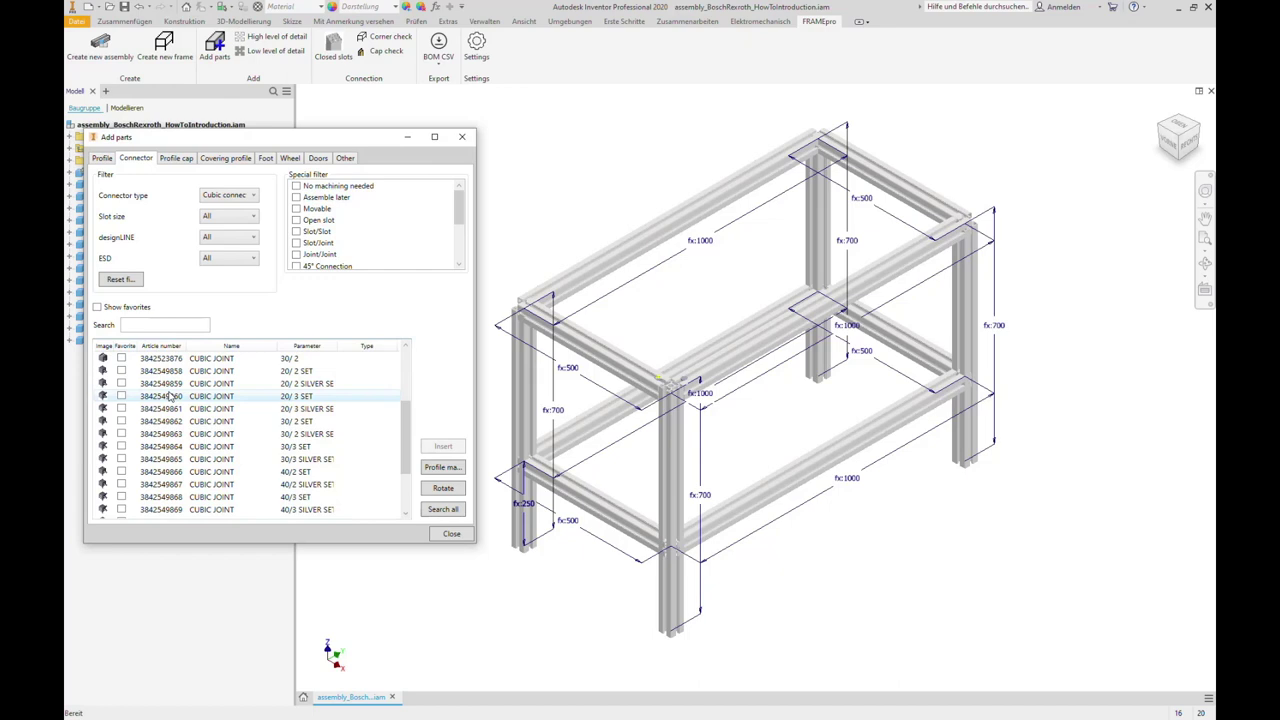
scroll(170, 397, down, 1)
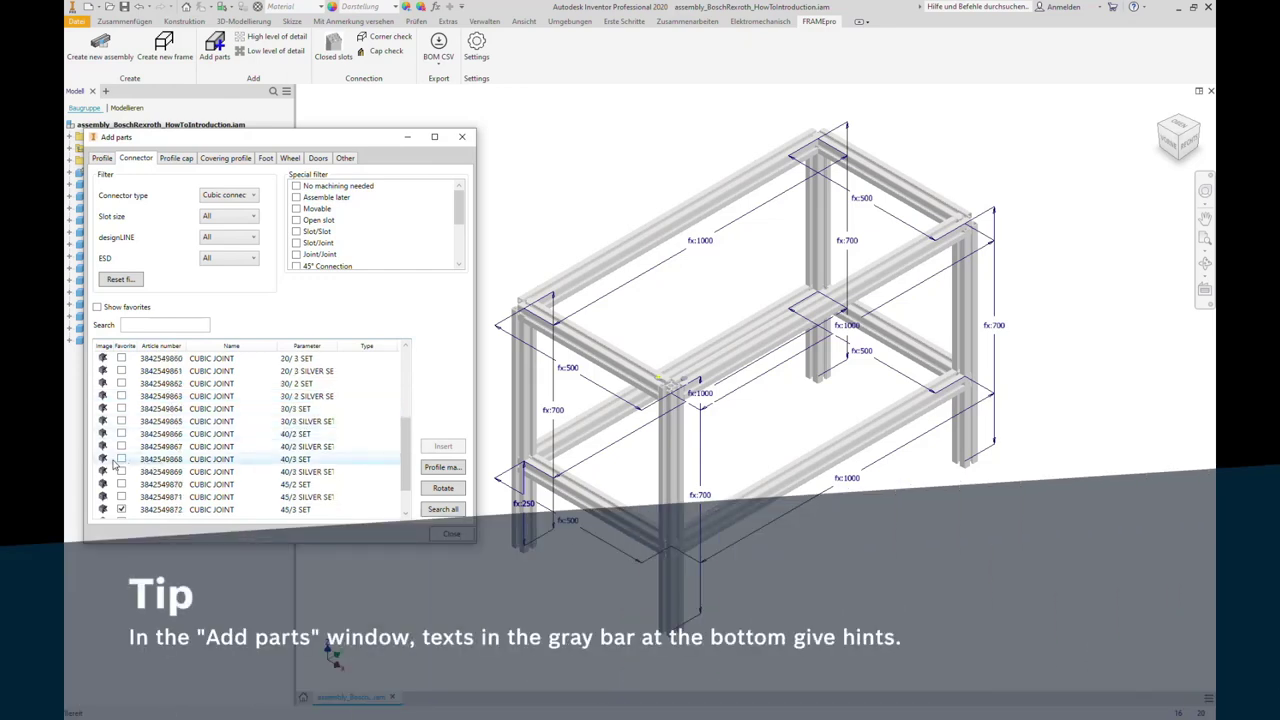
click(193, 457)
click(443, 447)
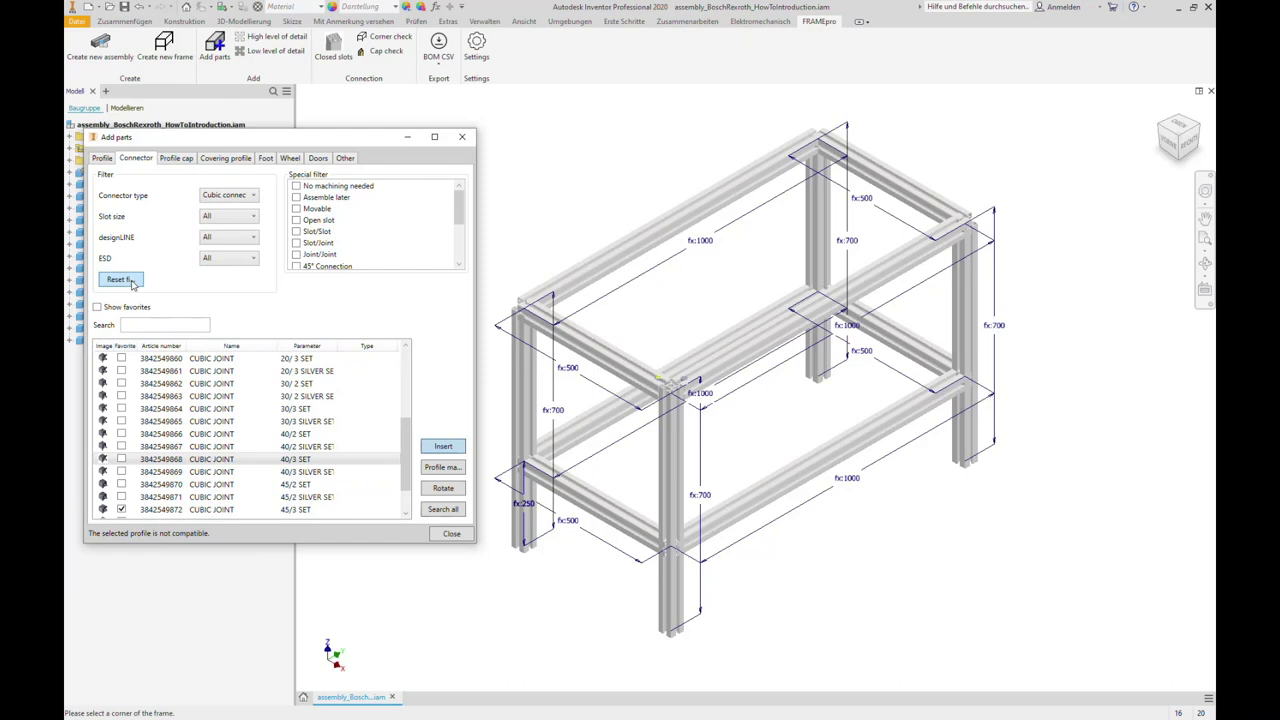
click(132, 281)
click(123, 310)
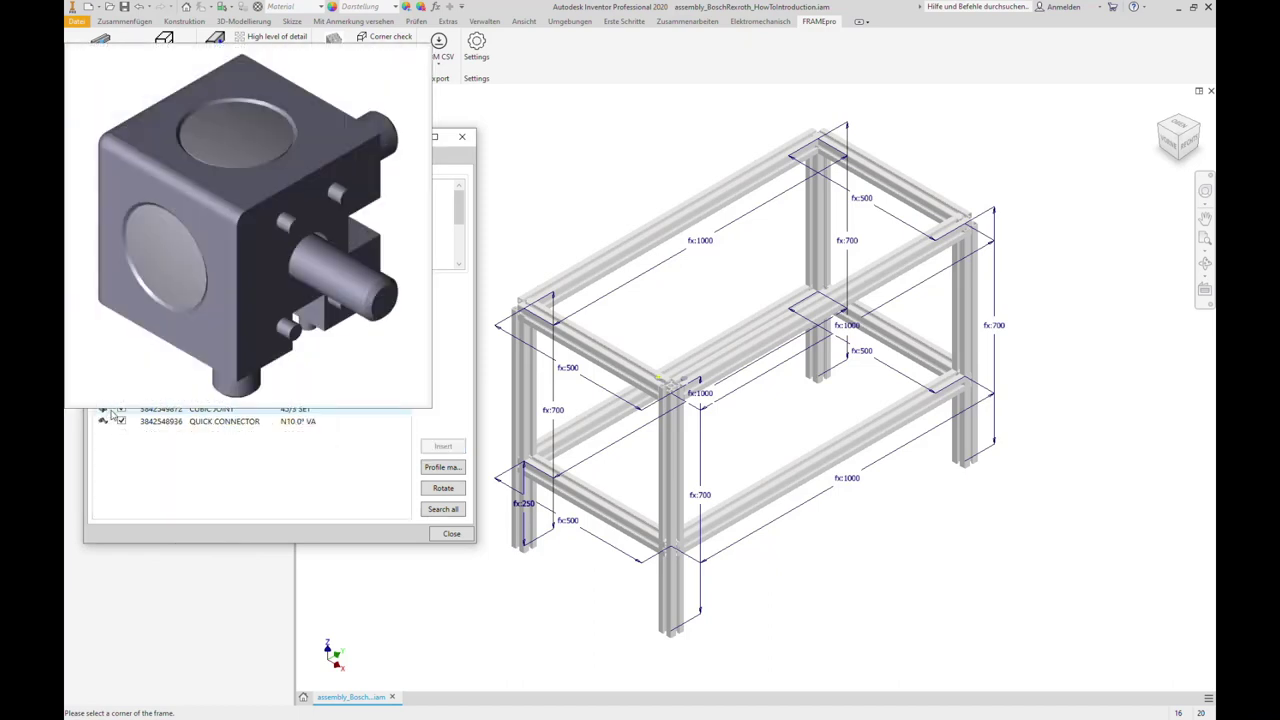
Step: Place a CUBIC JOINT 45/3 SET on the top-left corner of the frame
click(305, 411)
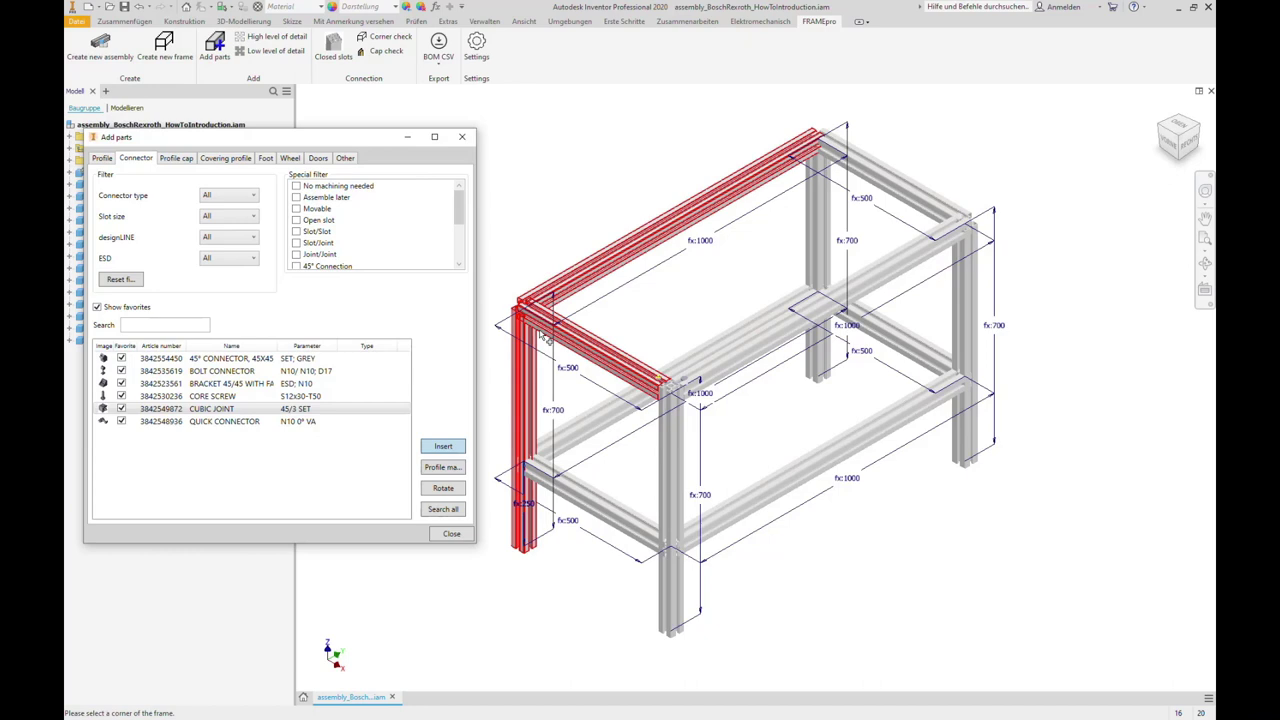
shift+middle_drag(536, 333, 868, 365)
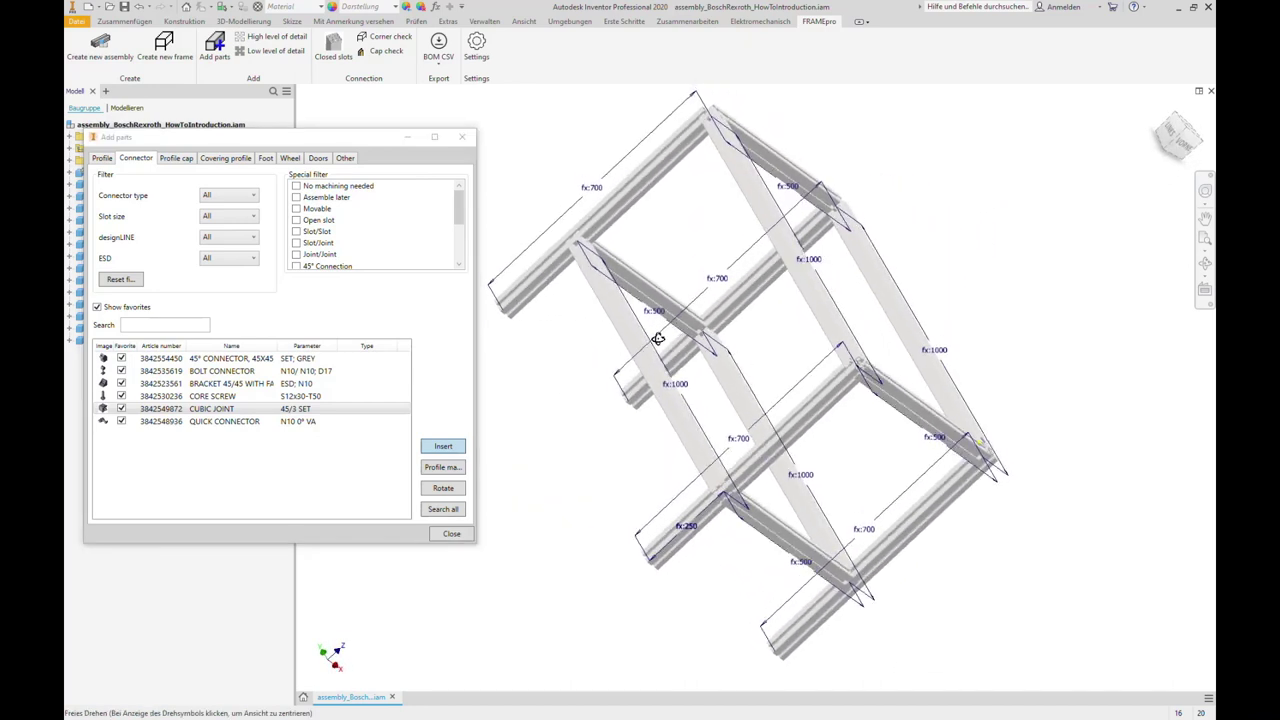
scroll(868, 365, down, 5)
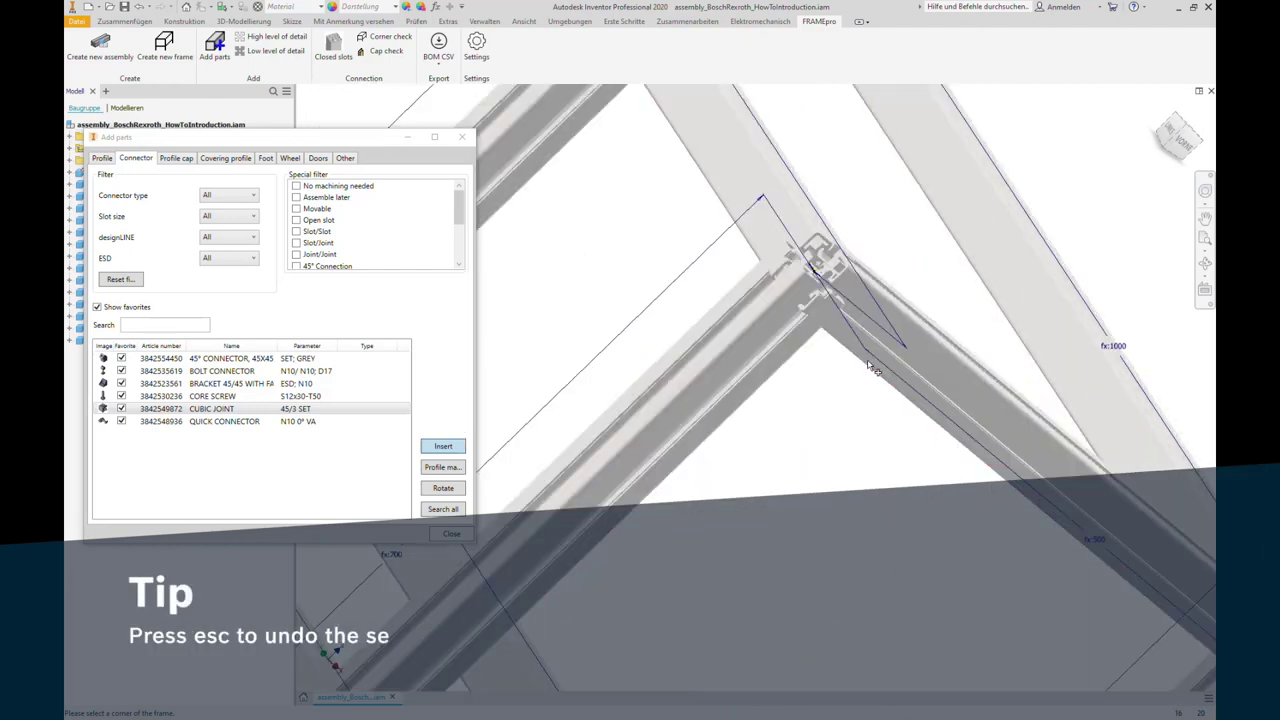
mouse_move(812, 271)
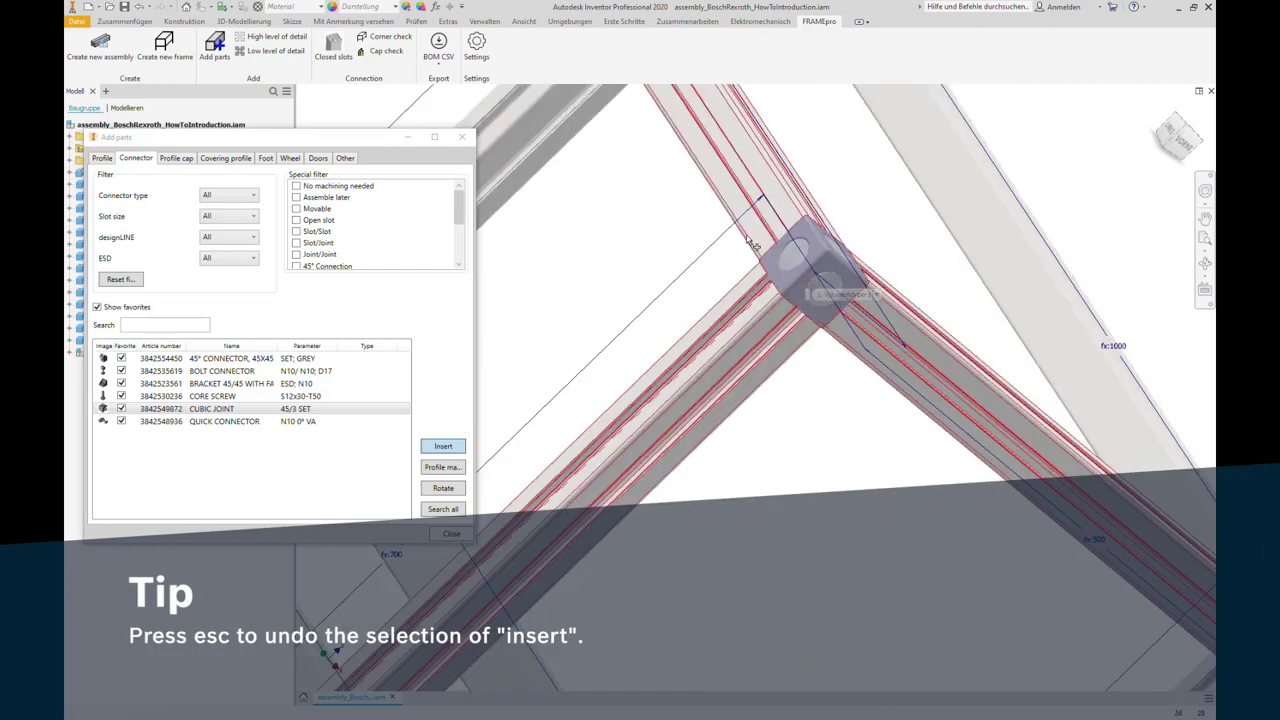
key(Escape)
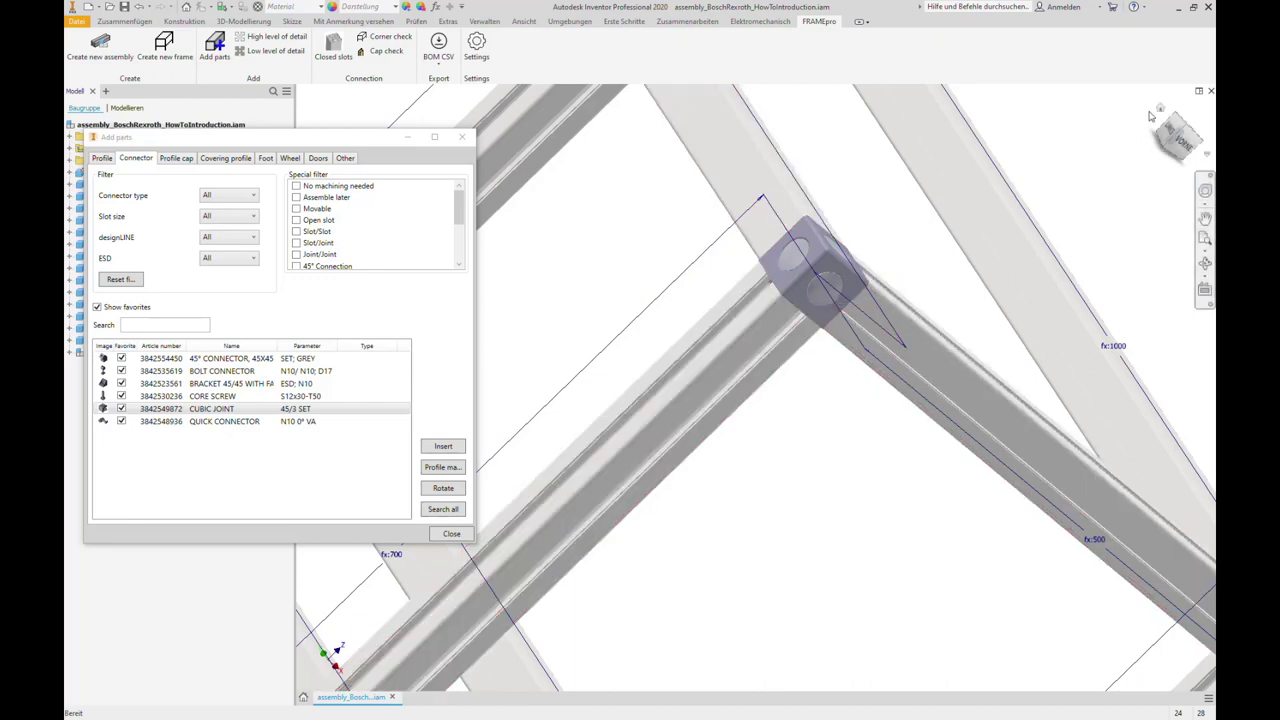
Step: Select the QUICK CONNECTOR and begin inserting it
click(1160, 111)
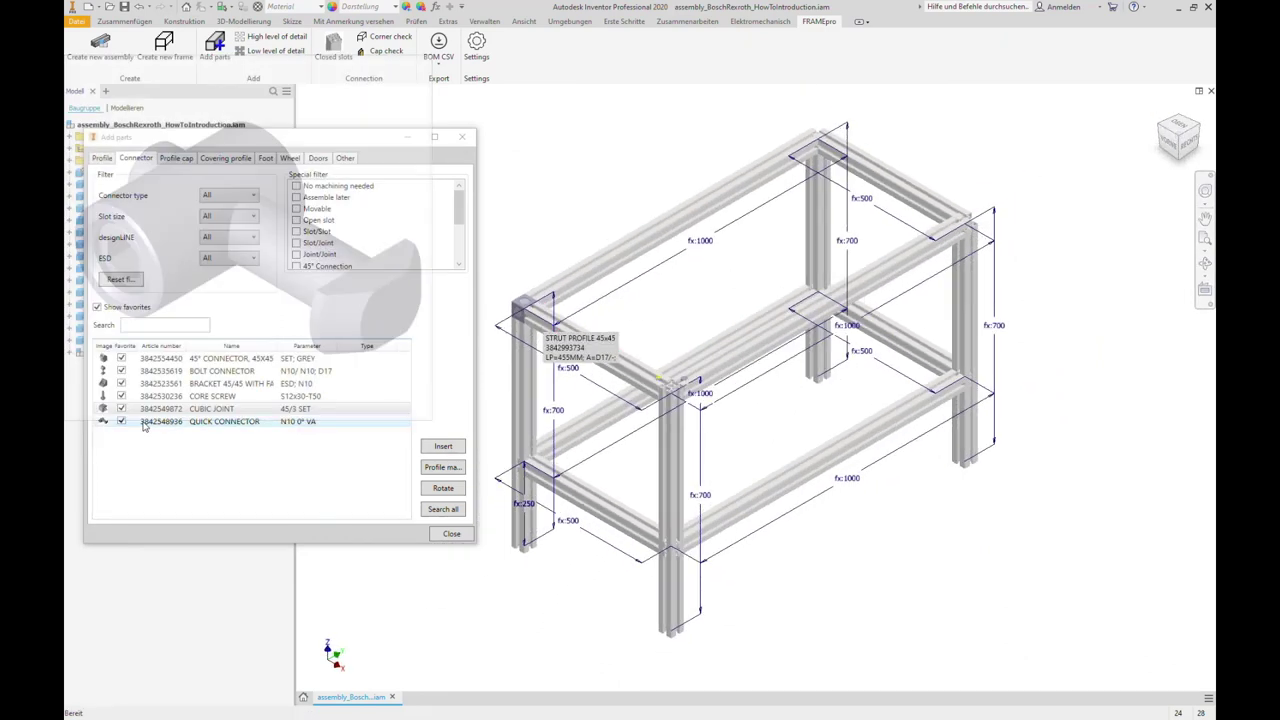
click(185, 423)
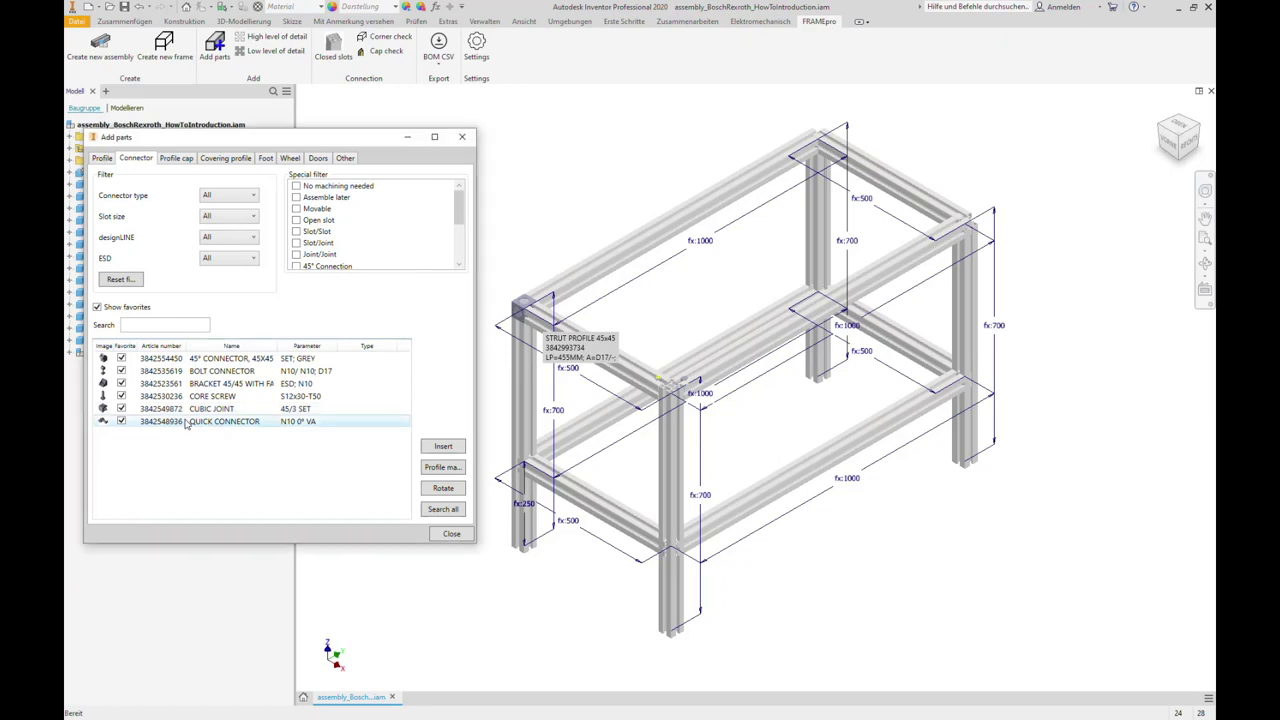
click(440, 446)
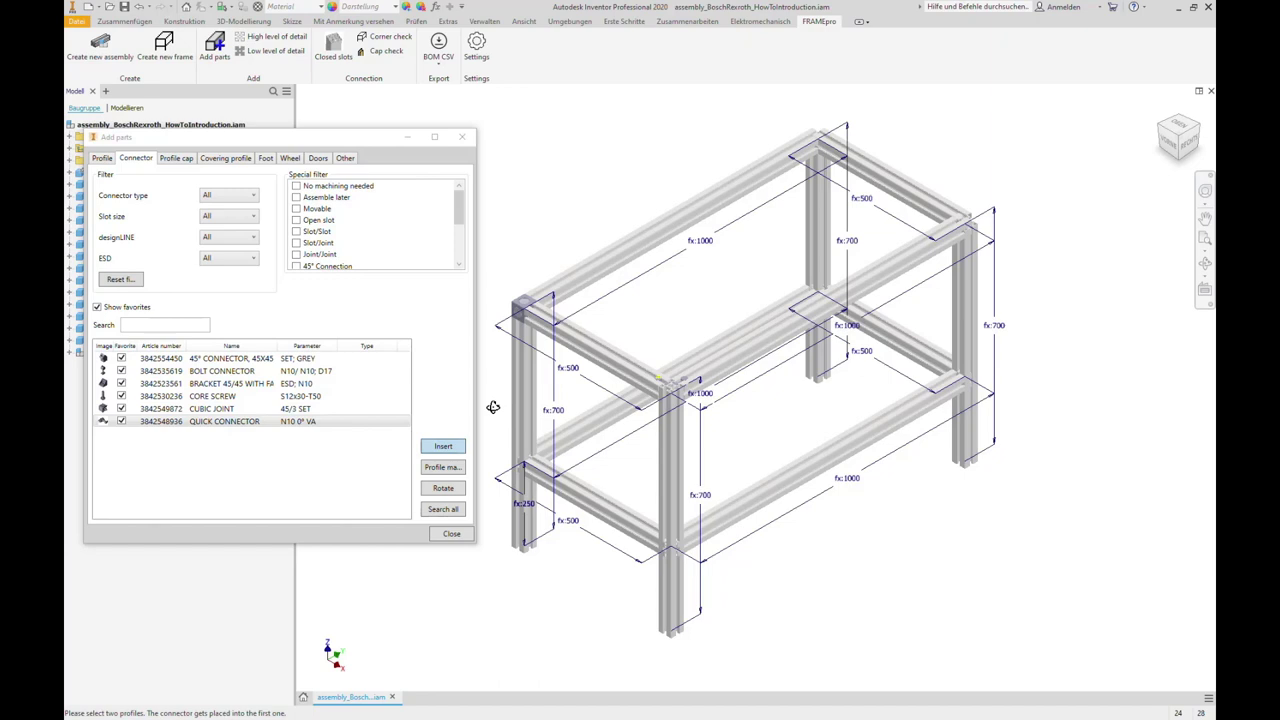
Step: Pick the upper beam and the corner post for the quick connector, dismissing the slot warning
mouse_move(493, 407)
shift+middle_down()
mouse_move(654, 370)
mouse_move(819, 374)
mouse_move(822, 395)
shift+middle_up()
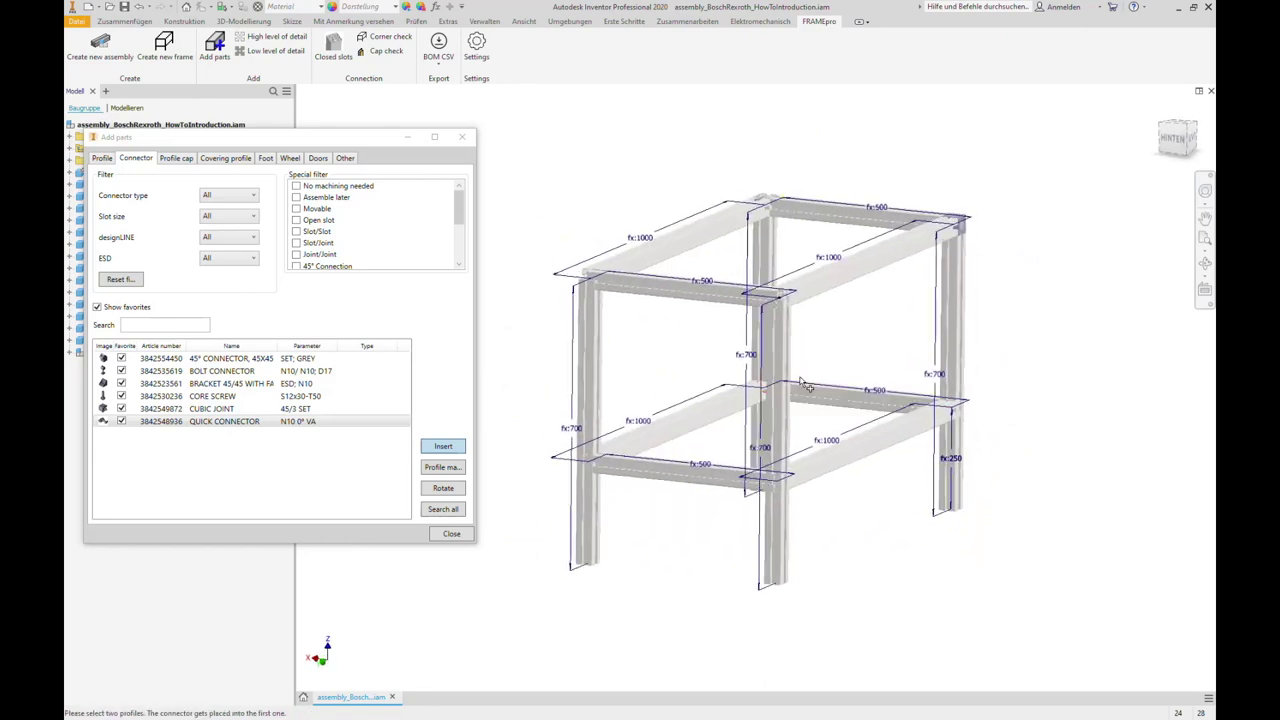
scroll(822, 395, down, 3)
scroll(806, 387, down, 3)
scroll(776, 222, up, 3)
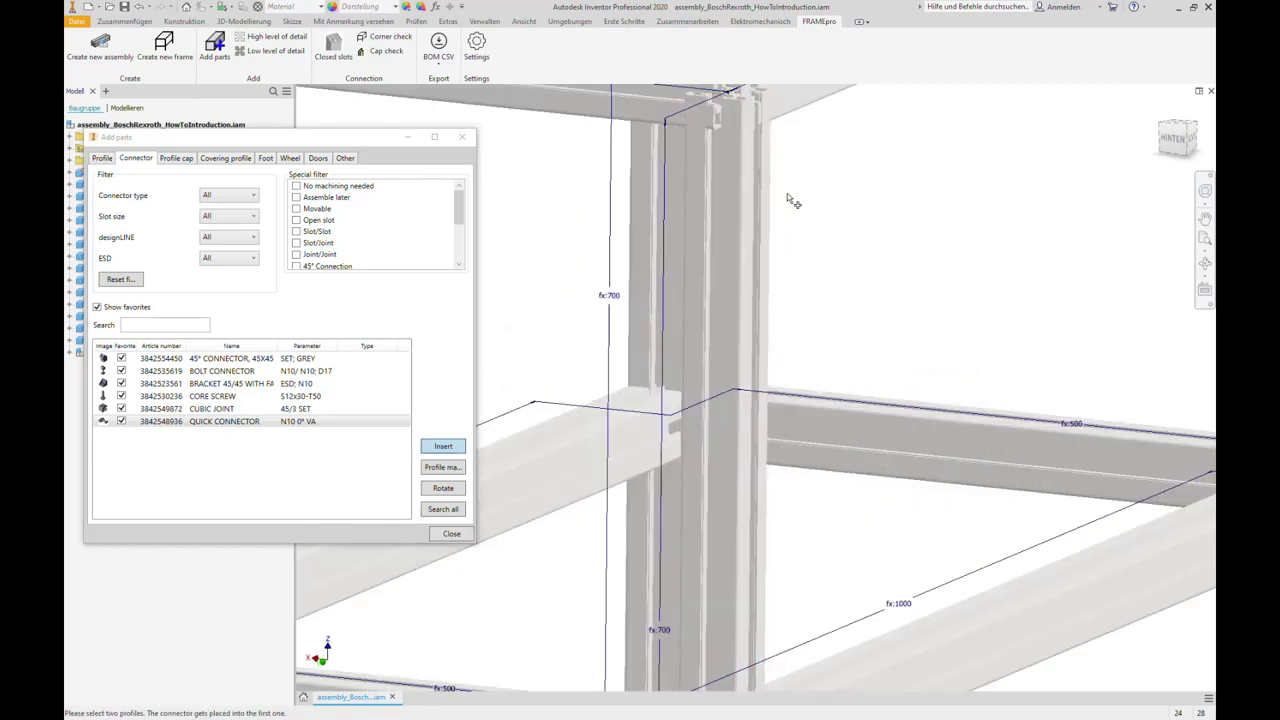
middle_drag(787, 193, 822, 344)
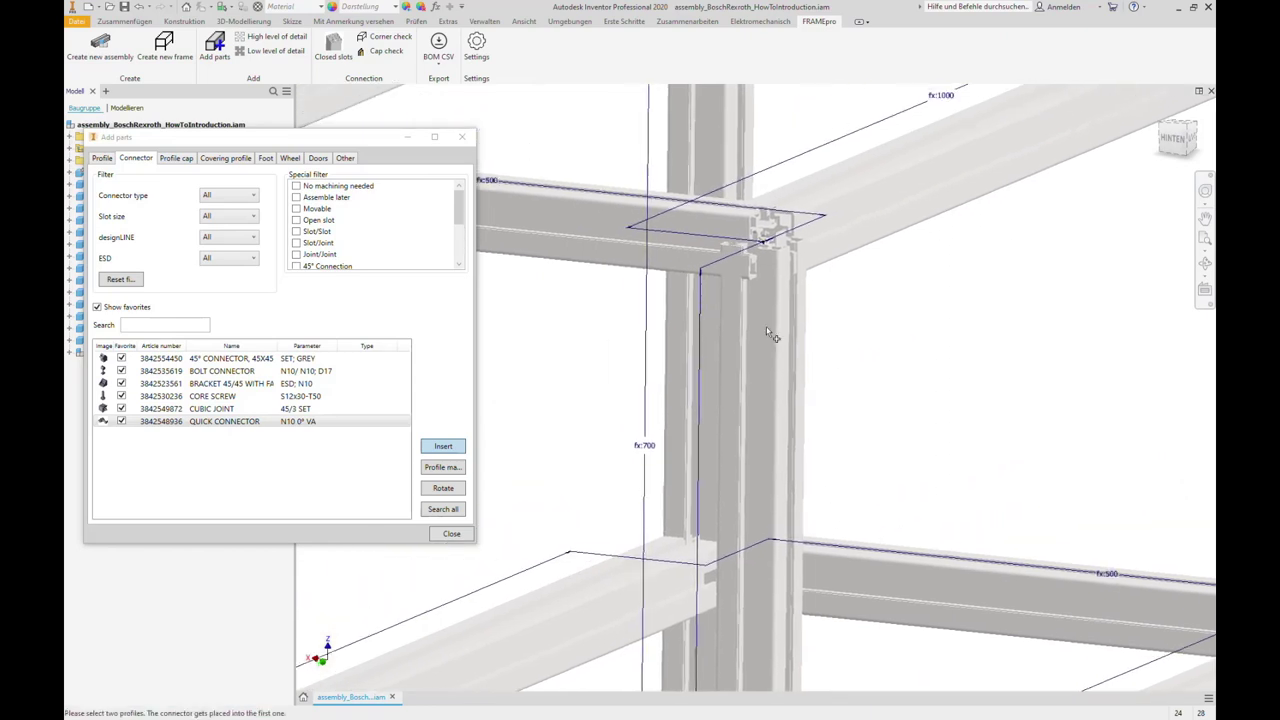
click(680, 242)
click(757, 311)
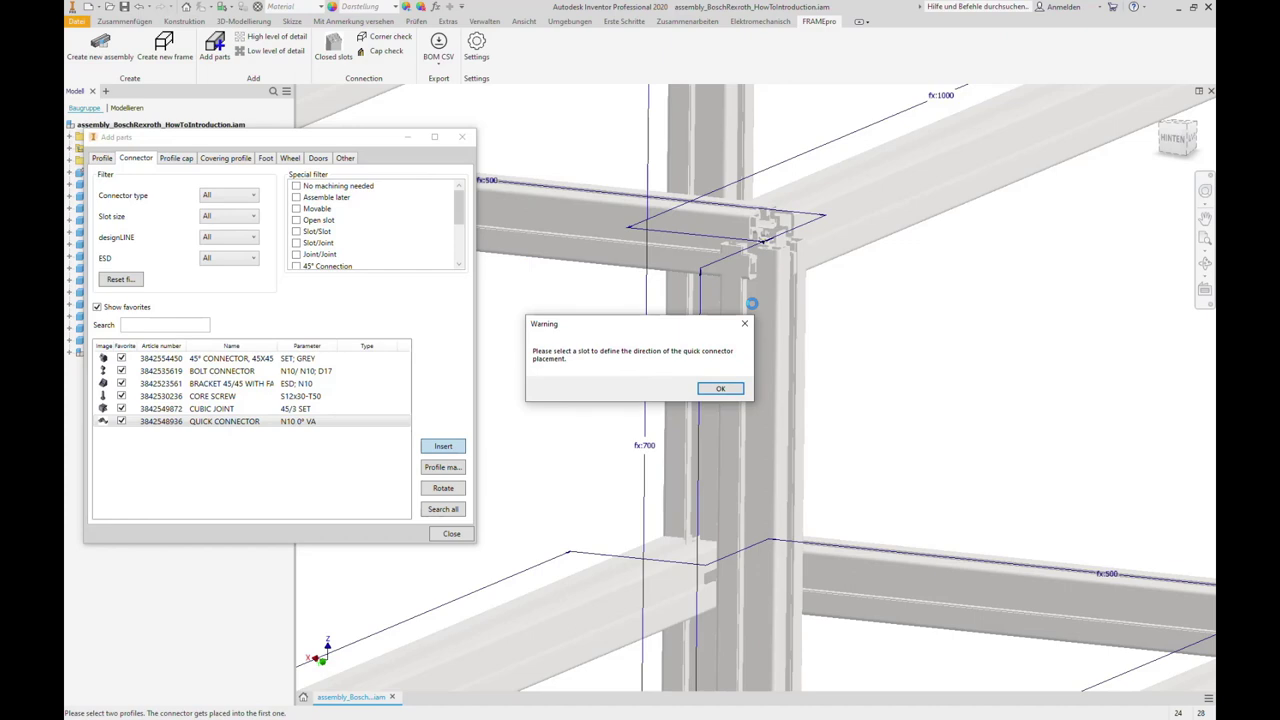
key(Return)
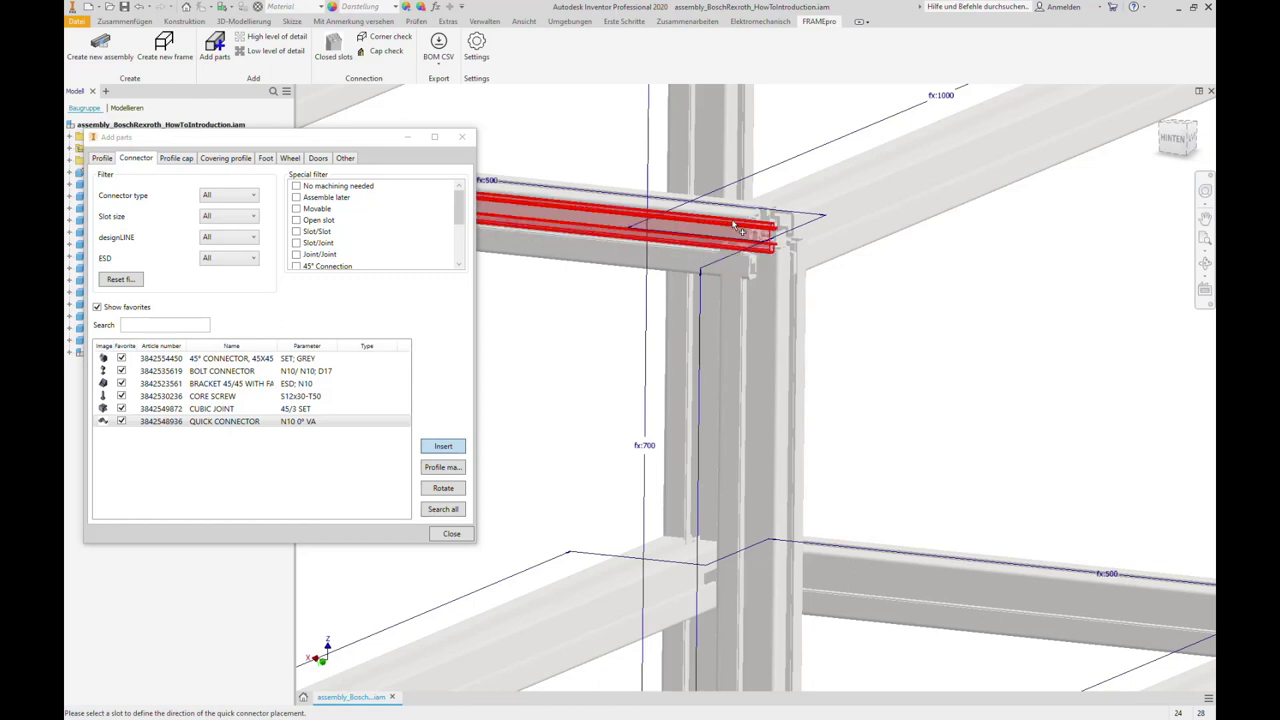
Step: Choose the beam slot to finish placing the N10 0° VA quick connector
click(724, 236)
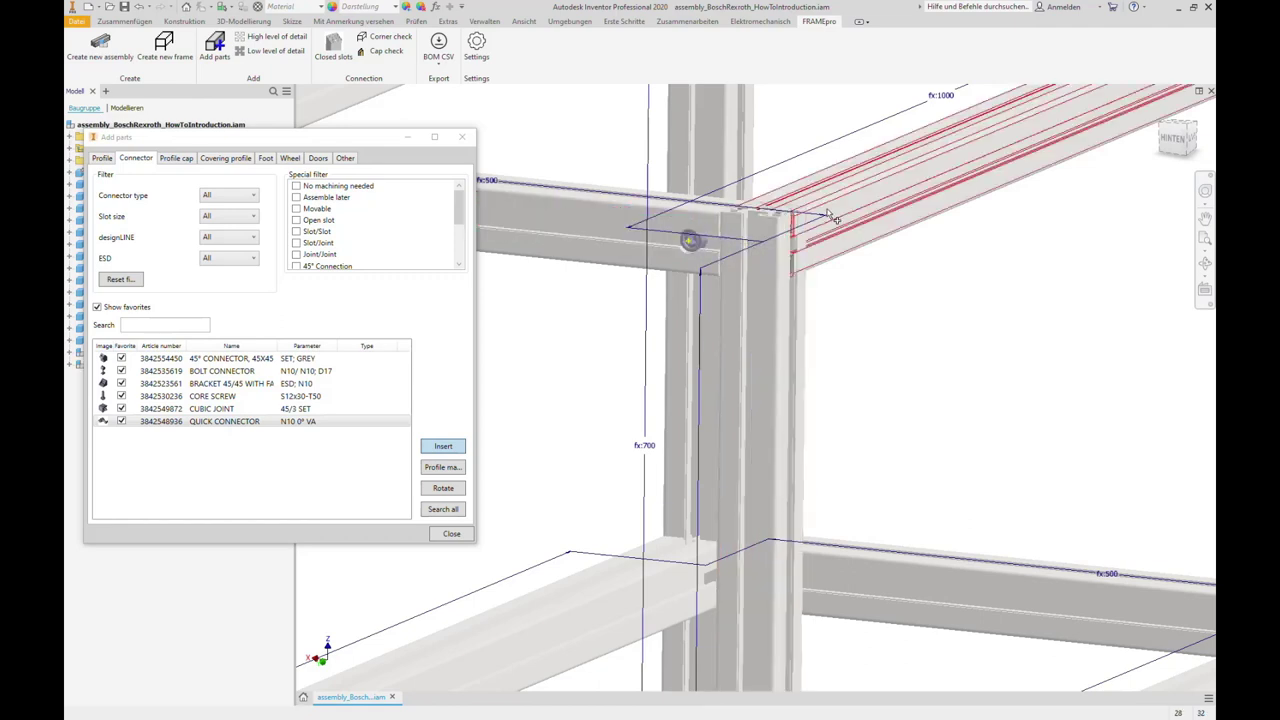
click(774, 304)
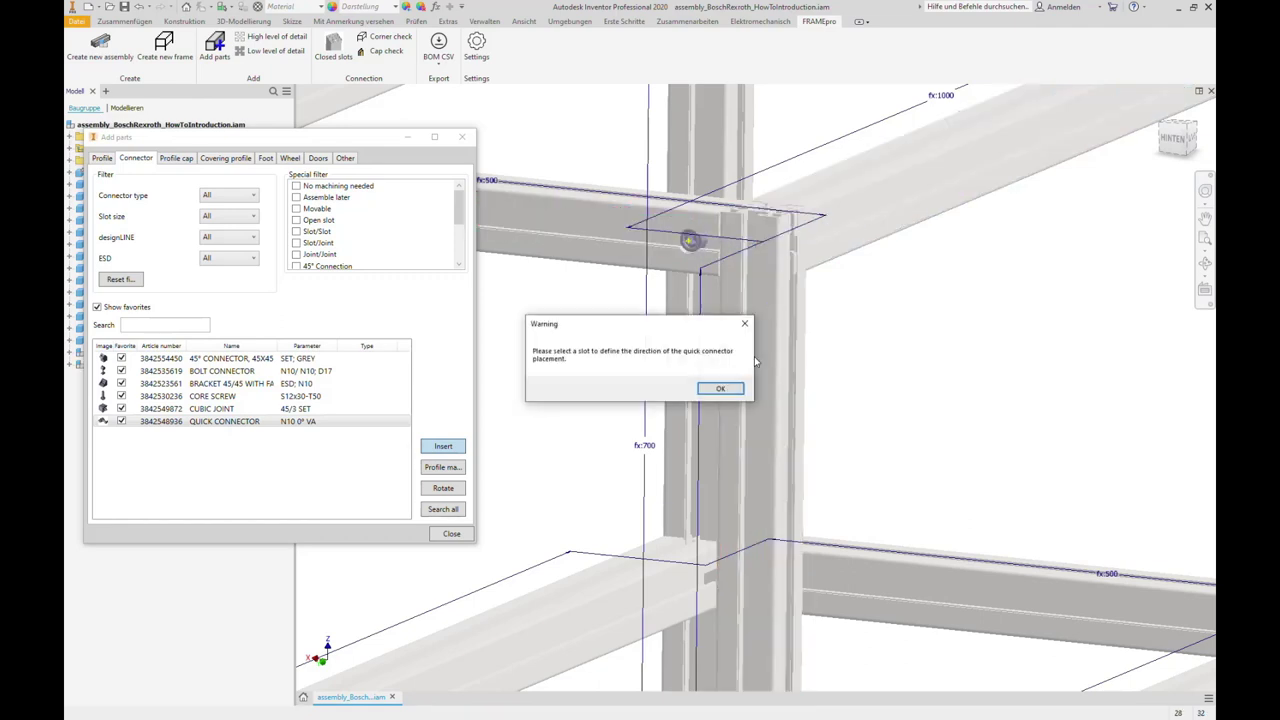
click(724, 388)
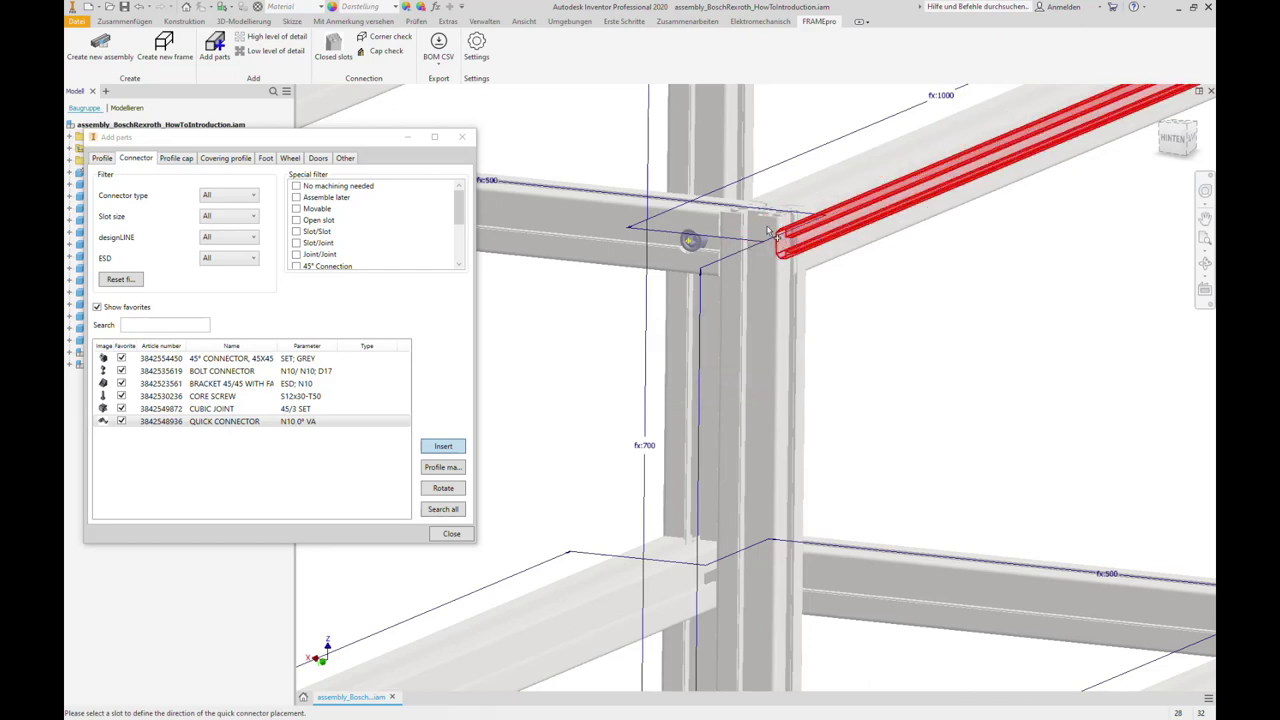
click(770, 234)
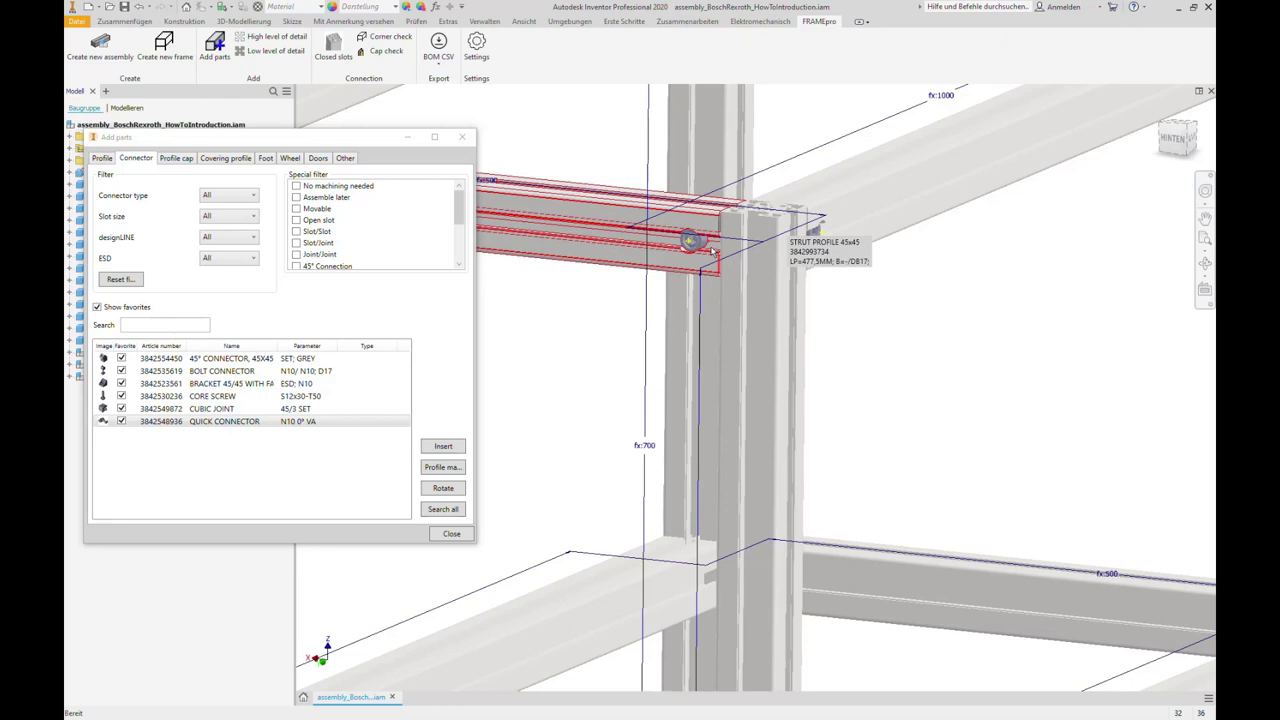
scroll(712, 250, up, 3)
scroll(703, 242, up, 2)
scroll(650, 226, down, 1)
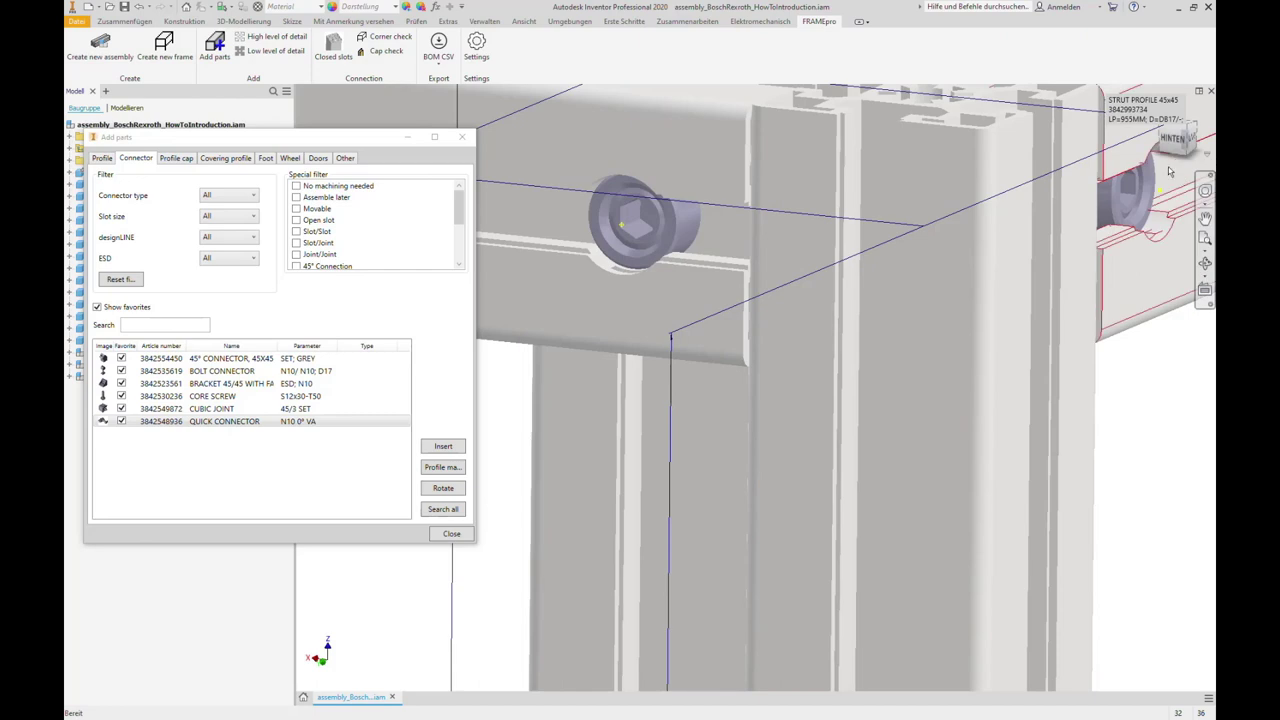
scroll(1168, 172, down, 3)
scroll(1160, 150, down, 2)
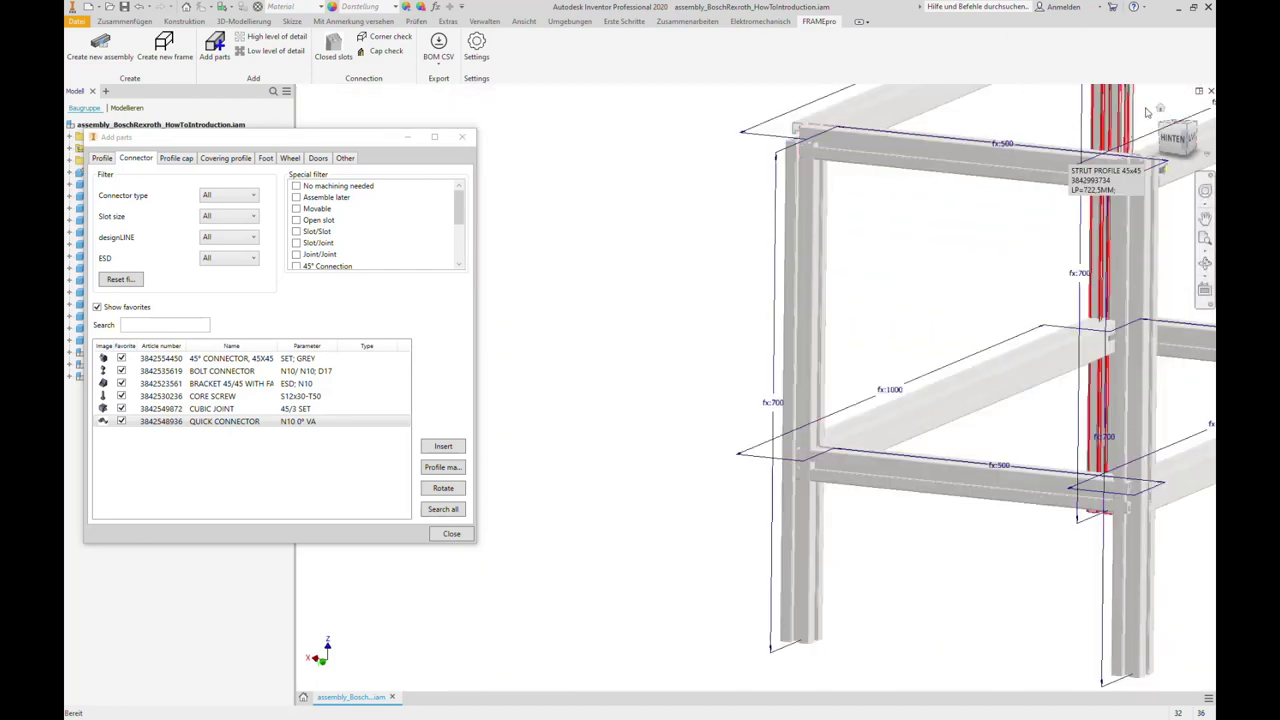
click(1160, 108)
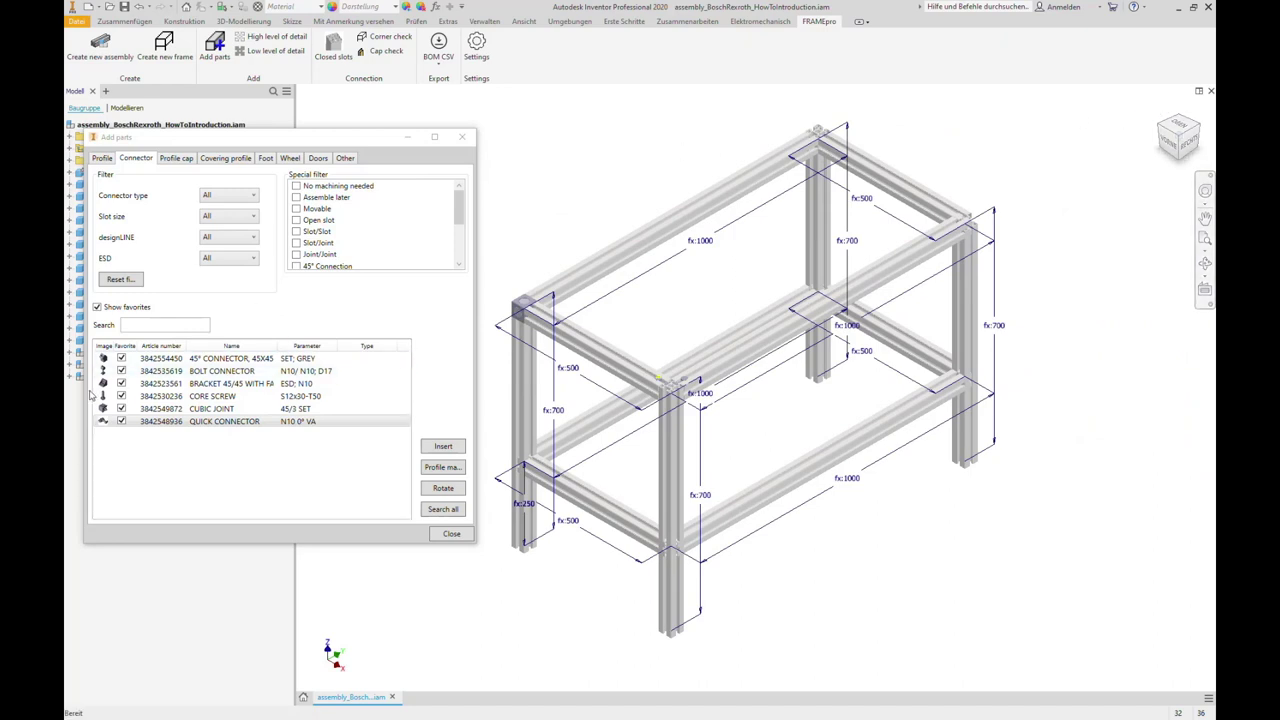
Step: Insert a BRACKET 45/45 WITH FASTENING SET between the horizontal beam and the post, then inspect it
click(147, 386)
click(452, 444)
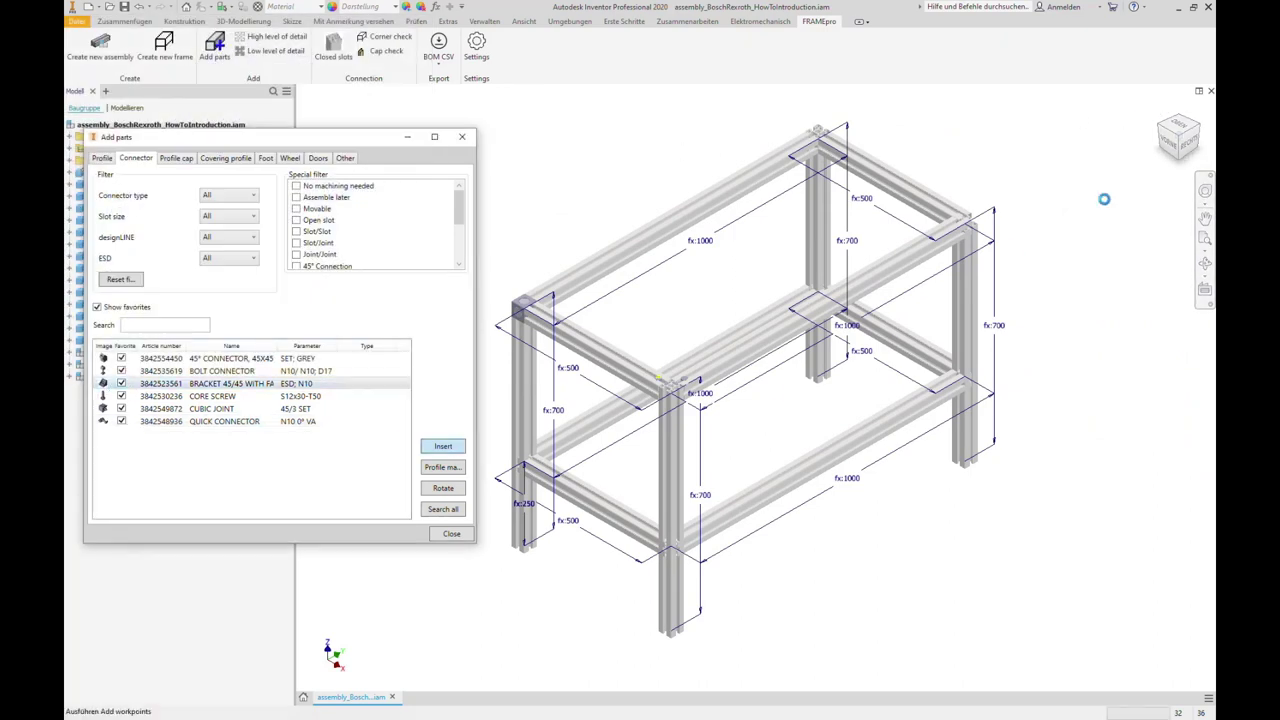
scroll(1057, 205, down, 2)
scroll(1005, 255, down, 2)
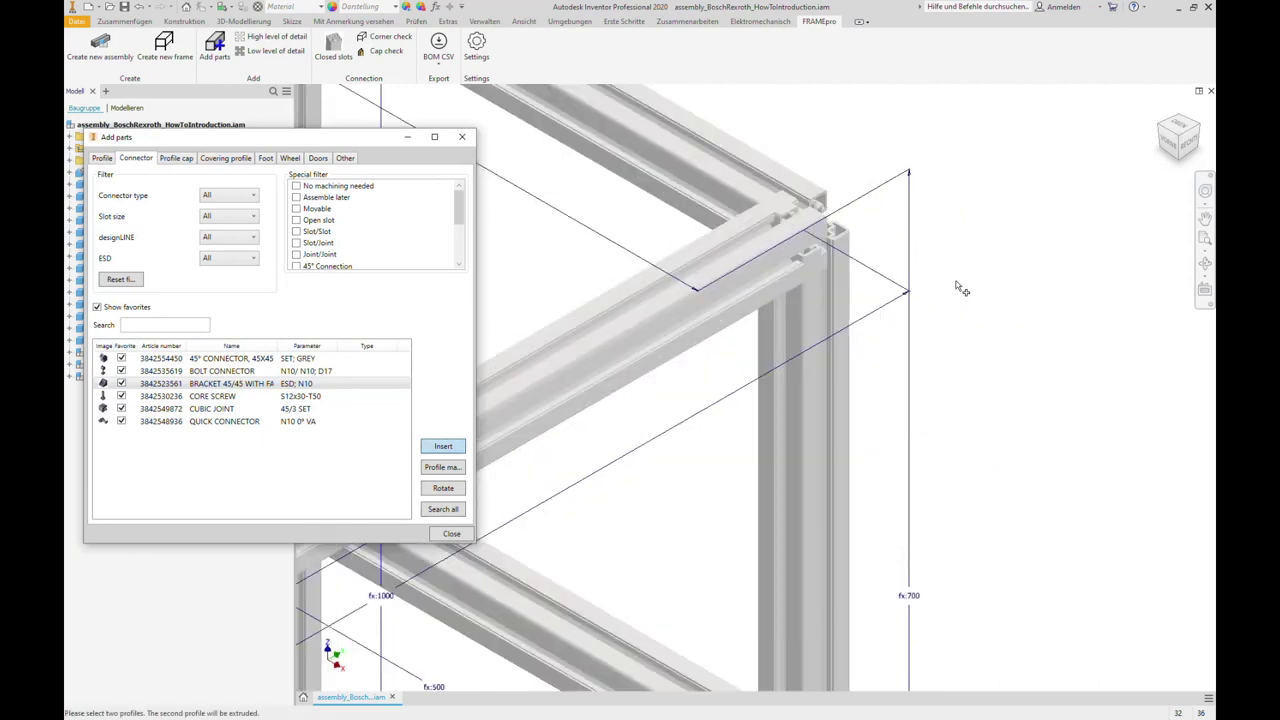
click(785, 275)
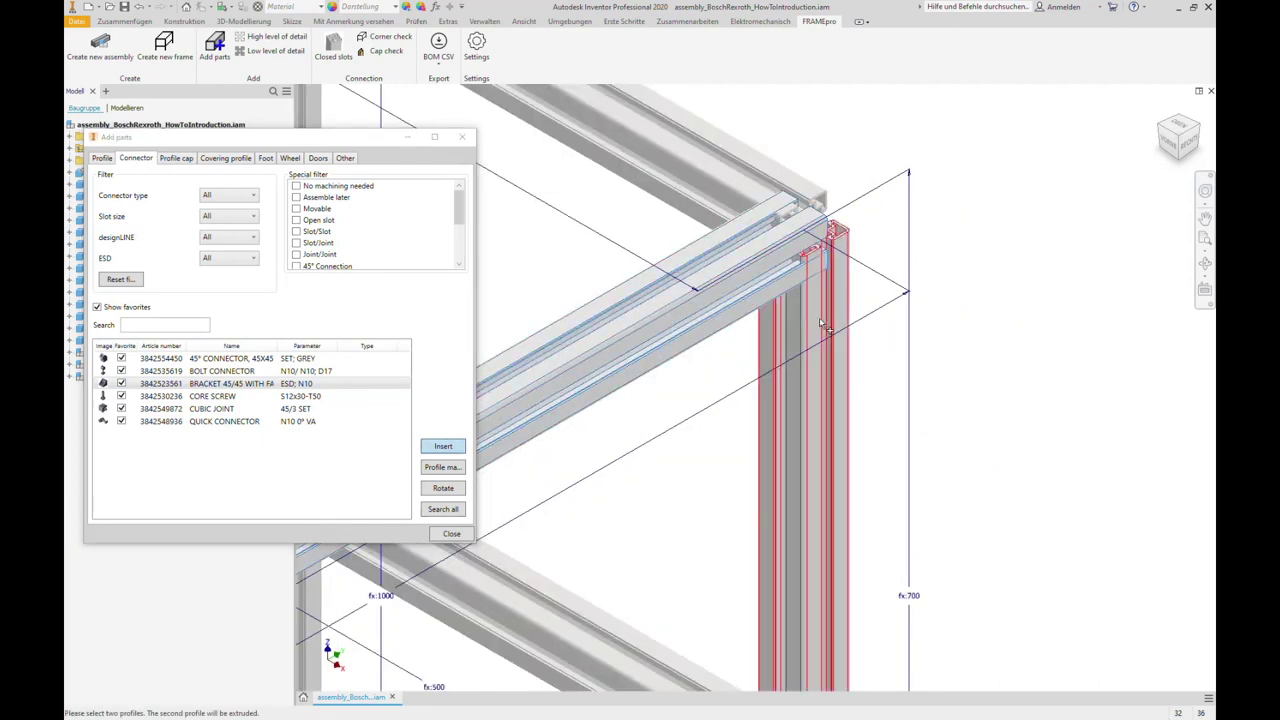
click(820, 323)
mouse_move(787, 314)
shift+middle_down()
mouse_move(766, 320)
mouse_move(743, 277)
shift+middle_up()
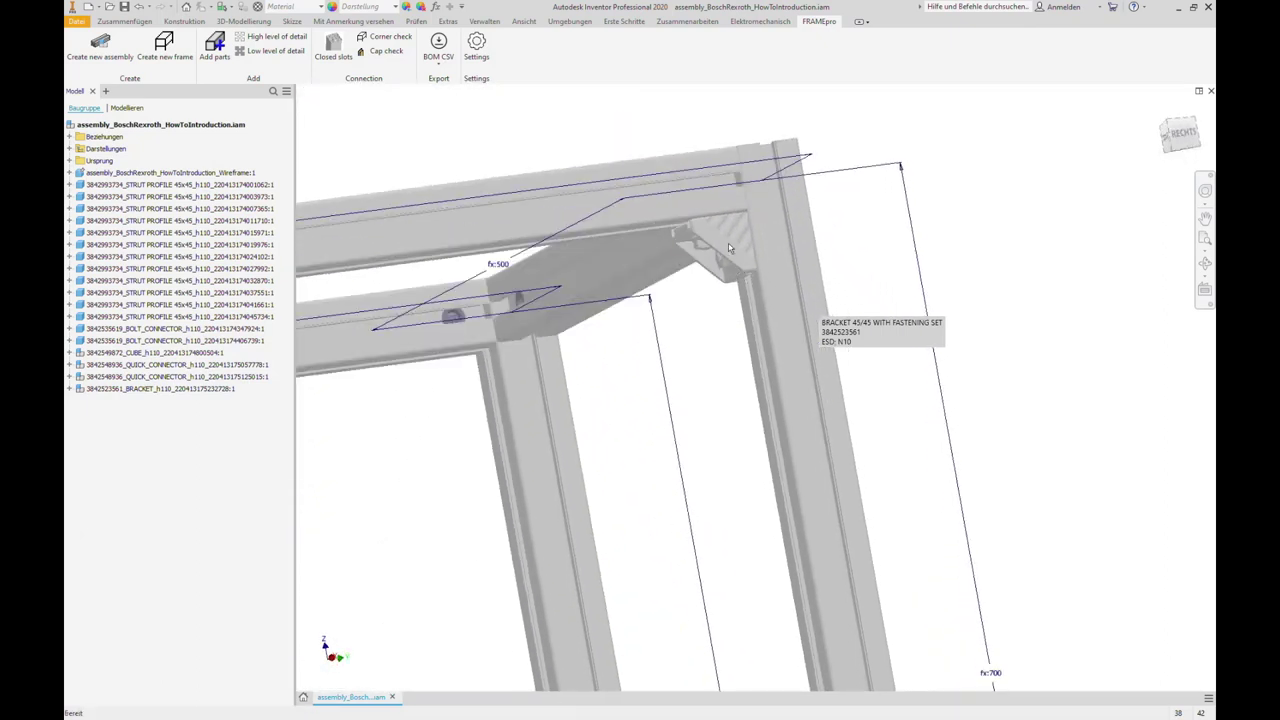
click(727, 235)
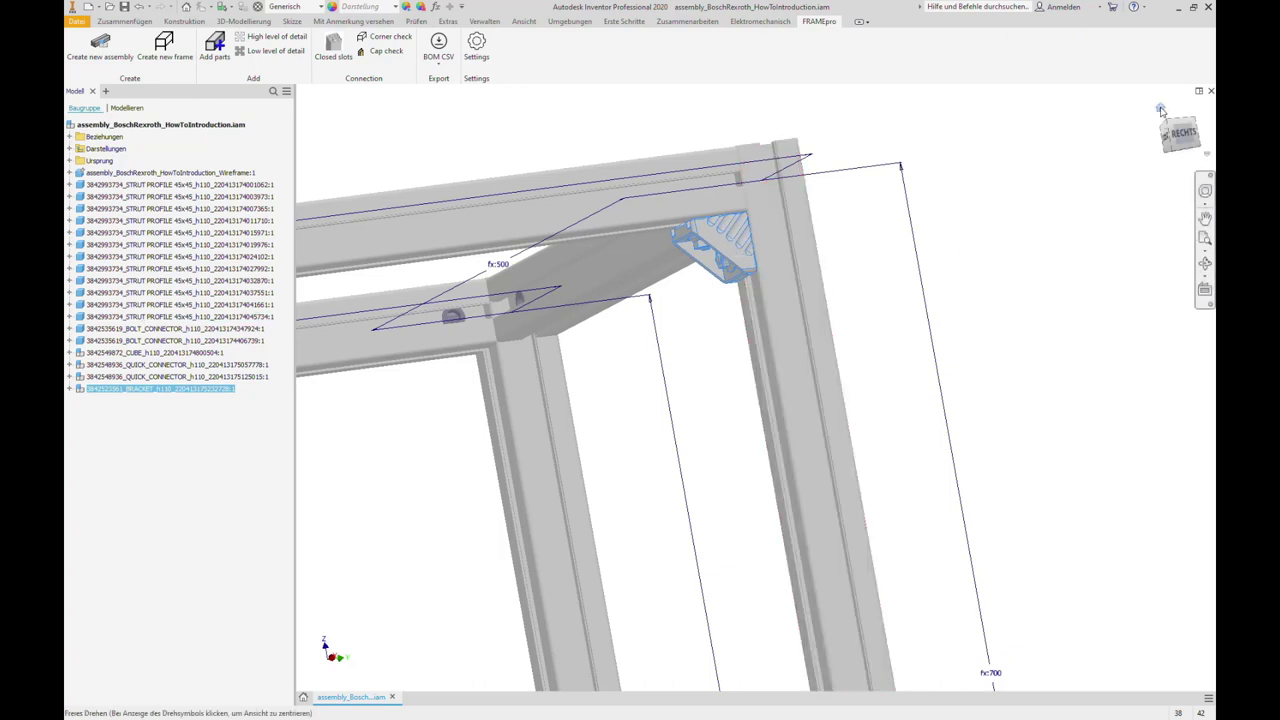
click(1160, 110)
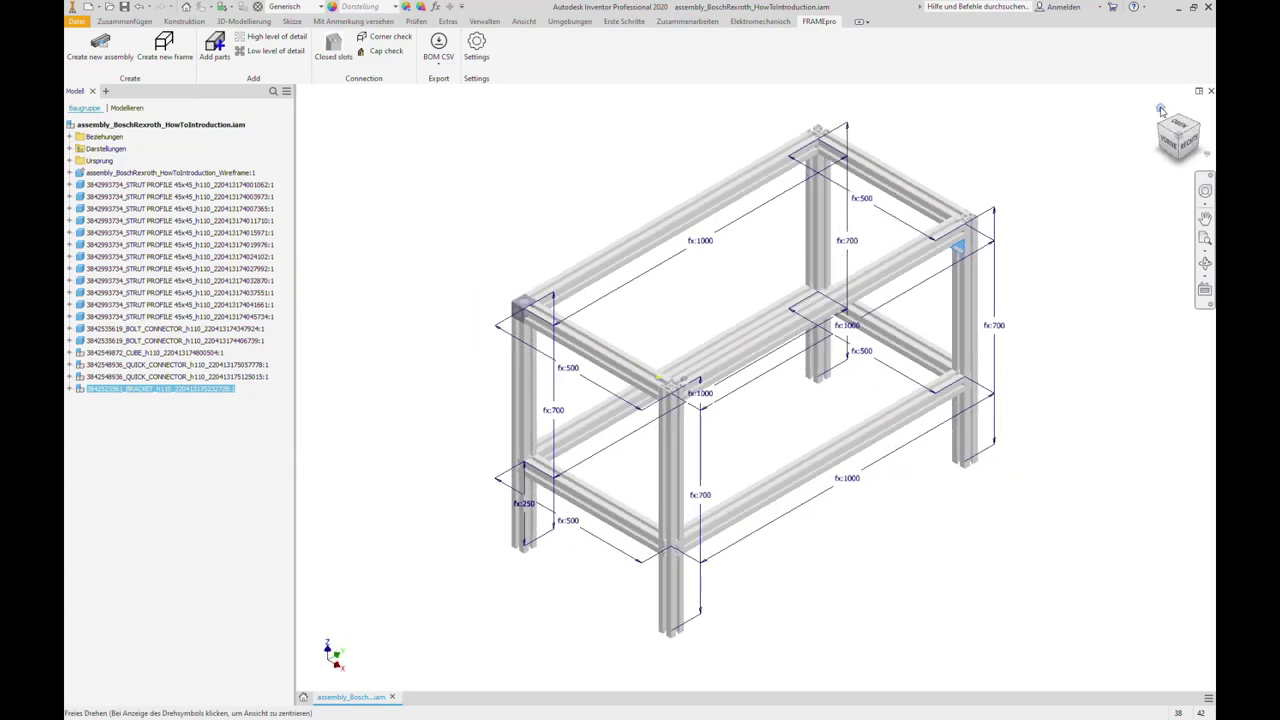
click(214, 45)
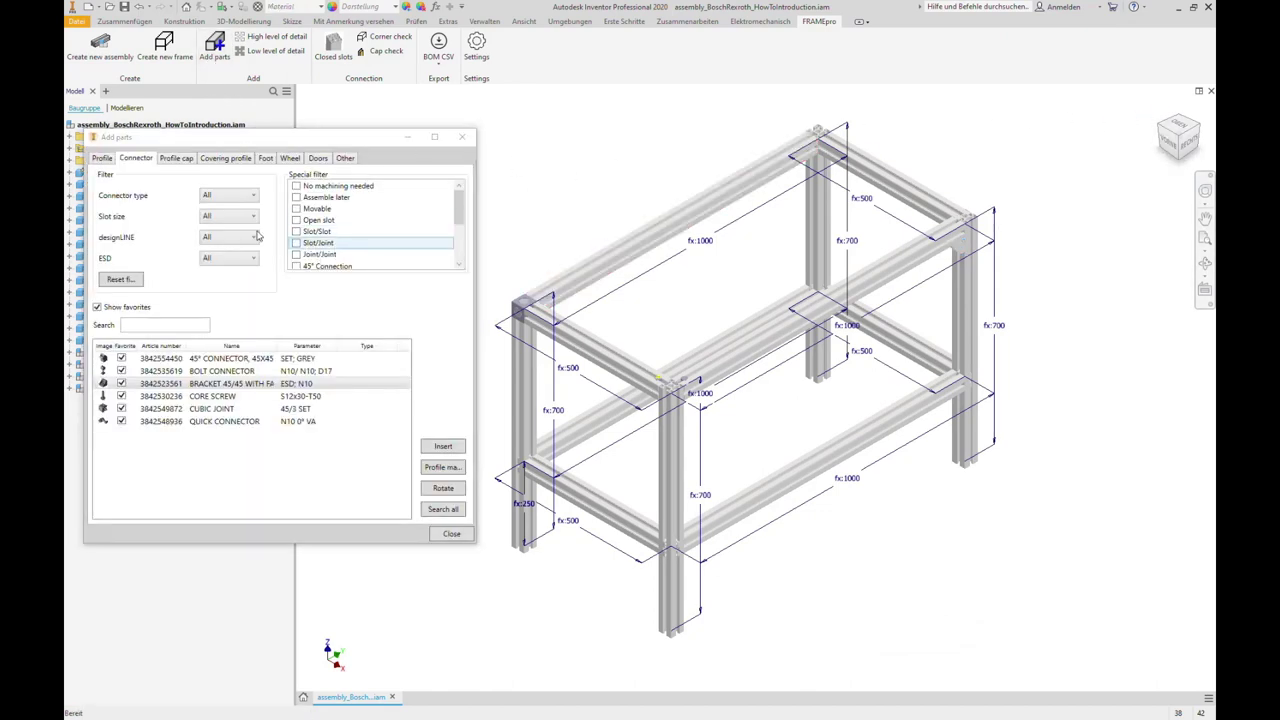
Step: On the Profile cap tab, show favourites and select the grey CAP 45x45
click(184, 163)
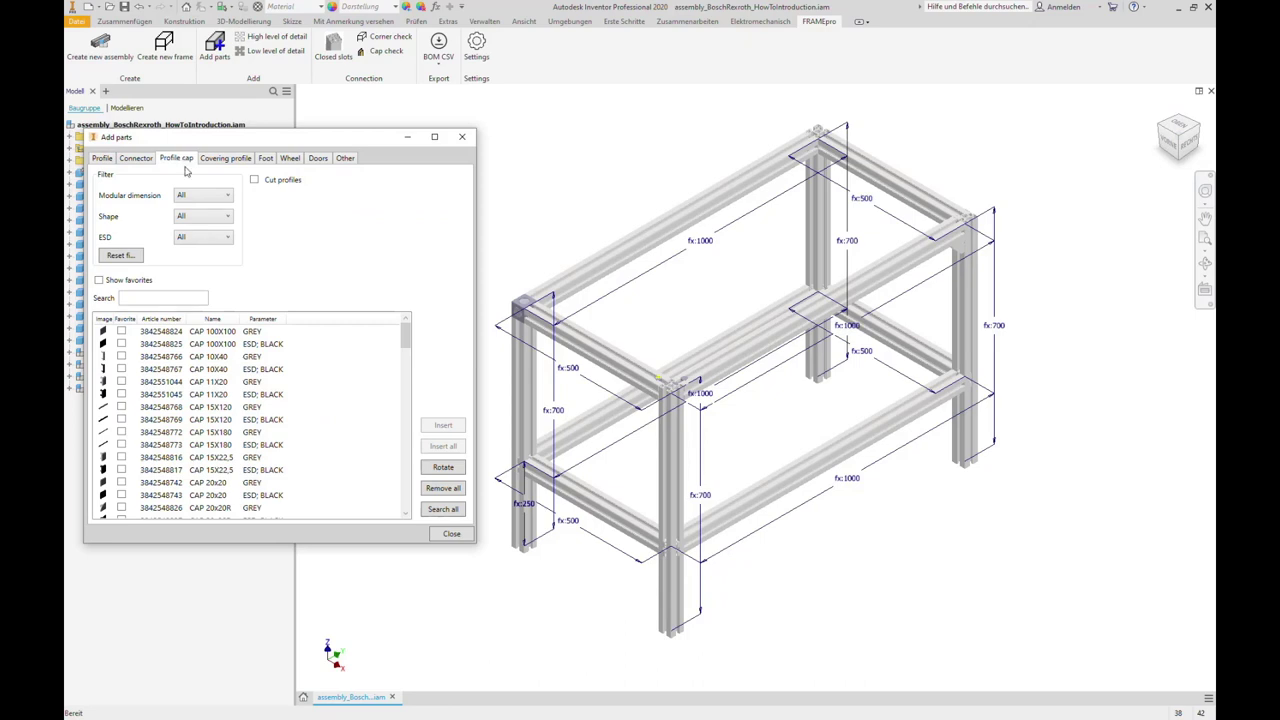
click(235, 331)
click(444, 426)
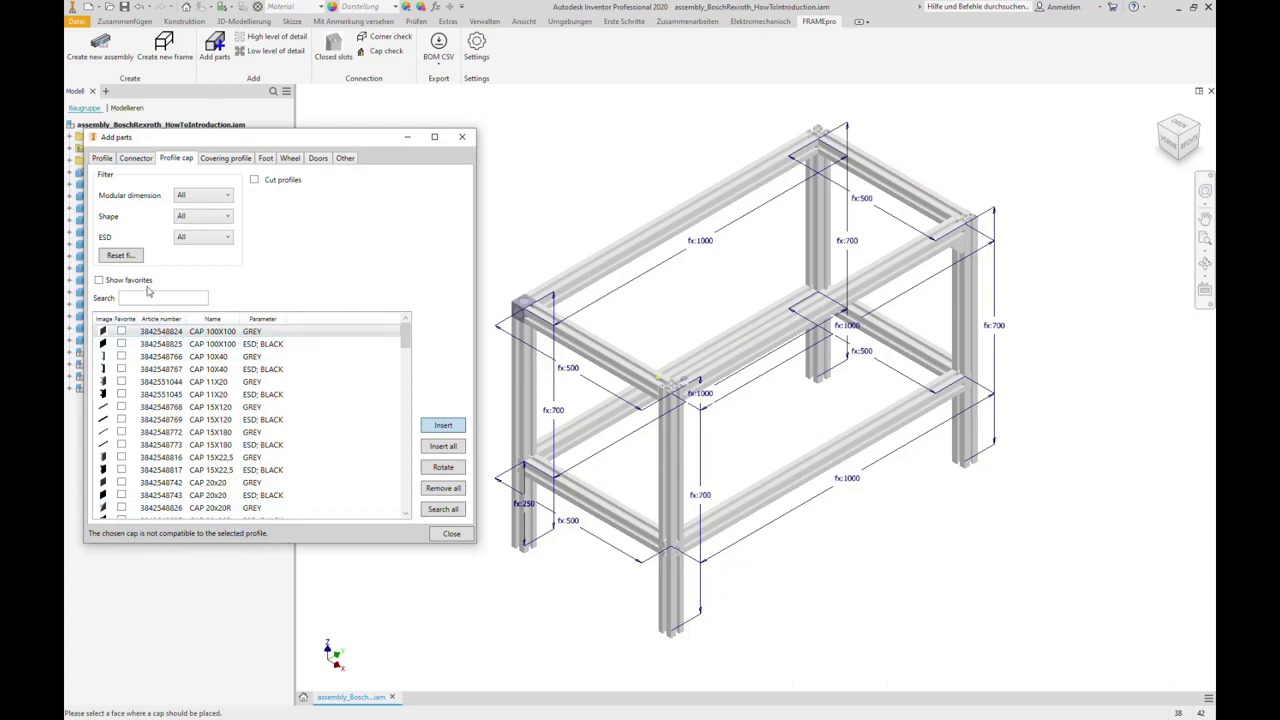
click(146, 282)
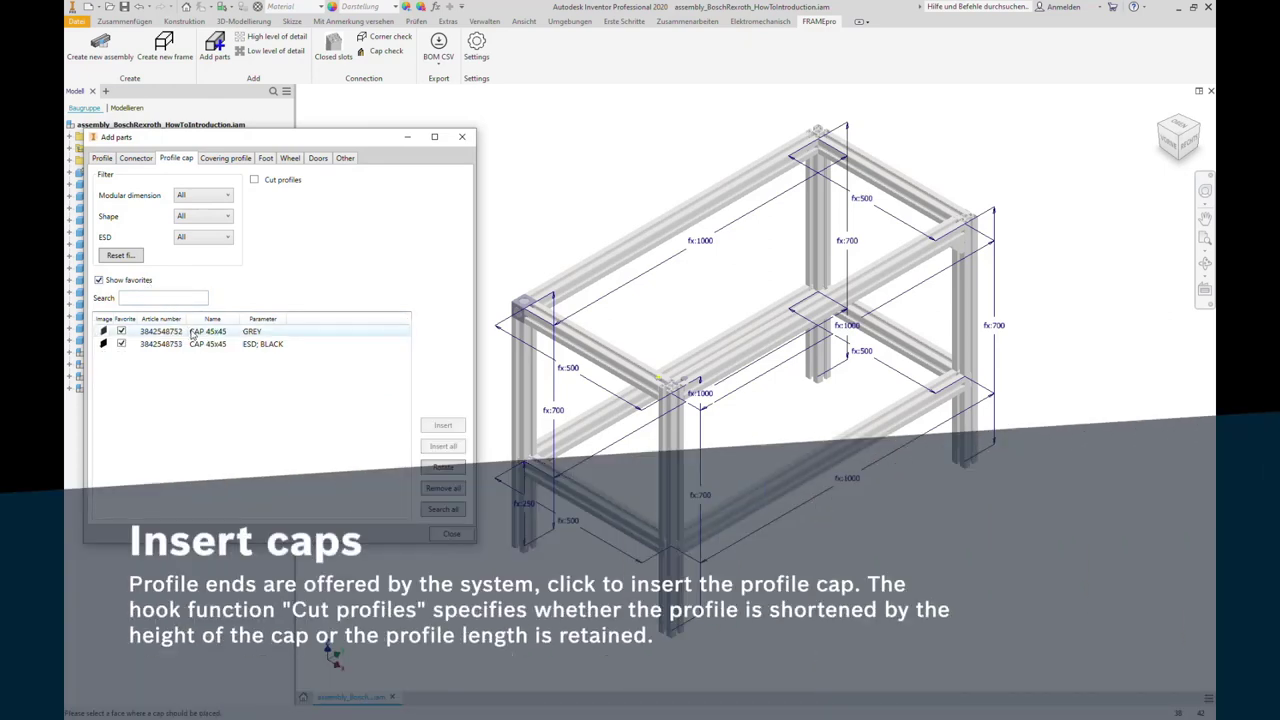
click(165, 331)
click(447, 426)
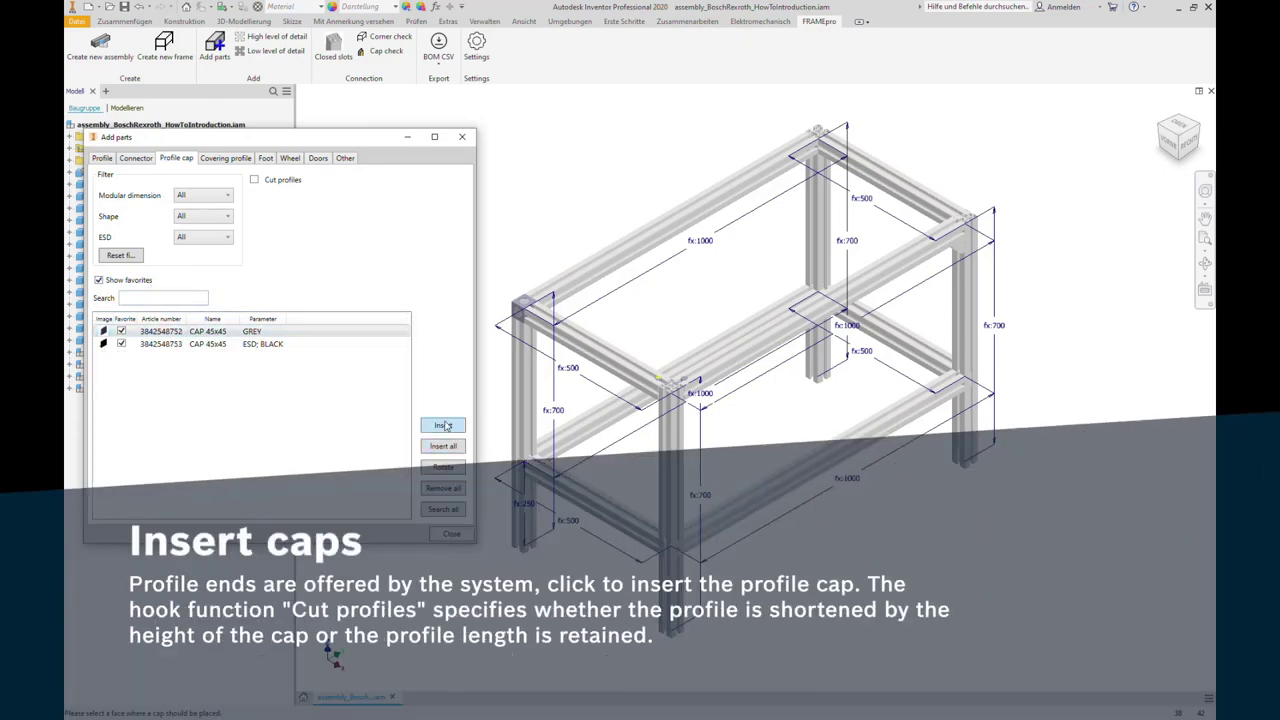
Step: Place the grey cap on the post's top end and zoom in to check it
click(675, 396)
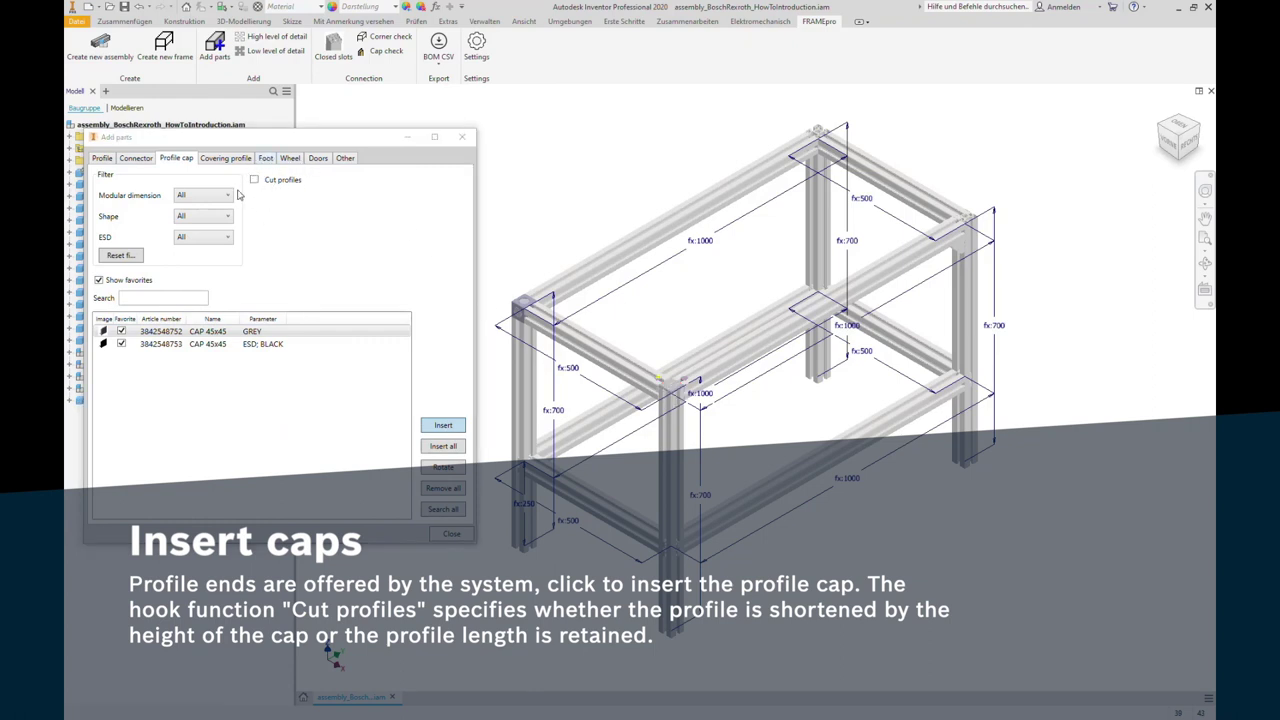
shift+middle_drag(1180, 245, 1166, 252)
click(1188, 141)
scroll(540, 300, up, 3)
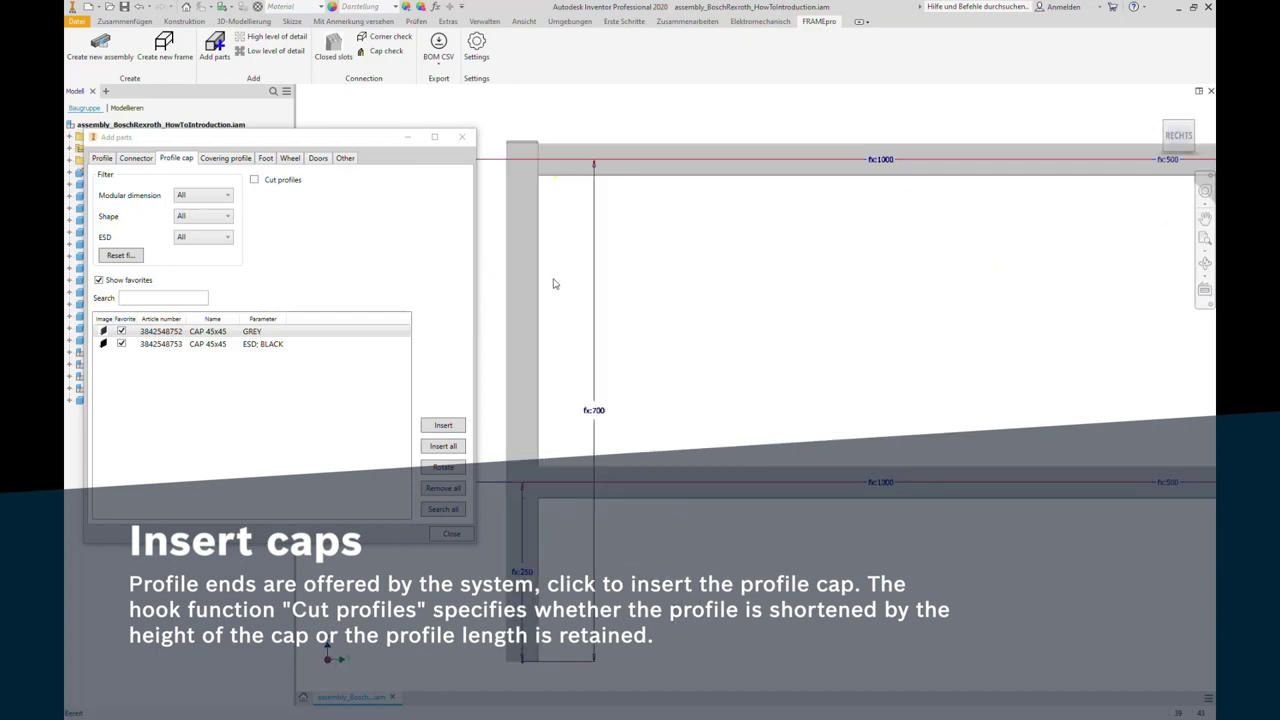
scroll(500, 142, up, 2)
scroll(510, 140, up, 2)
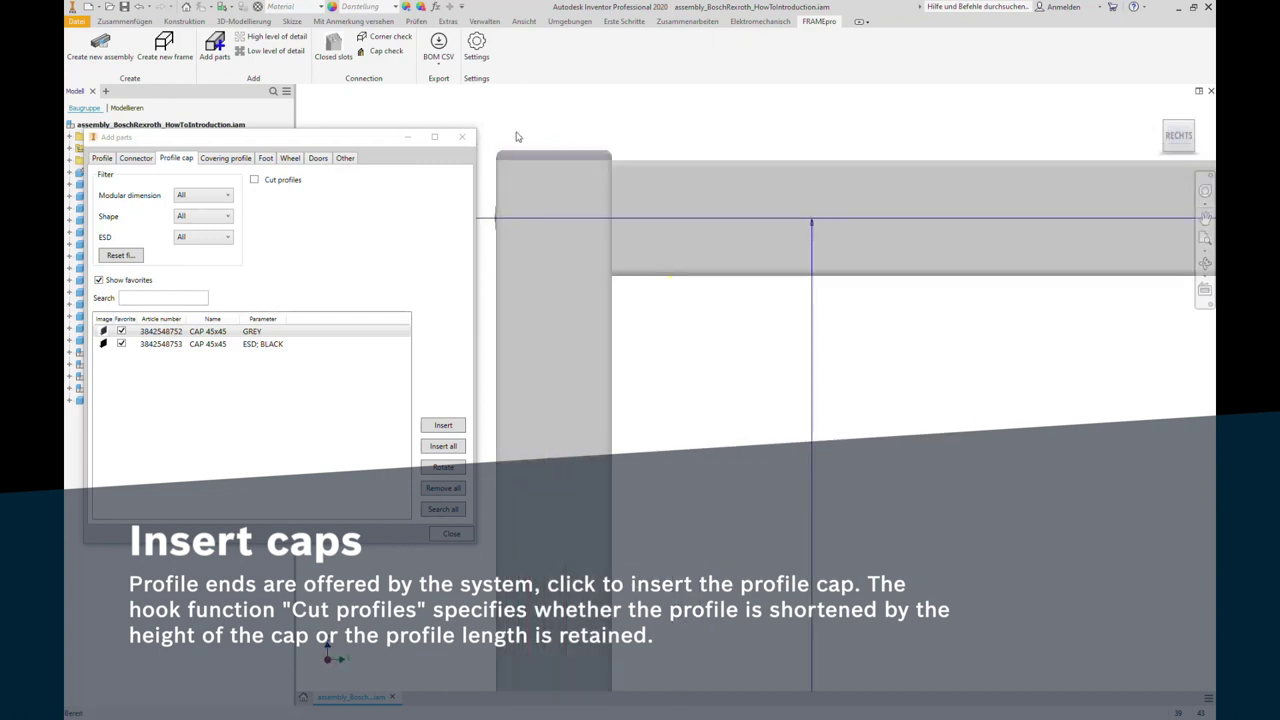
scroll(515, 138, up, 2)
middle_drag(562, 284, 634, 283)
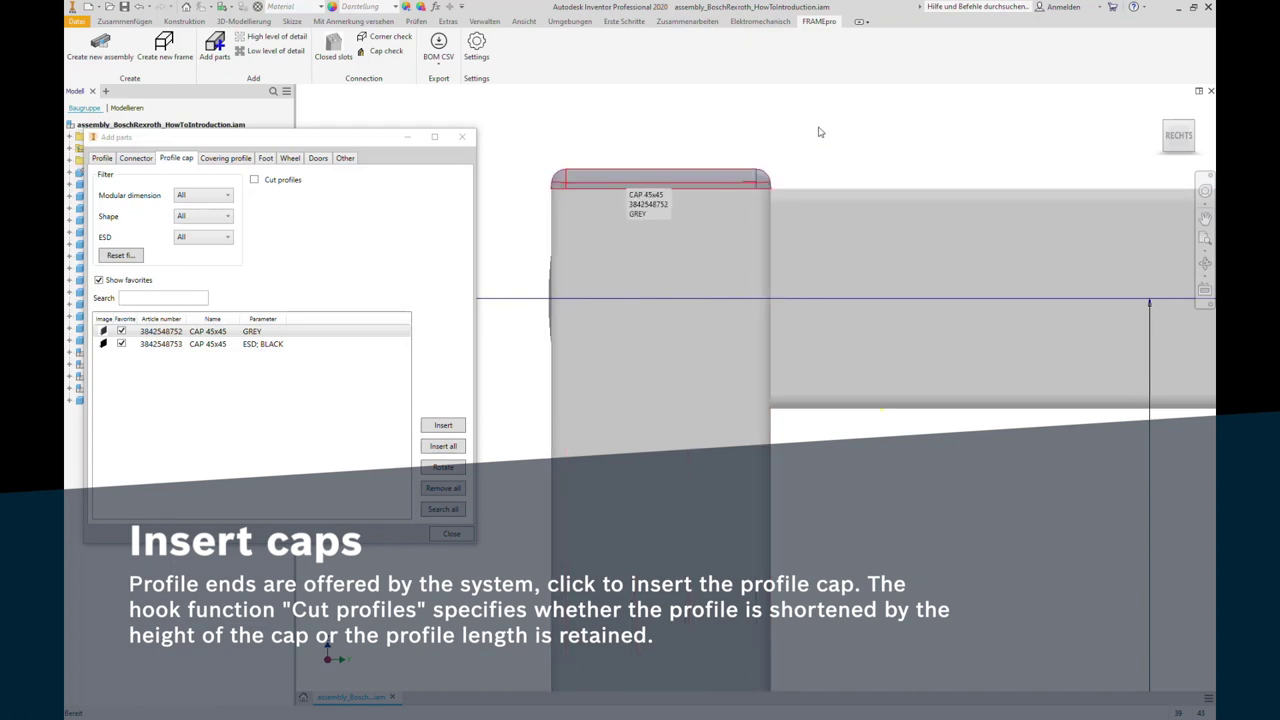
click(1160, 110)
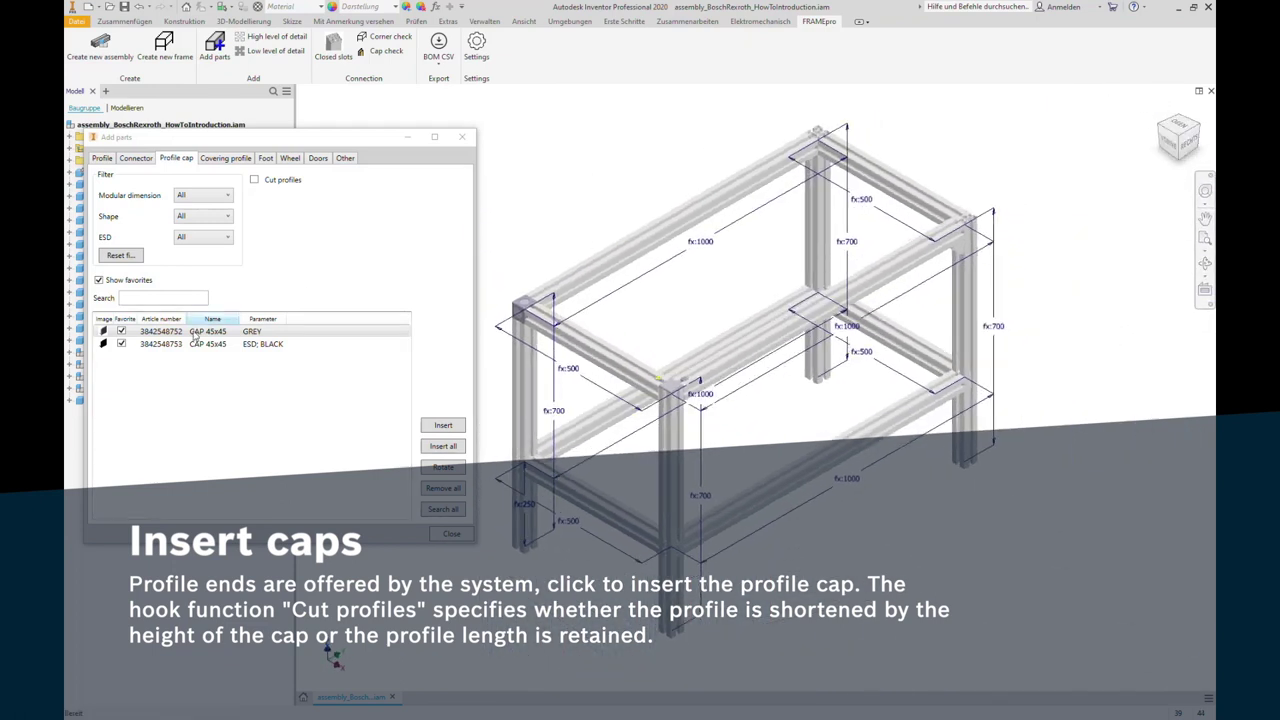
Step: Place a black ESD CAP 45x45 on the top end of a corner post
click(182, 344)
click(182, 346)
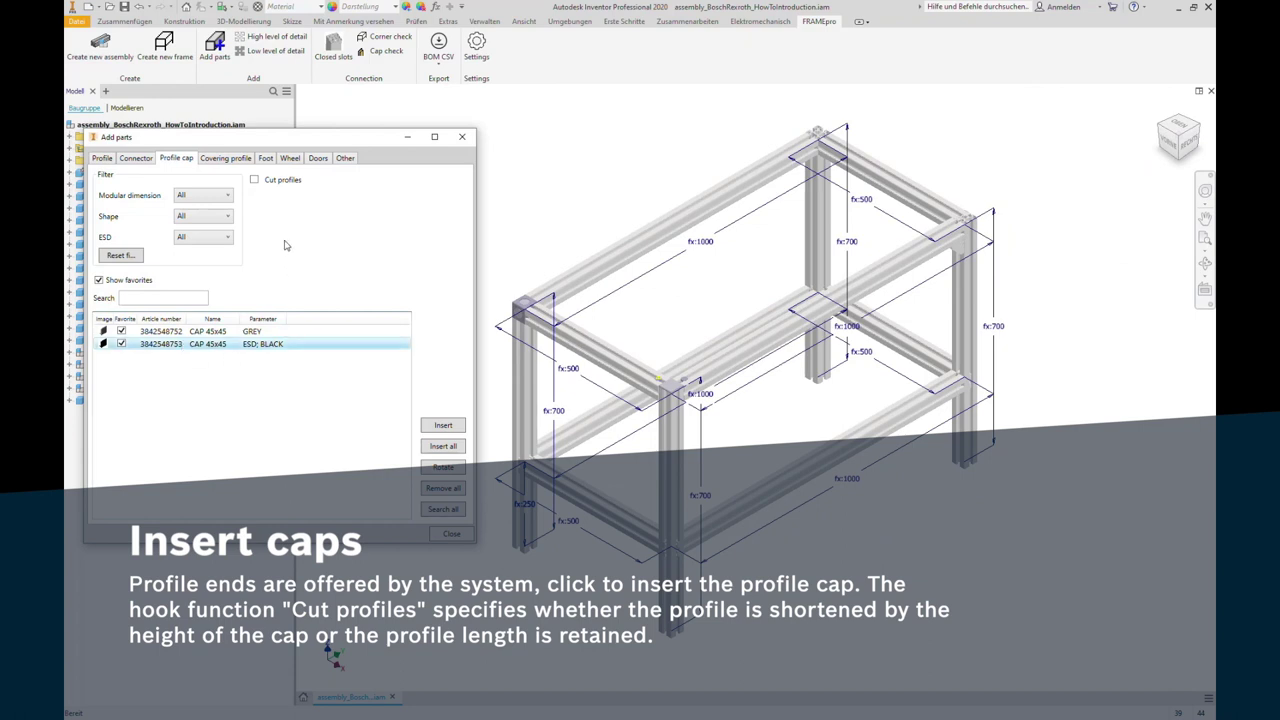
click(255, 181)
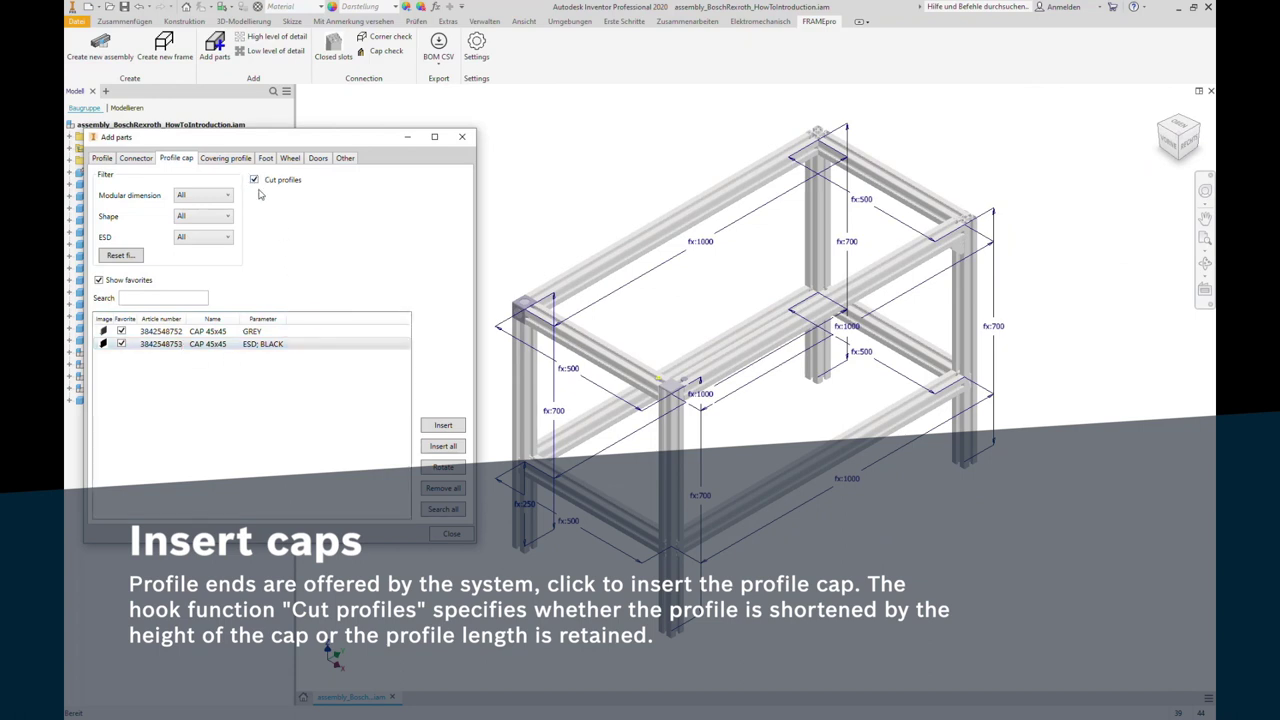
click(443, 425)
click(822, 138)
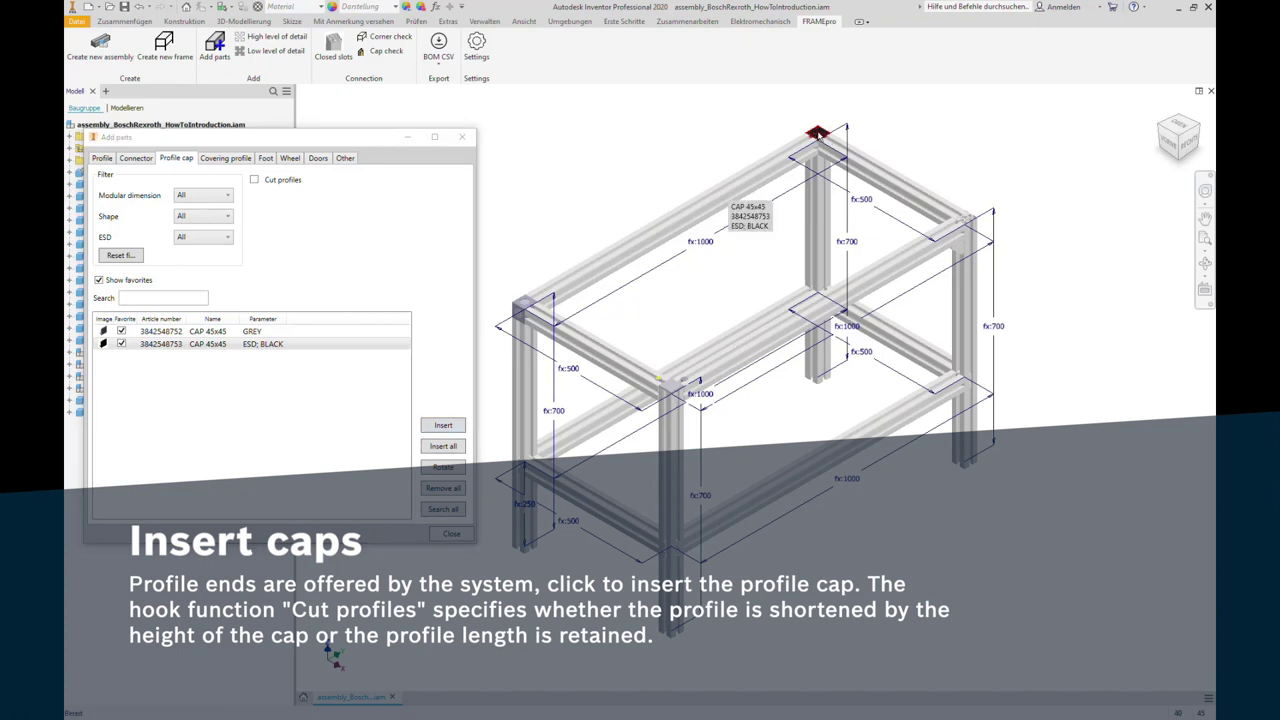
Step: Inspect the cap from the left side view, then return to the isometric overview
mouse_move(573, 229)
shift+middle_down()
mouse_move(663, 188)
mouse_move(810, 188)
shift+middle_up()
click(1178, 146)
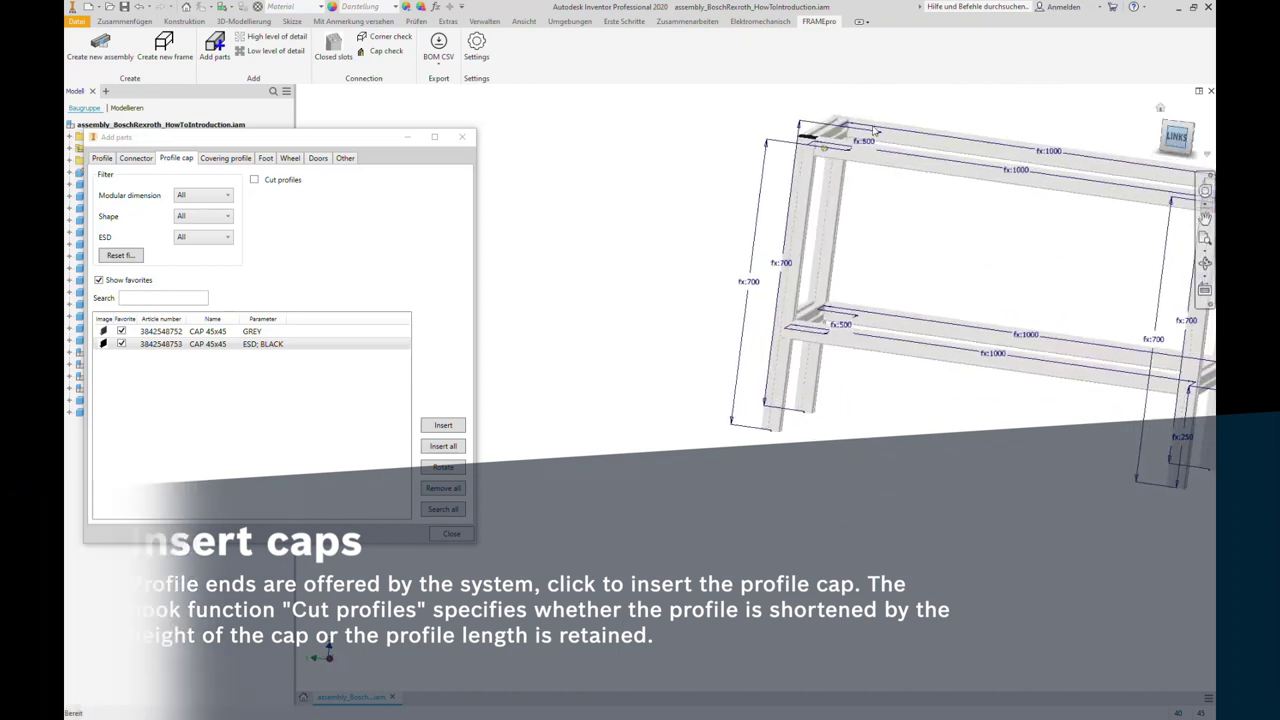
scroll(564, 326, up, 5)
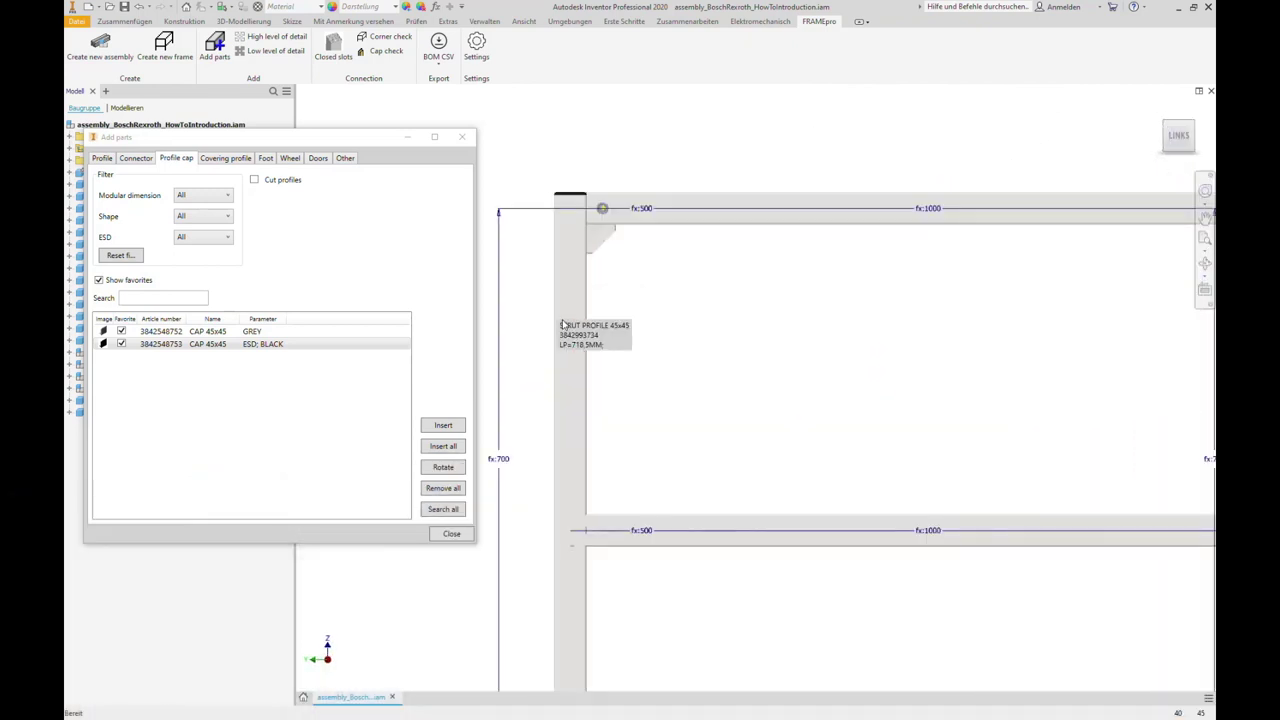
scroll(544, 195, up, 3)
scroll(544, 196, up, 2)
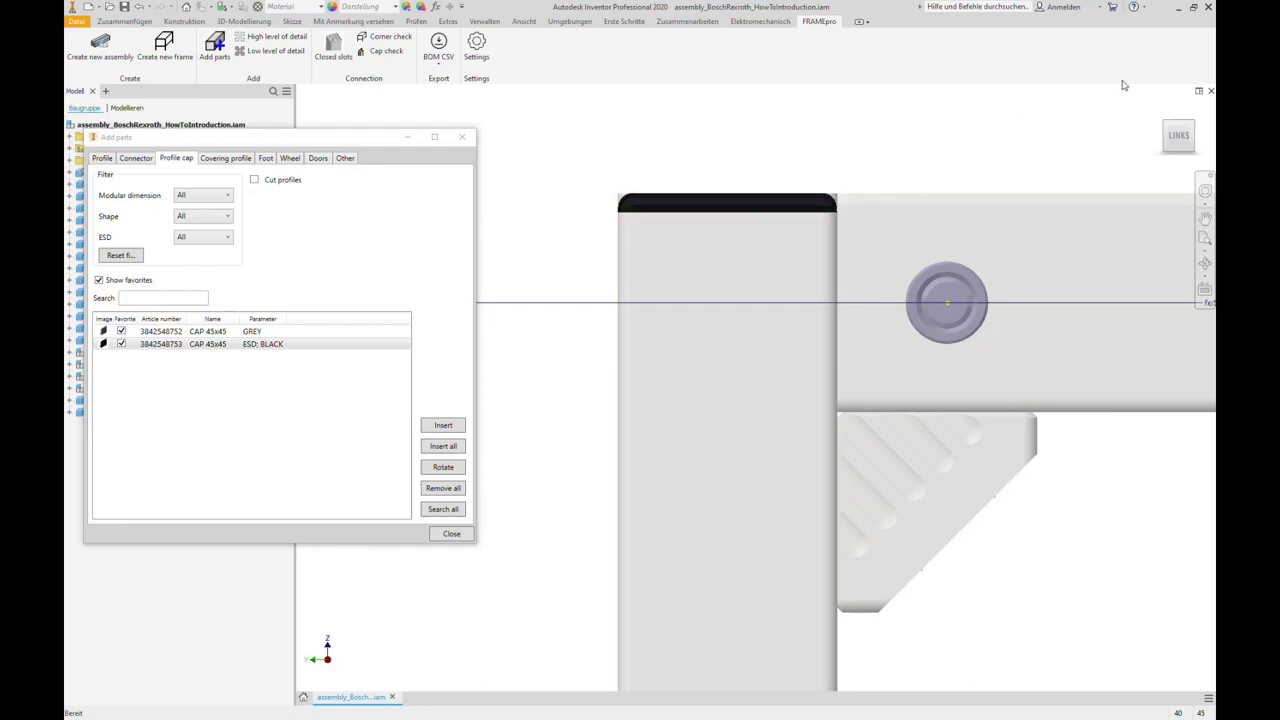
click(1161, 110)
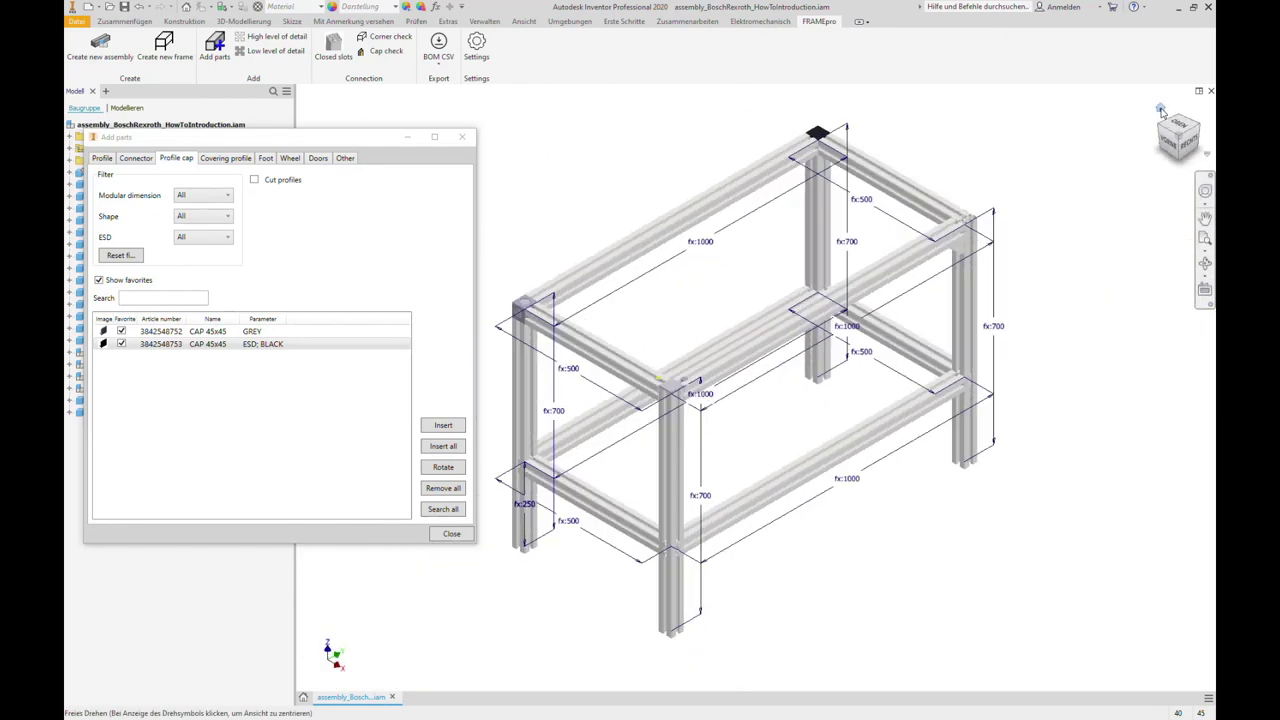
Step: Review the cover profile filters for slot size, colour, material and ESD, leaving them at All
click(231, 160)
click(239, 188)
click(239, 188)
click(236, 207)
click(236, 207)
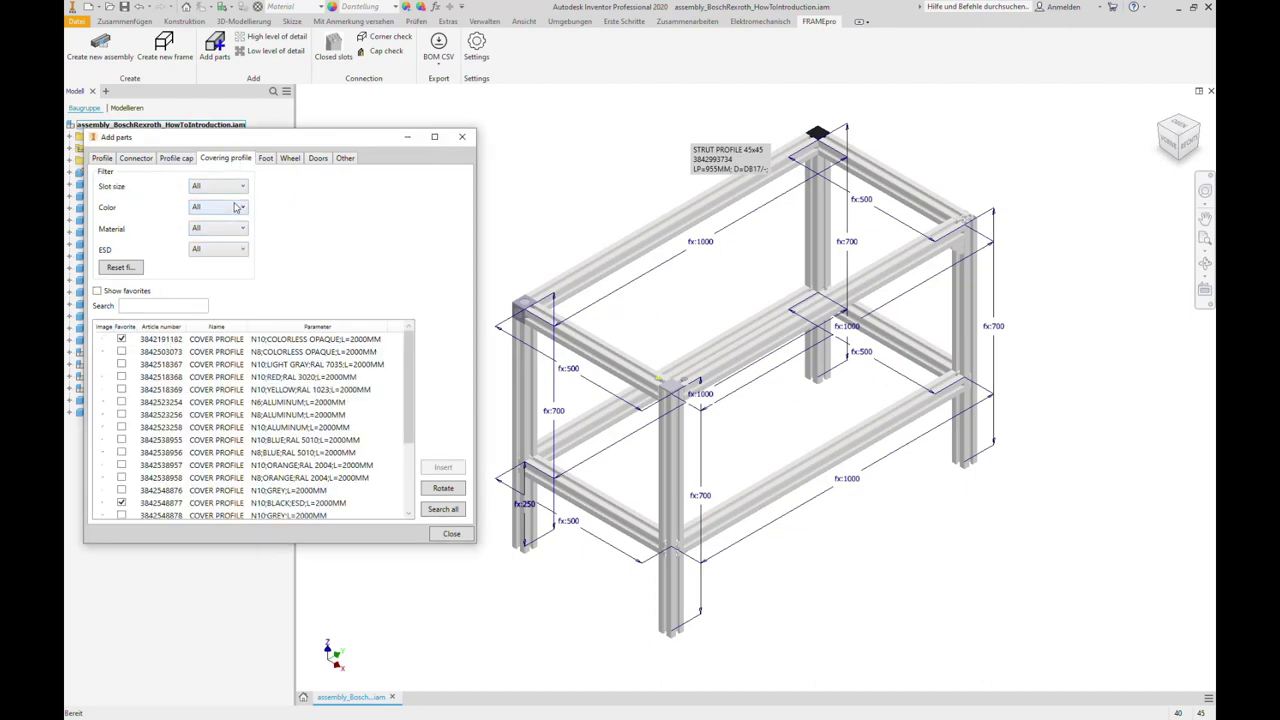
click(233, 234)
click(233, 234)
click(231, 251)
click(231, 251)
Step: Insert the favourite colorless opaque N10 cover profile into a slot of the 1000 mm beam
click(145, 293)
click(160, 339)
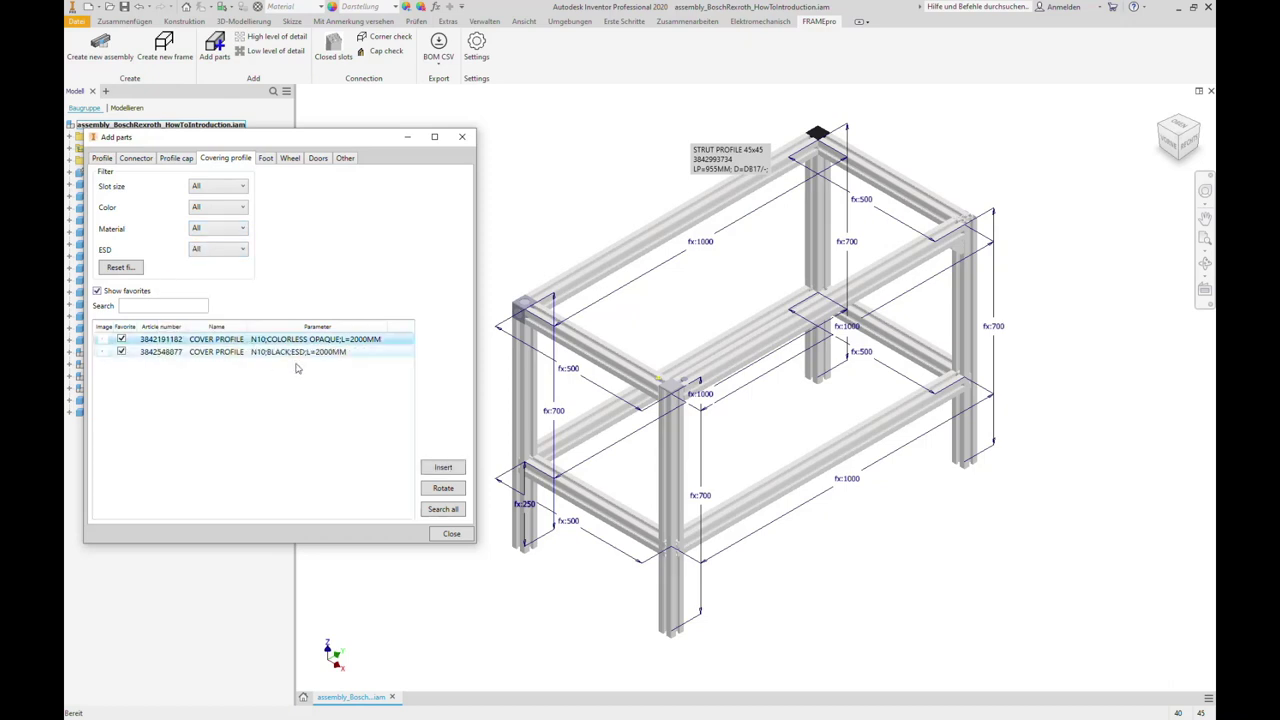
click(443, 467)
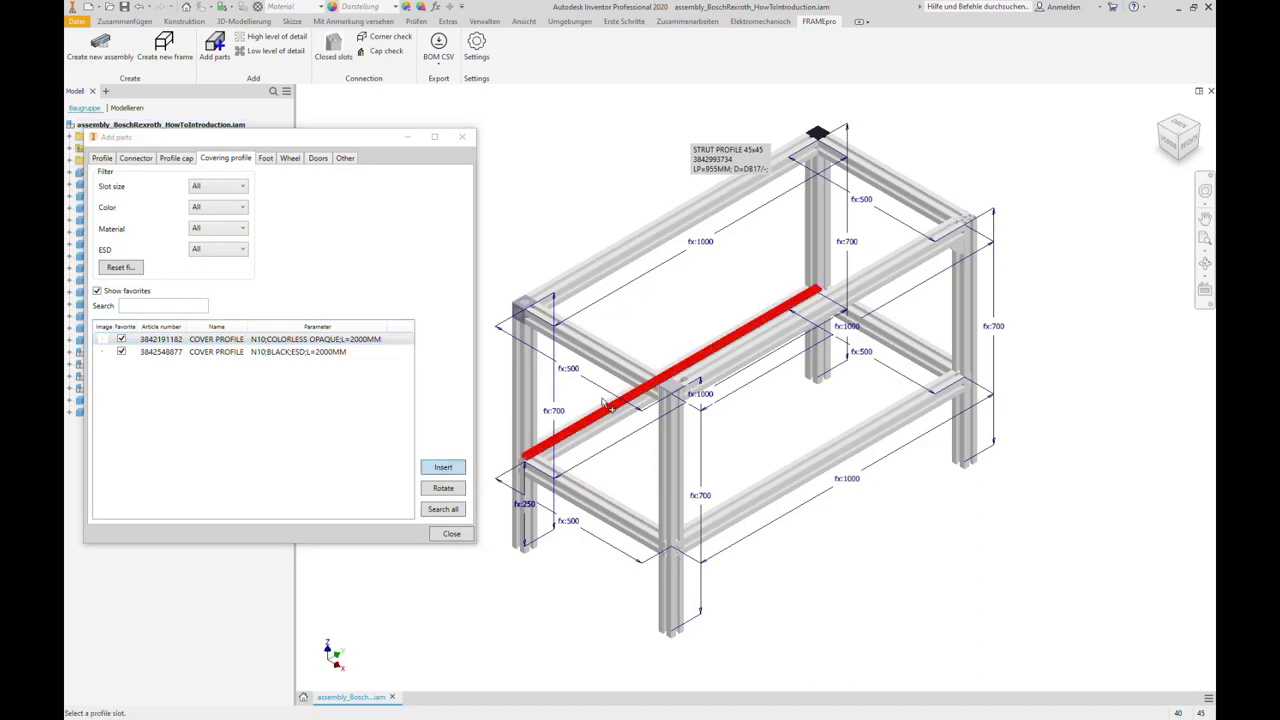
scroll(630, 375, up, 3)
scroll(630, 375, up, 2)
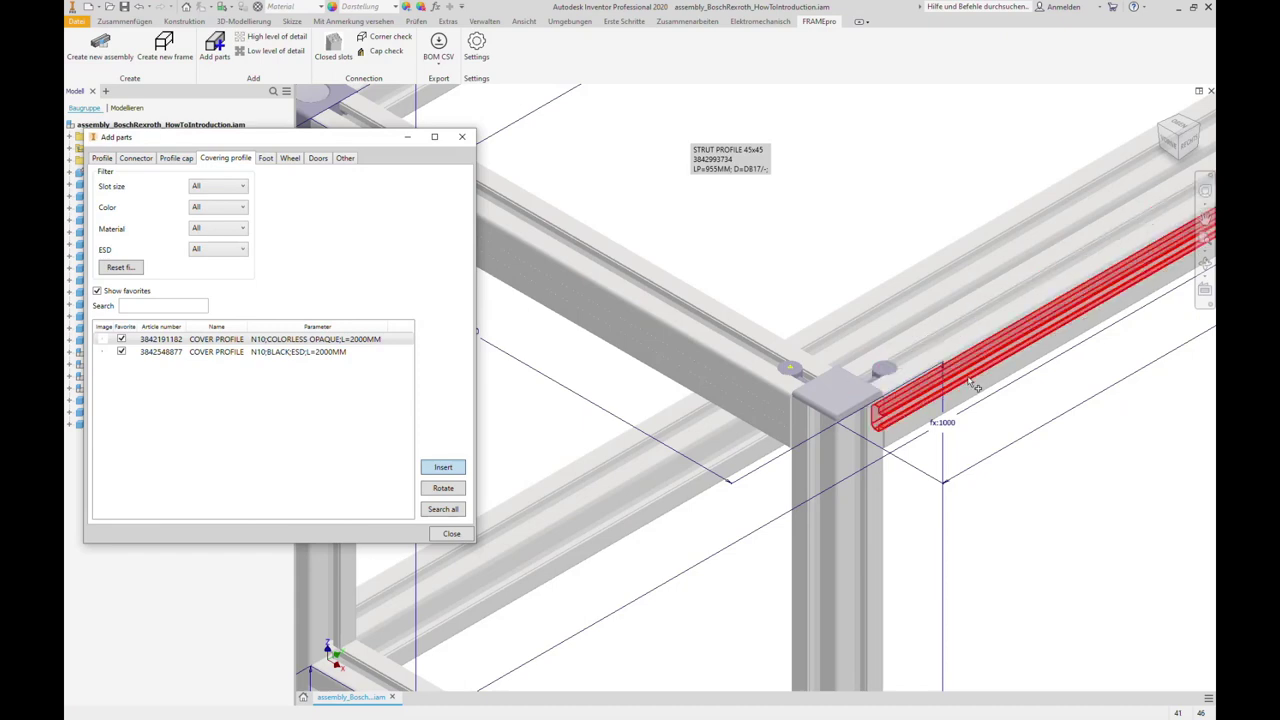
mouse_move(900, 363)
shift+middle_down()
mouse_move(907, 374)
mouse_move(929, 343)
mouse_move(909, 357)
shift+middle_up()
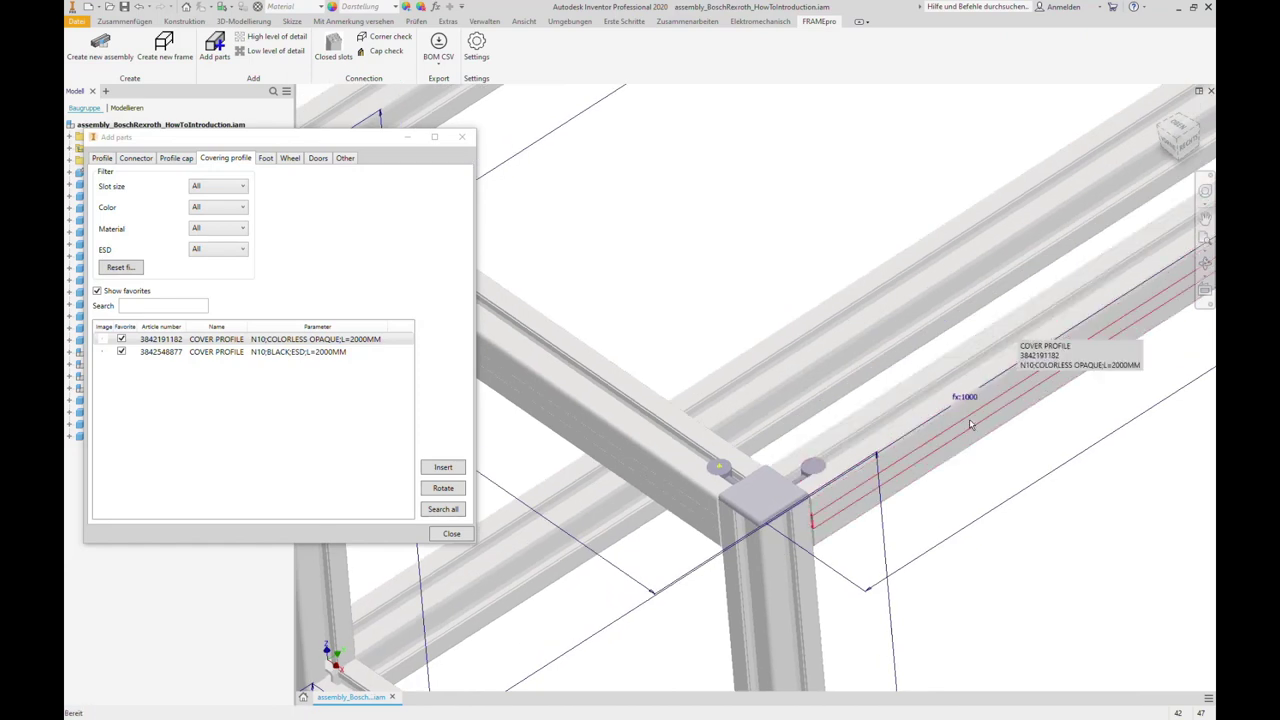
shift+middle_drag(955, 405, 957, 404)
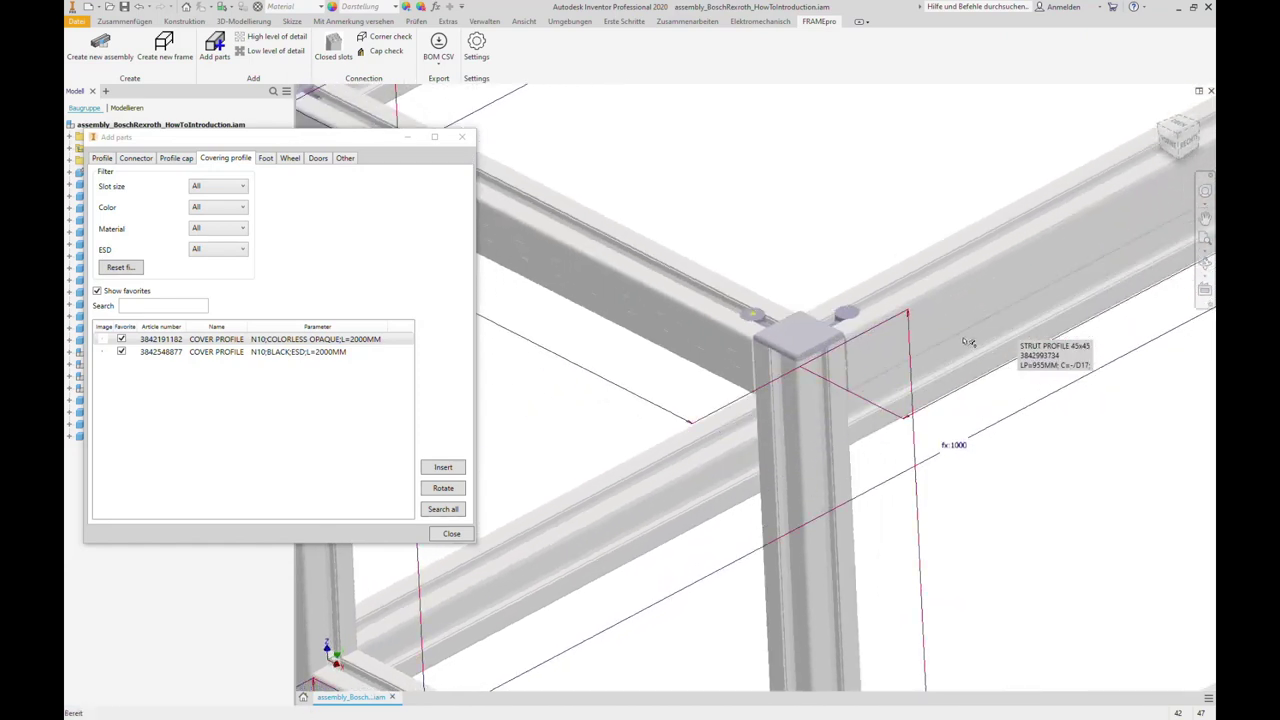
mouse_move(891, 346)
shift+middle_down()
mouse_move(880, 275)
mouse_move(622, 230)
shift+middle_up()
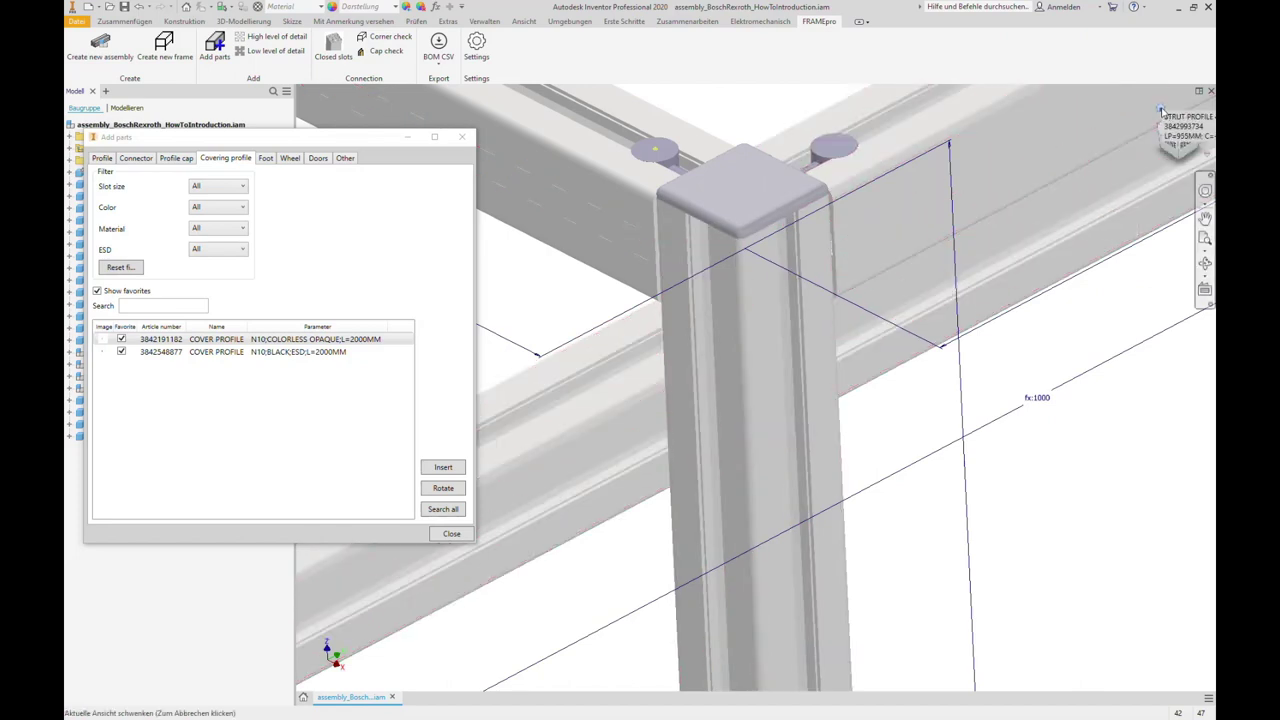
click(1160, 108)
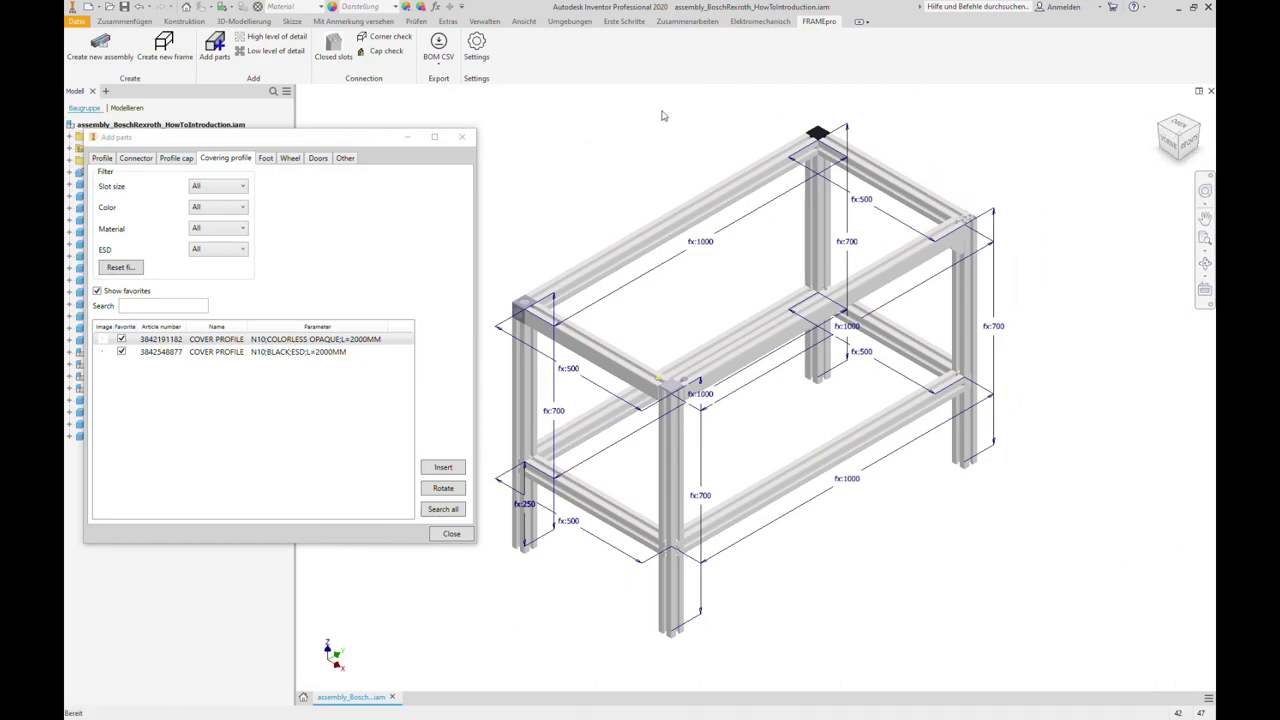
click(265, 159)
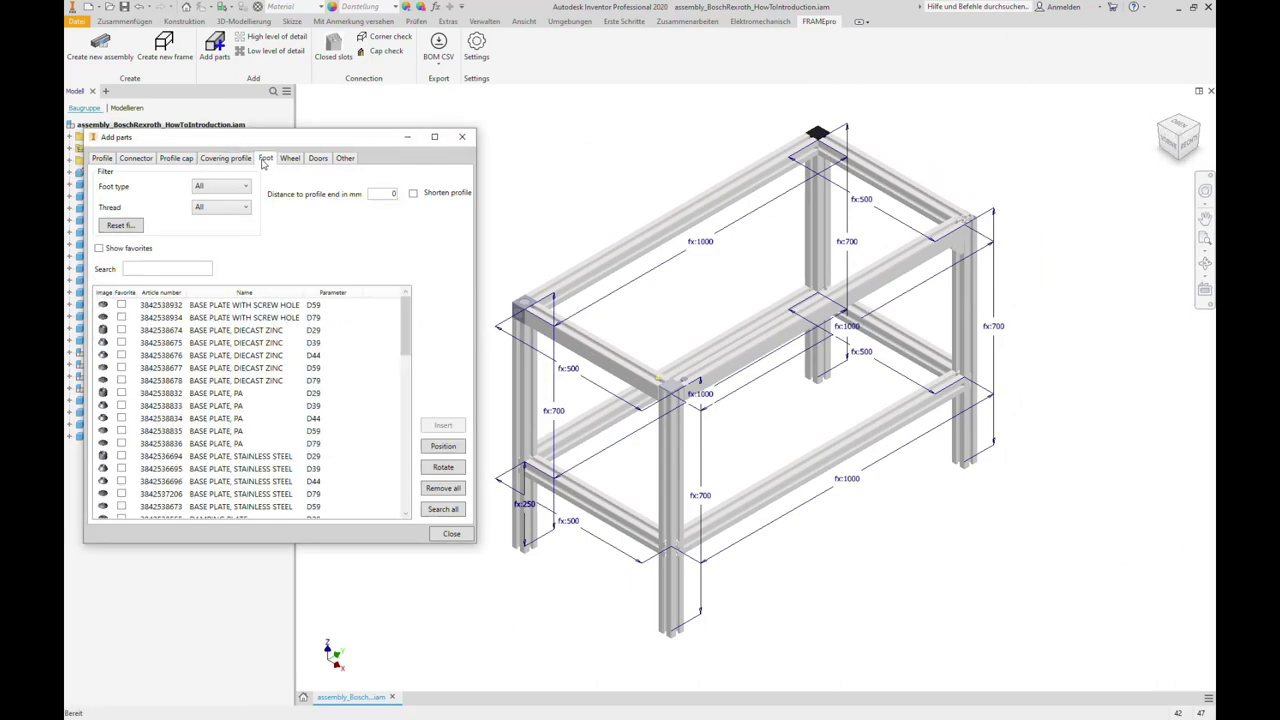
Step: Set the foot distance from the profile end to 50 mm and select the favourite HINGED FOOT
double_click(384, 195)
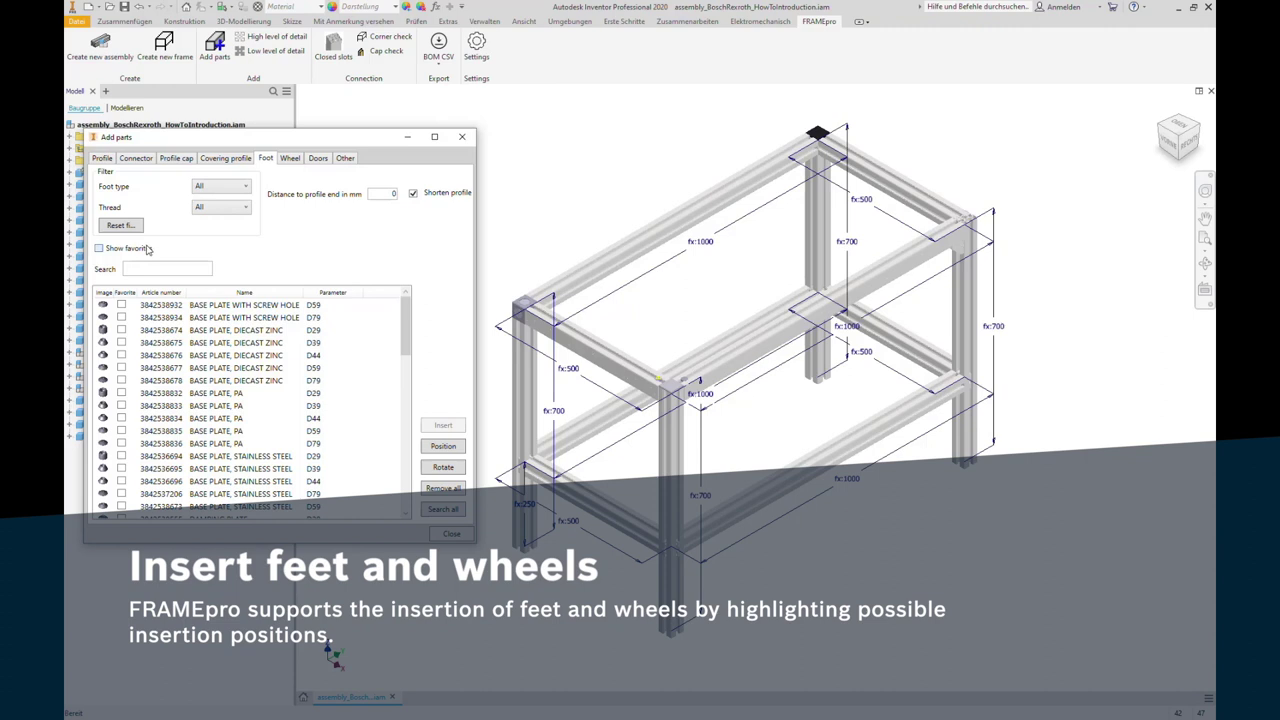
click(99, 248)
click(238, 305)
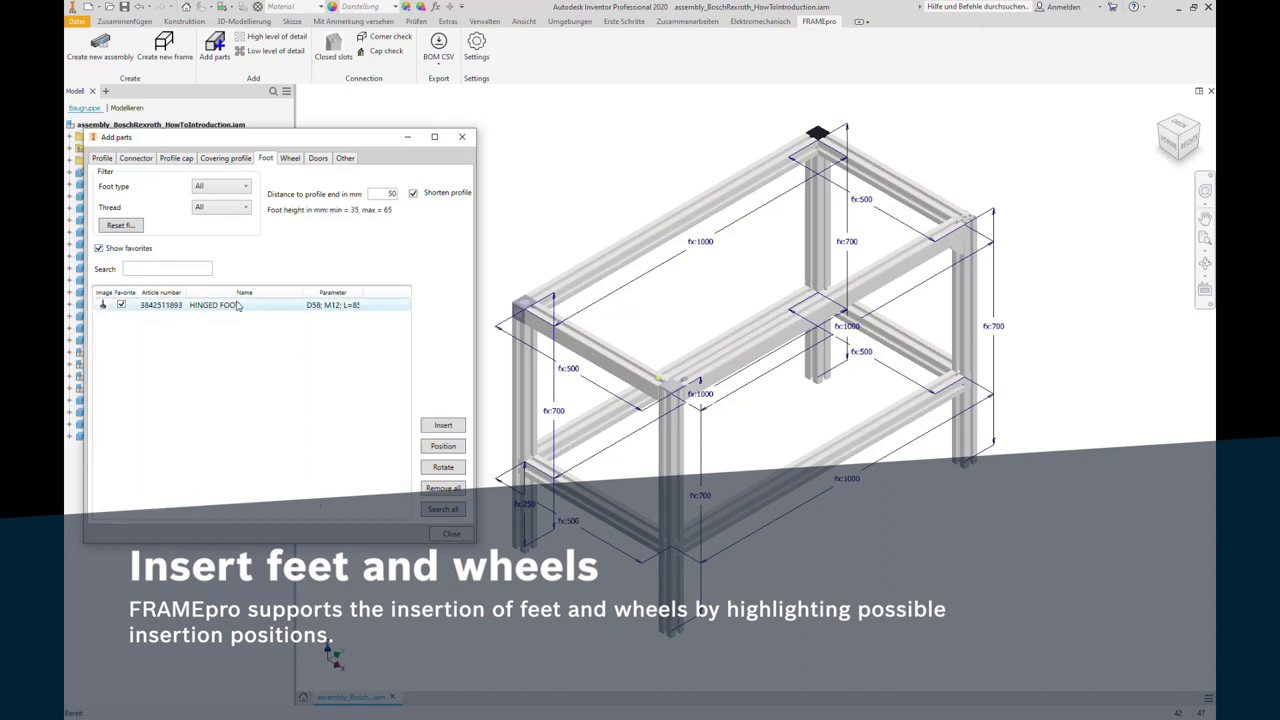
click(459, 425)
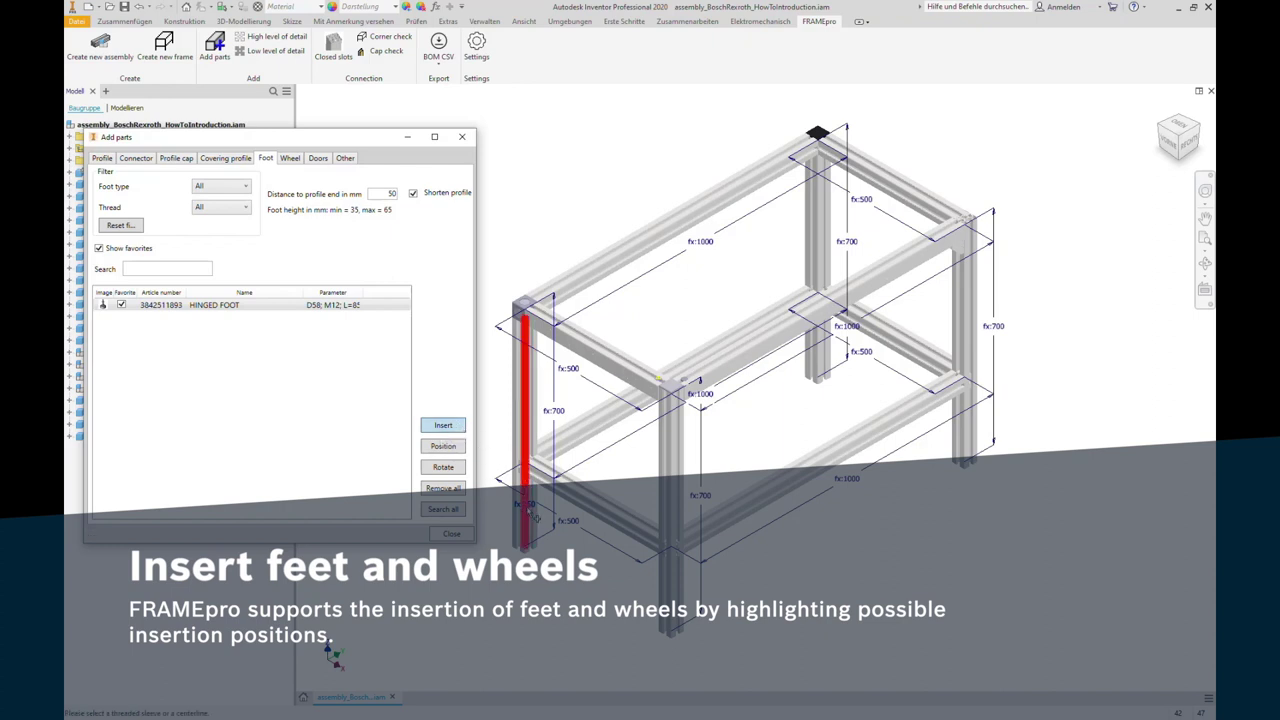
Step: Place a hinged foot under the first front leg and inspect it up close
click(672, 612)
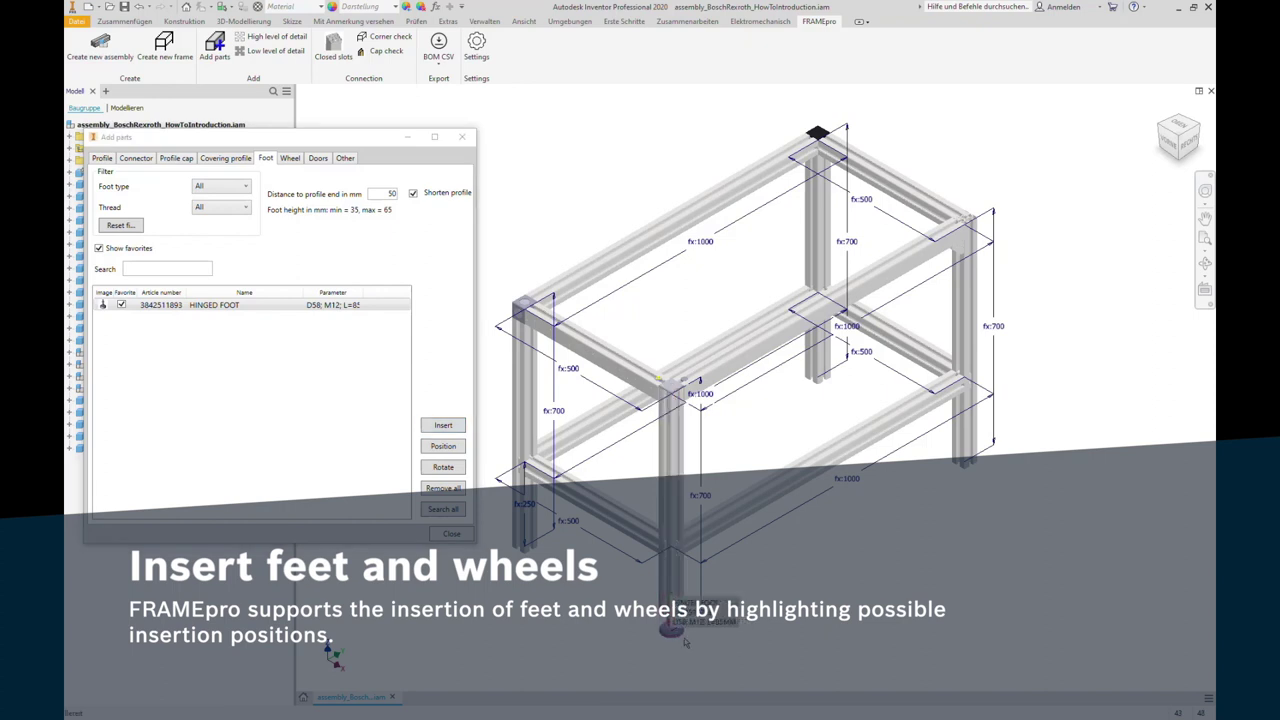
scroll(688, 630, down, 5)
scroll(665, 627, up, 10)
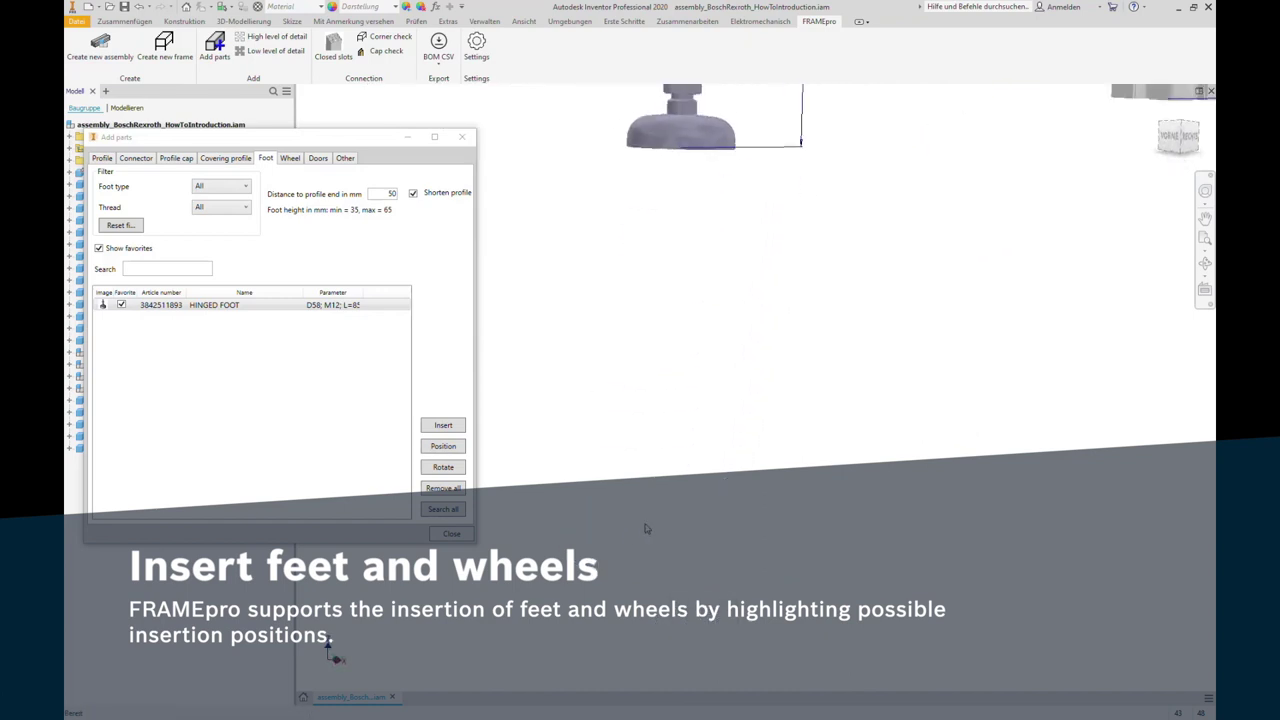
scroll(655, 522, down, 3)
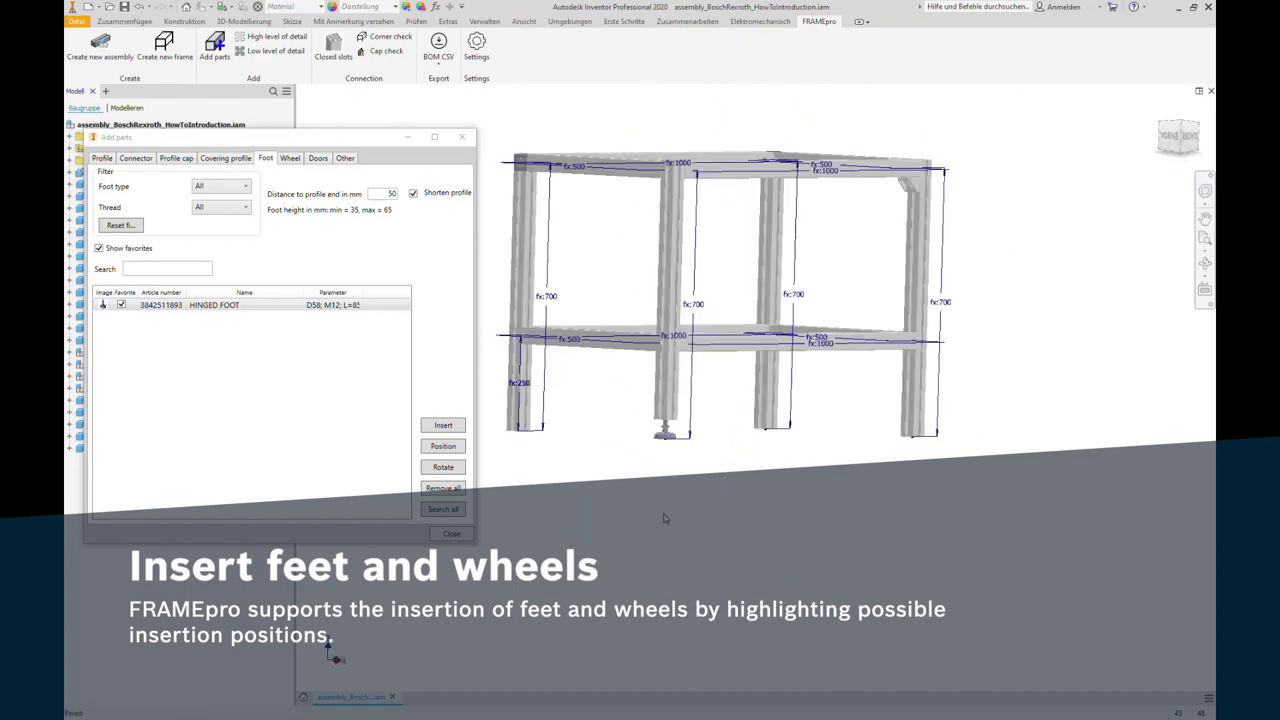
scroll(668, 521, down, 2)
mouse_move(659, 528)
shift+middle_down()
mouse_move(665, 455)
mouse_move(668, 501)
shift+middle_up()
scroll(668, 501, up, 3)
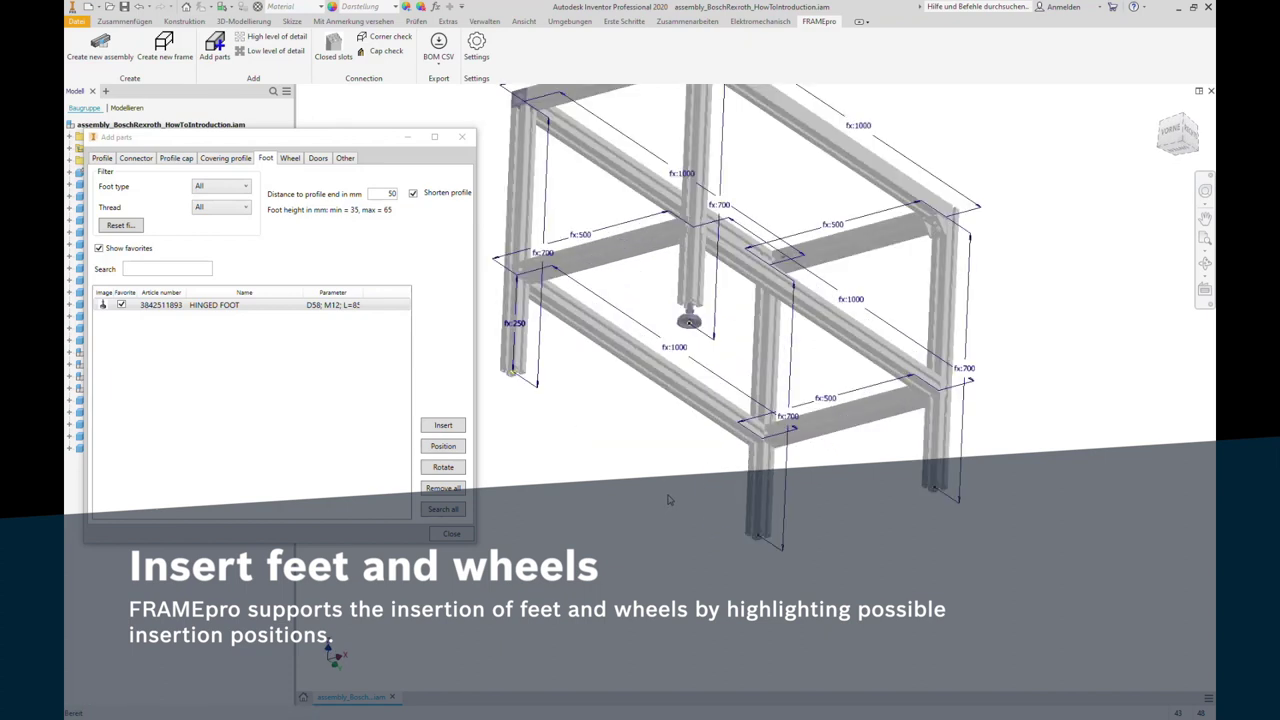
scroll(668, 501, up, 3)
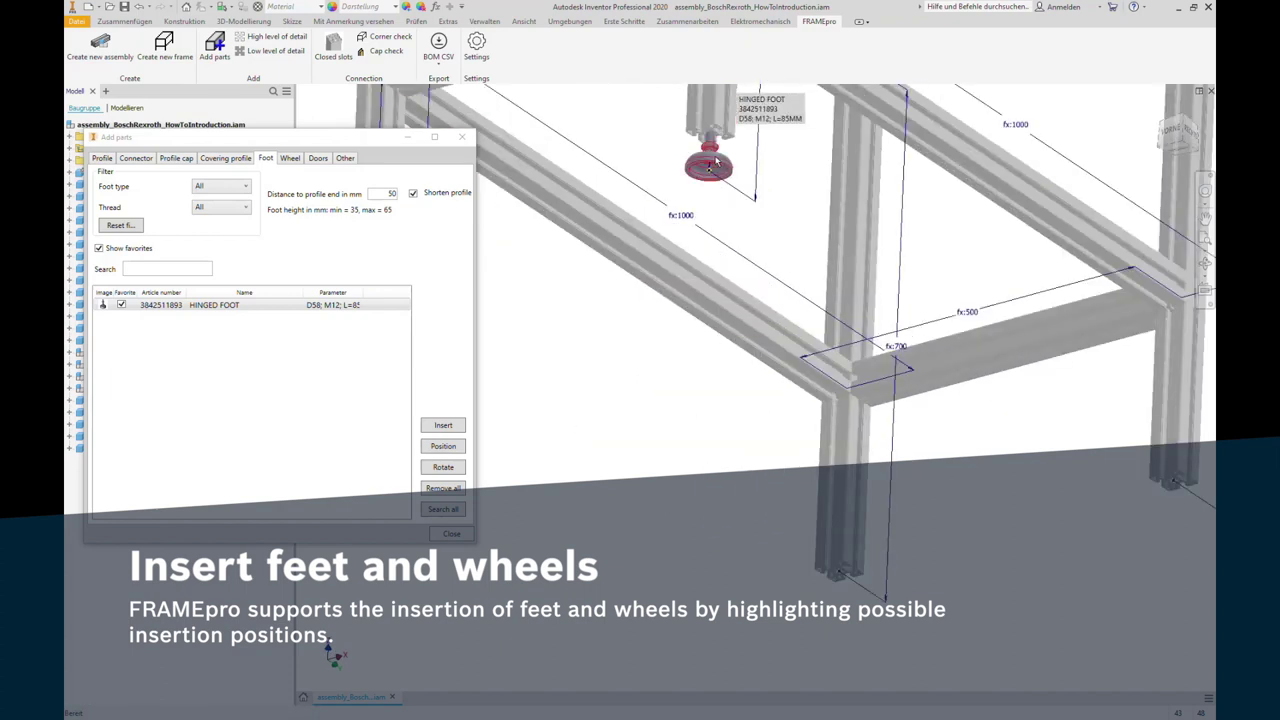
scroll(712, 165, up, 3)
scroll(720, 145, up, 3)
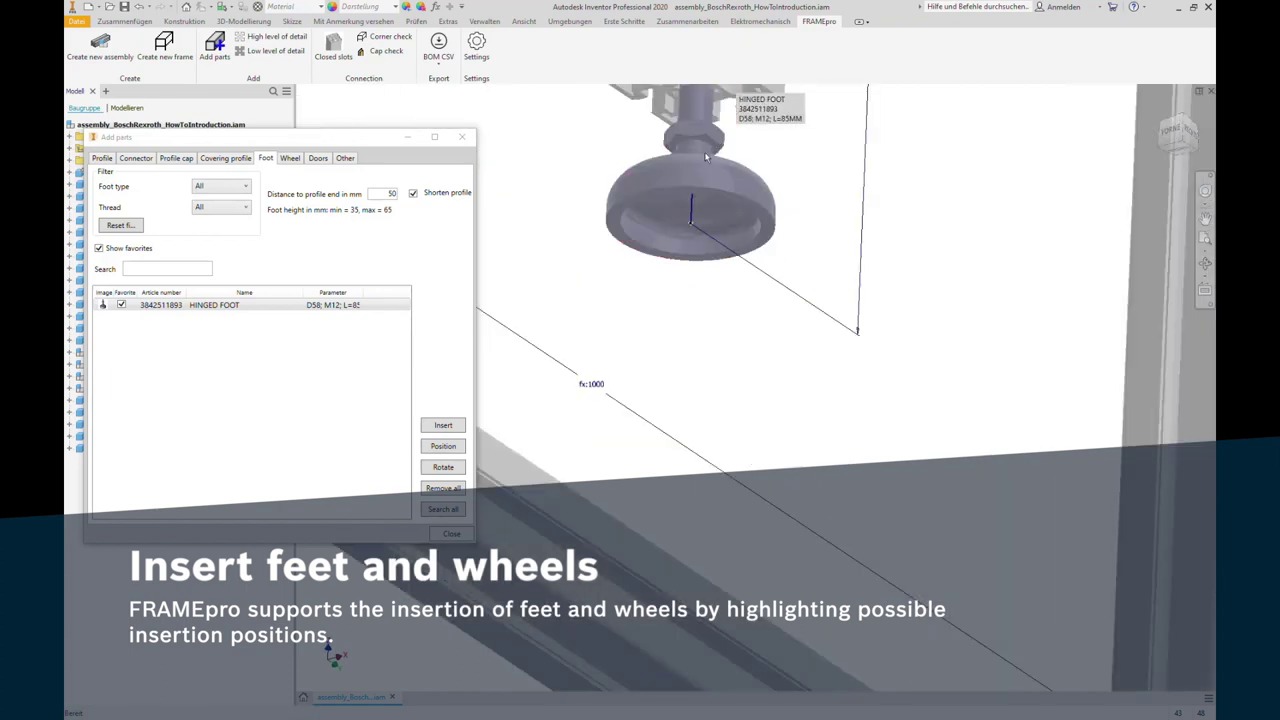
middle_drag(705, 157, 702, 310)
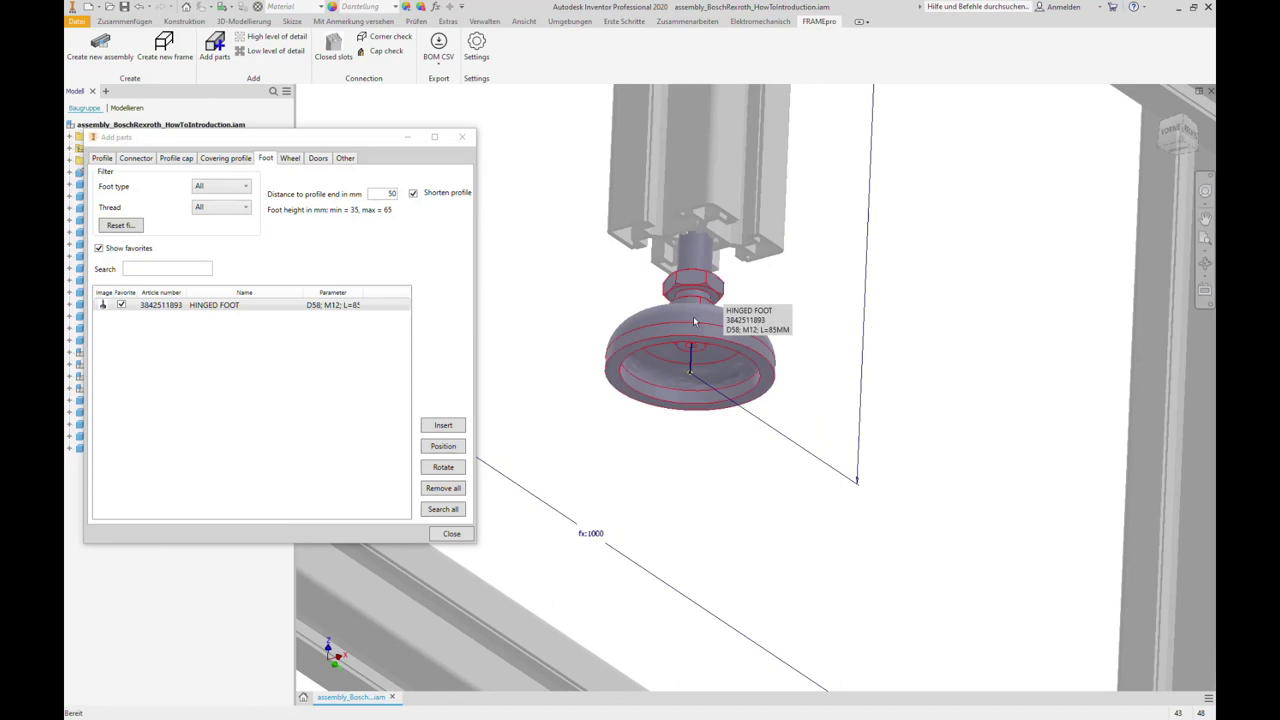
click(1160, 108)
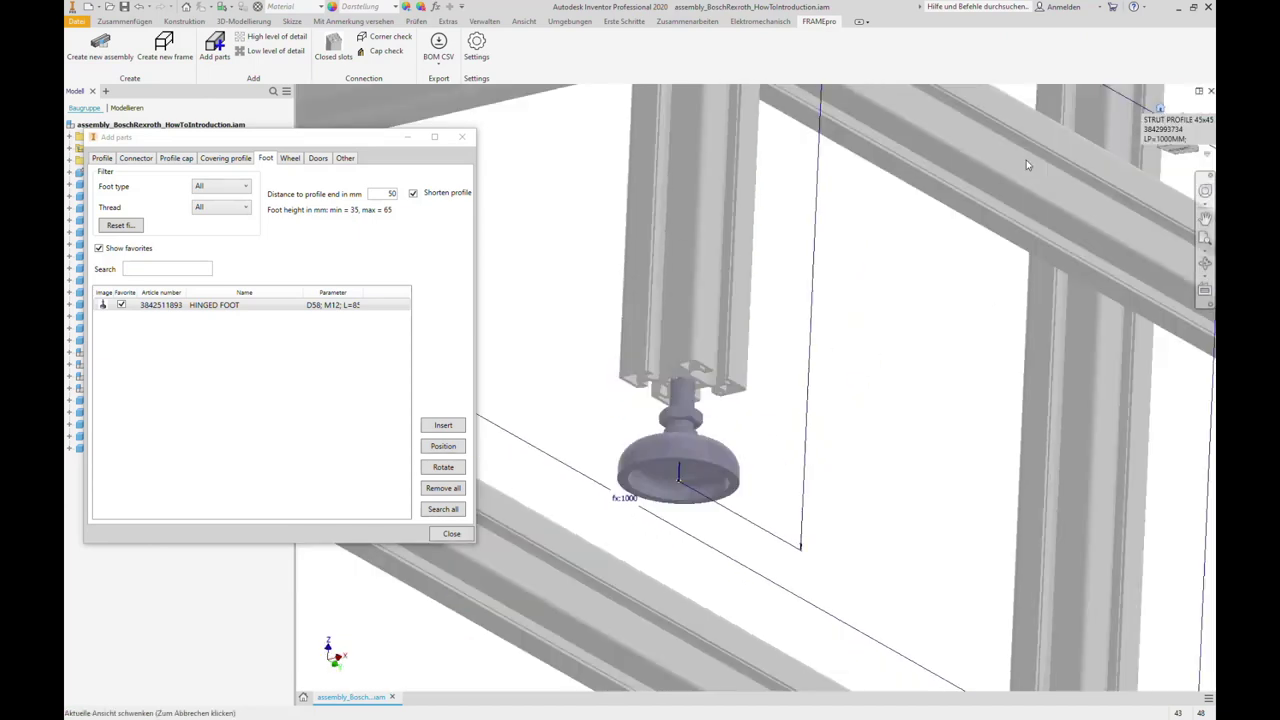
Step: Place a second hinged foot under the left front leg
click(229, 305)
click(443, 425)
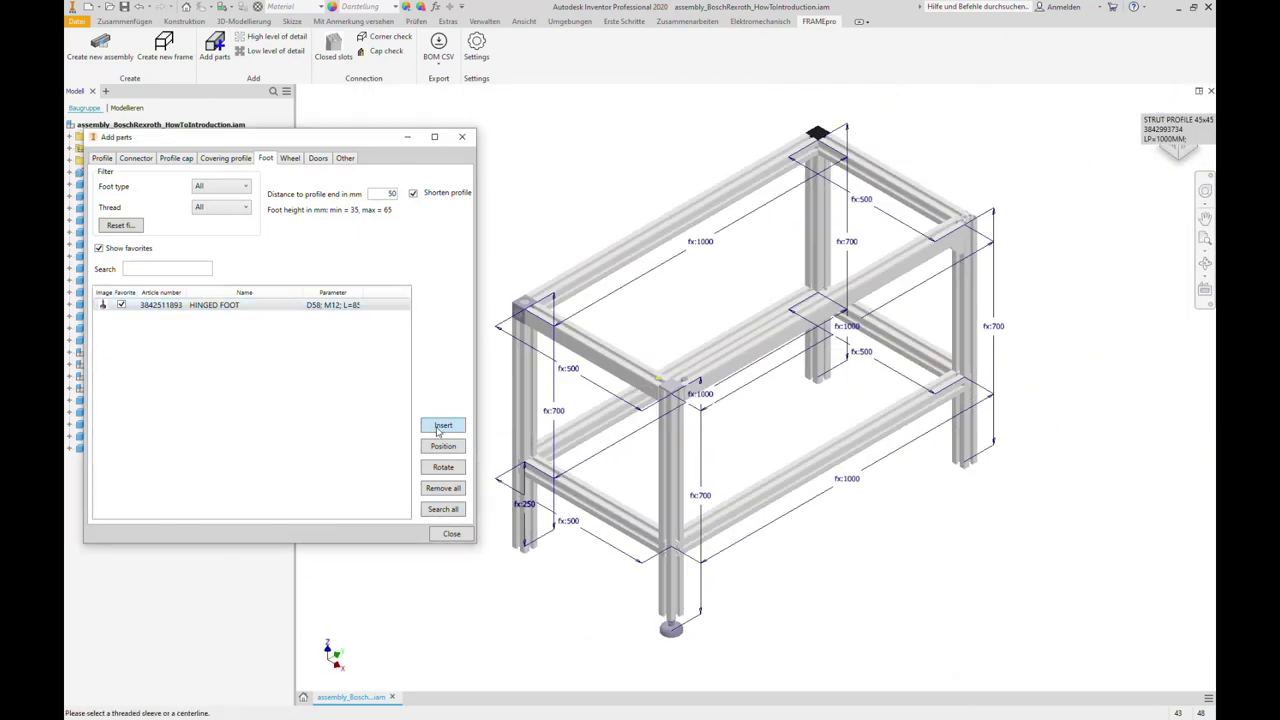
click(524, 520)
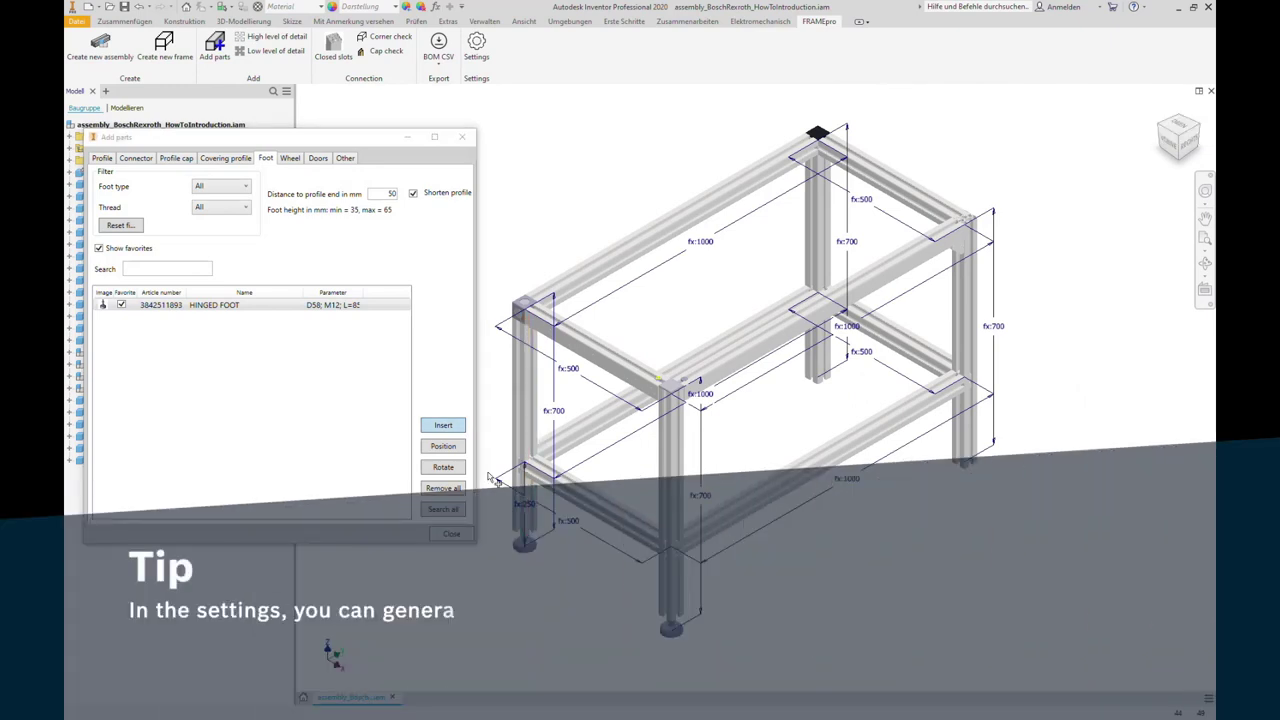
Step: Select the favourite CASTER WHEEL WITH LOCK for centred insertion
click(290, 159)
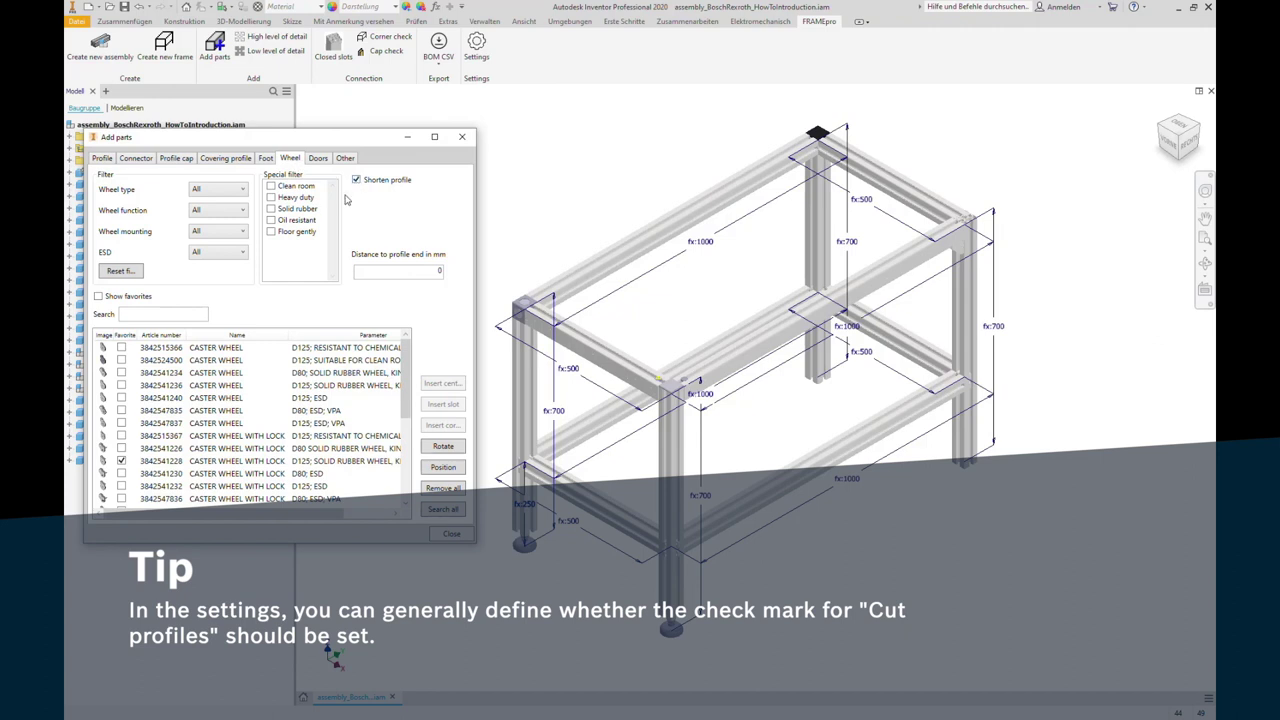
click(99, 296)
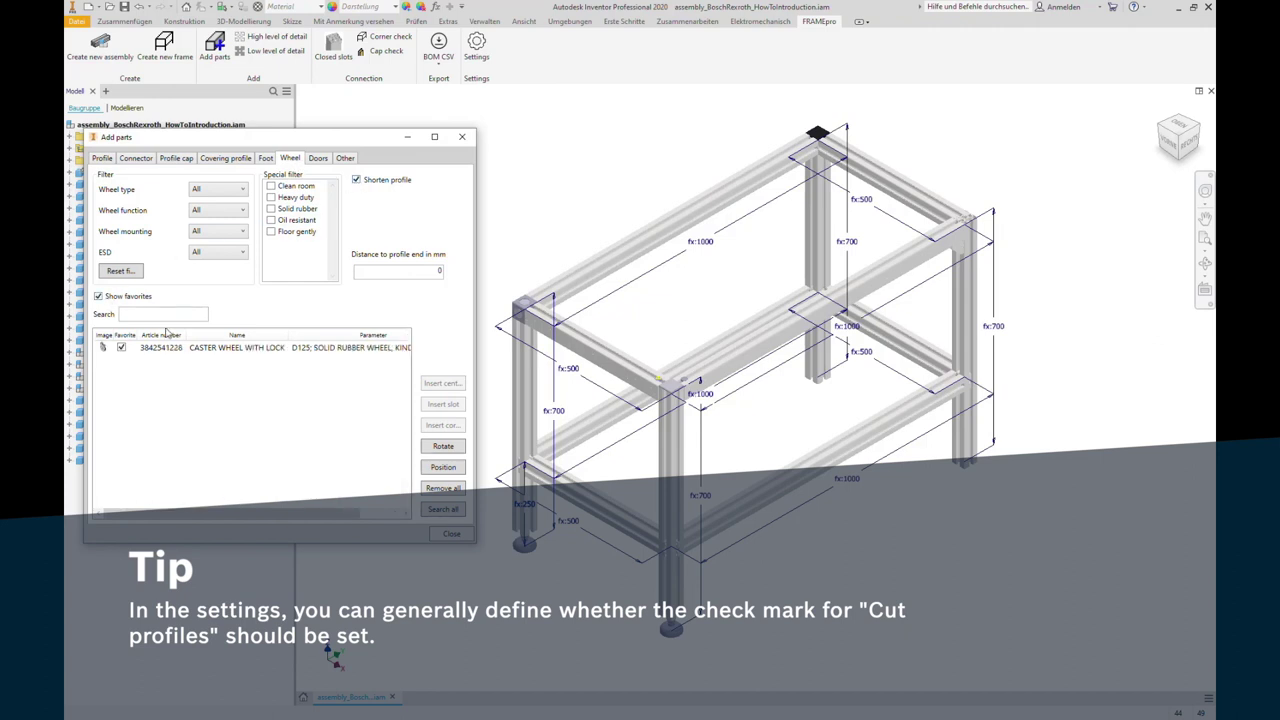
click(330, 349)
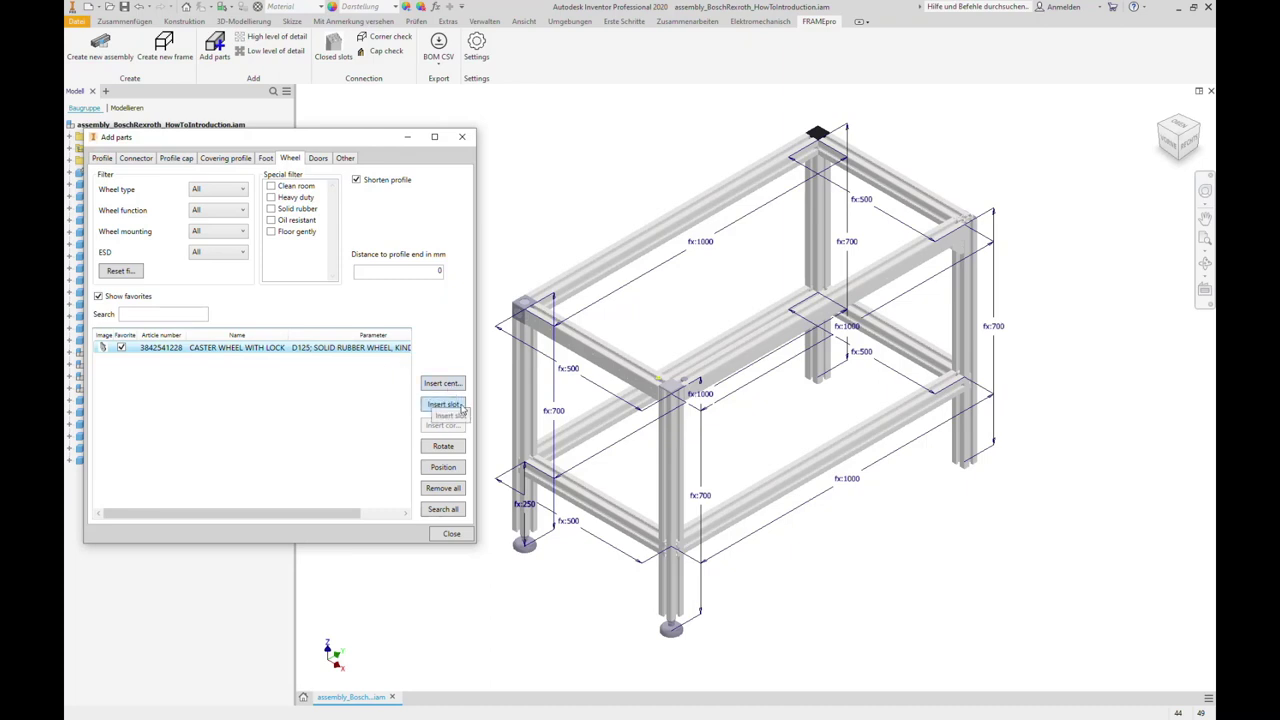
click(455, 386)
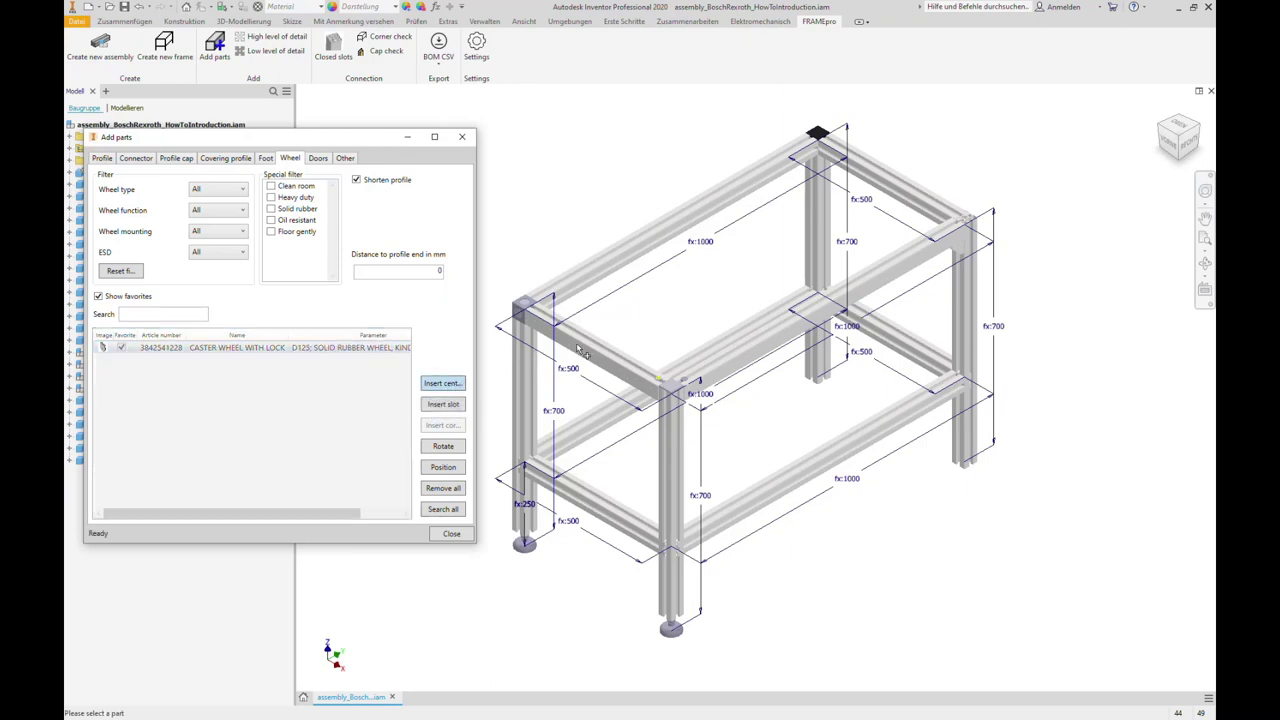
Step: Fit casters under the rear middle and right rear legs, then run the corner connection check
click(820, 368)
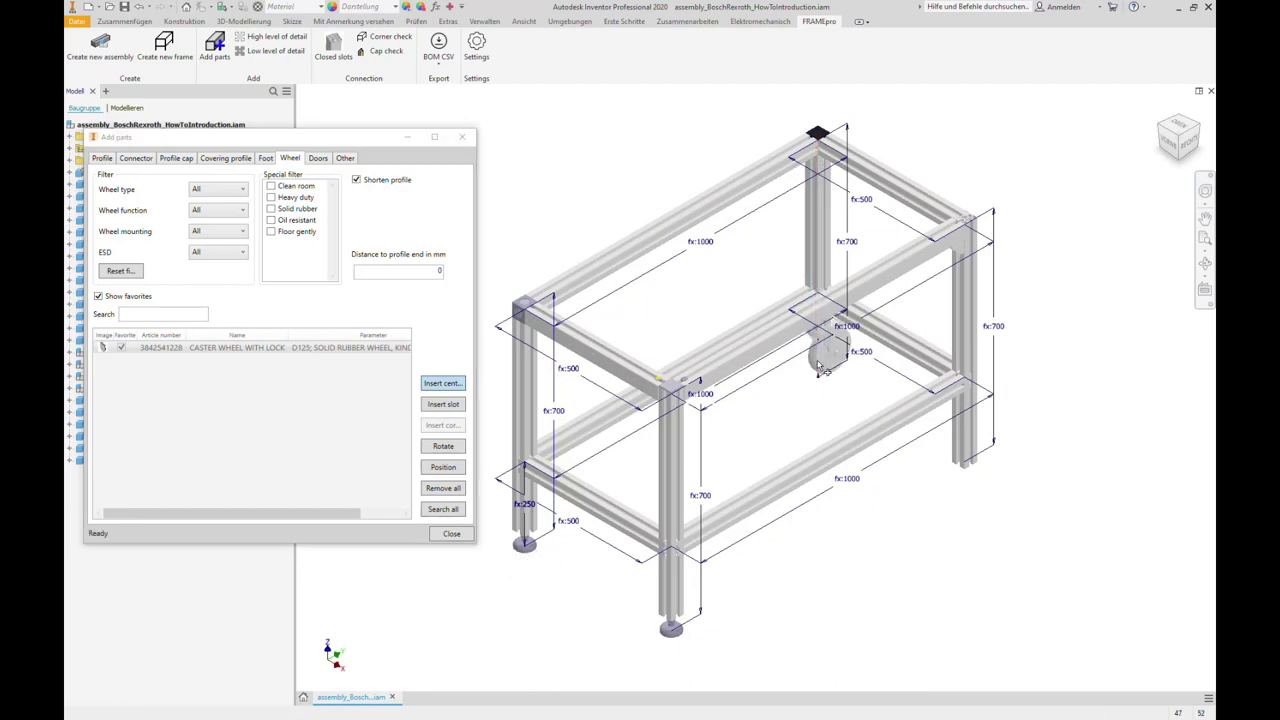
click(970, 447)
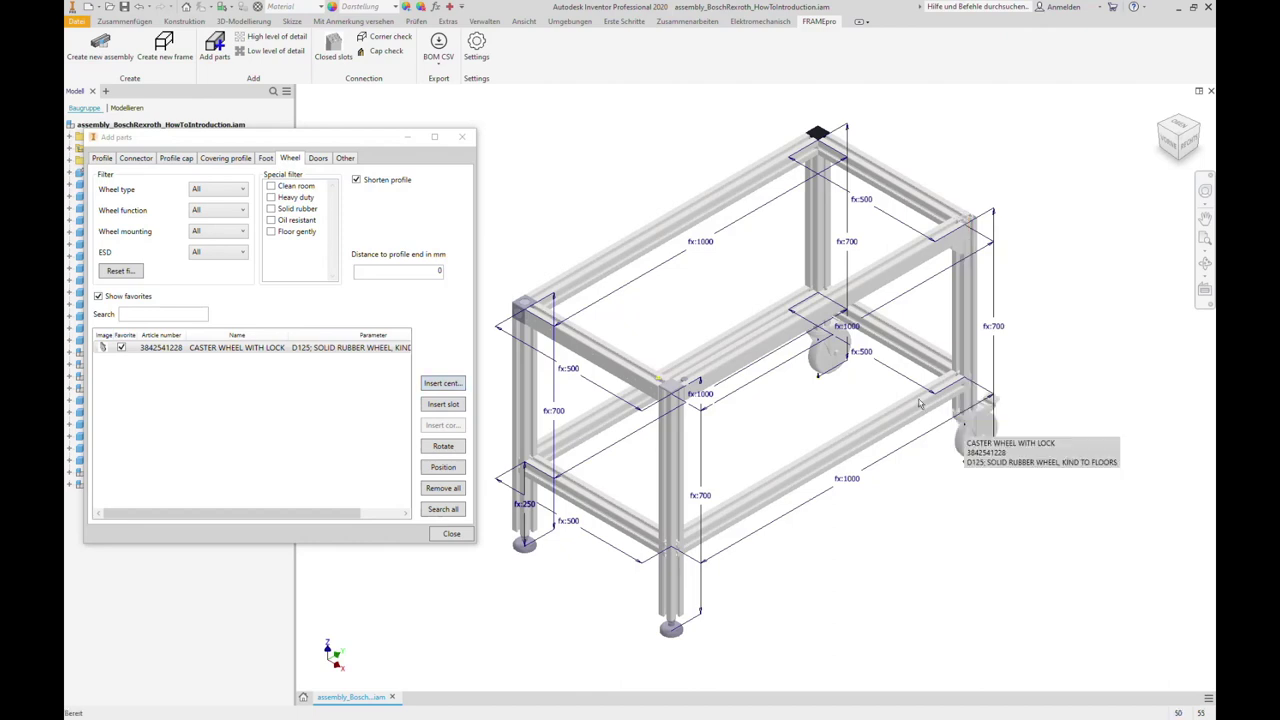
click(464, 136)
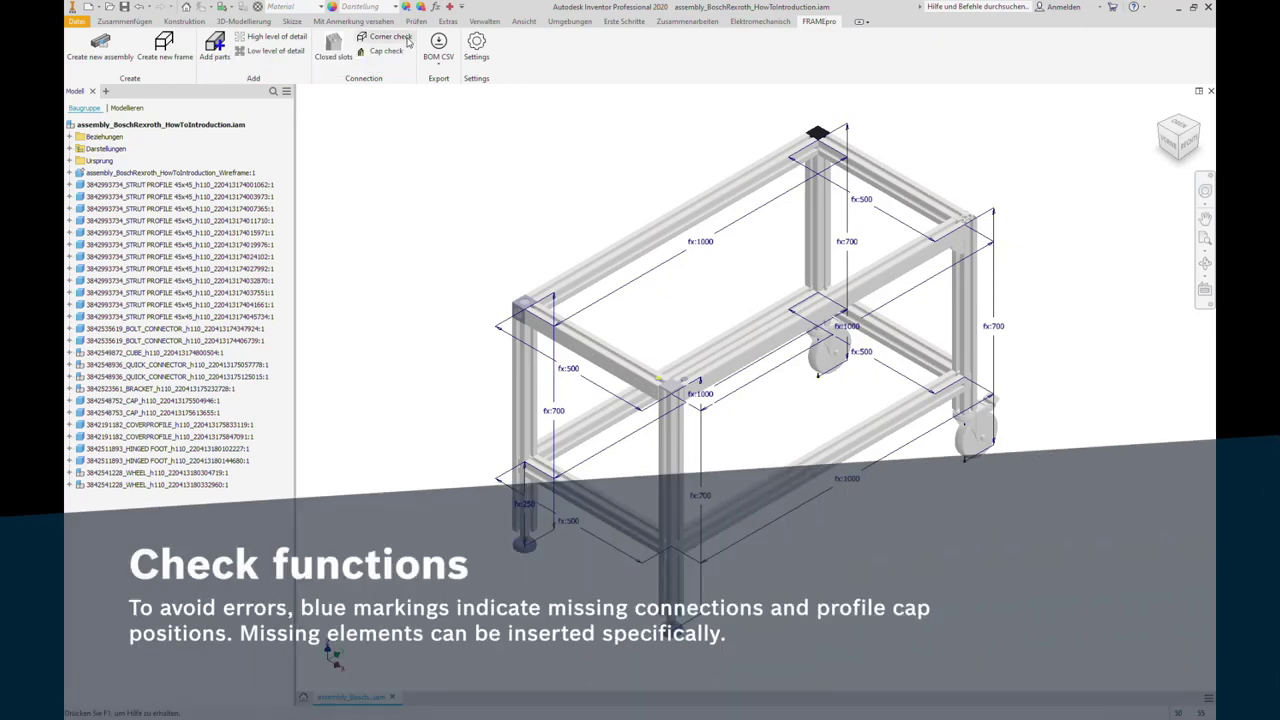
click(390, 38)
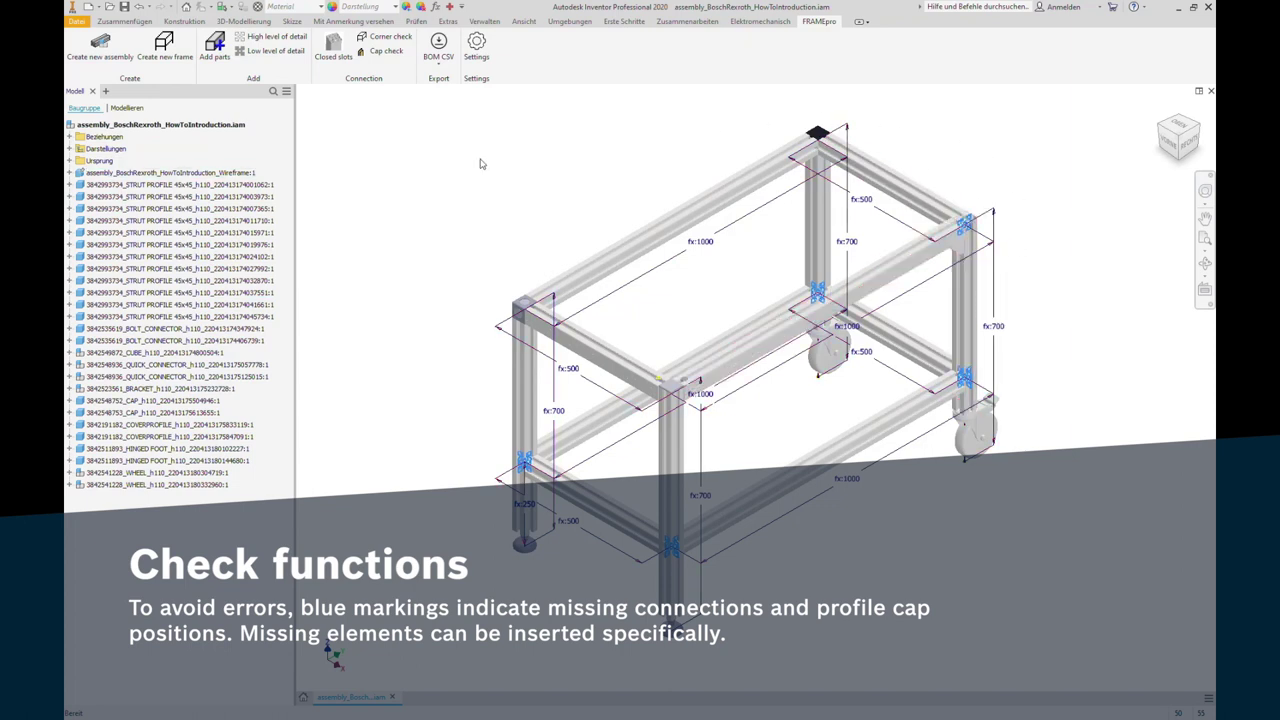
Step: Select the BRACKET 45/45 with fastening set from the connector catalogue
click(212, 52)
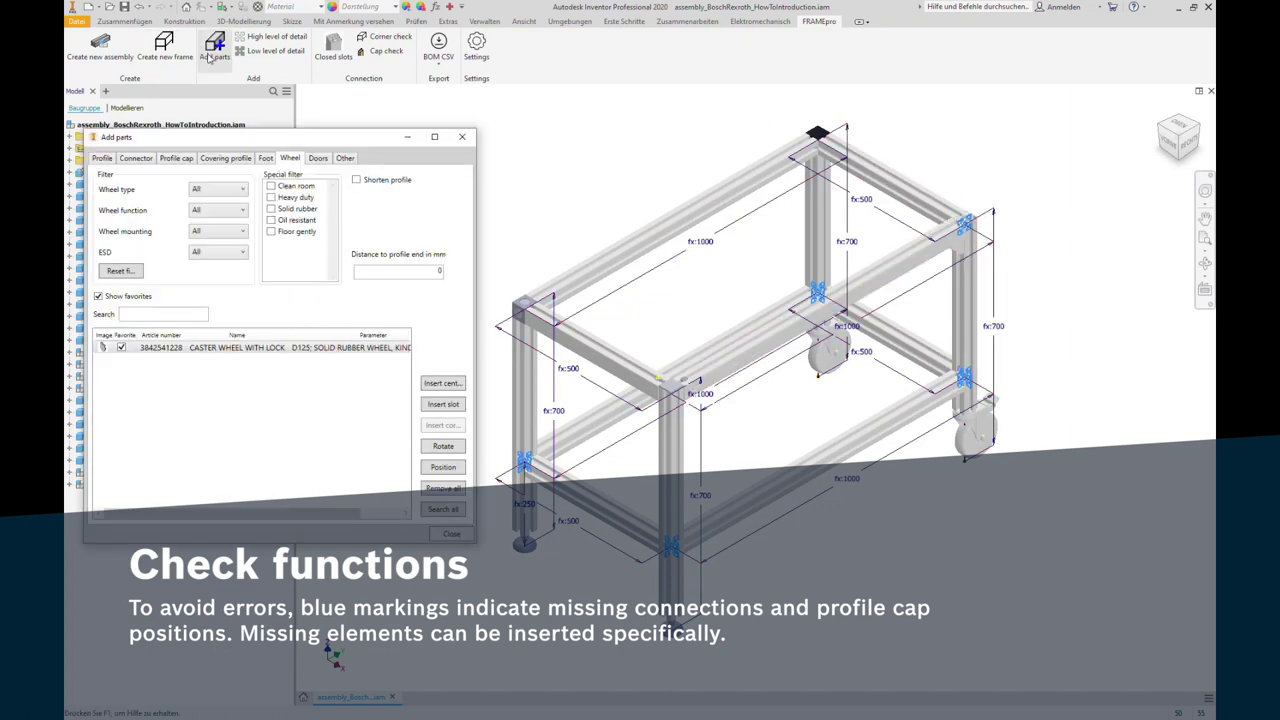
click(136, 158)
click(228, 384)
click(443, 446)
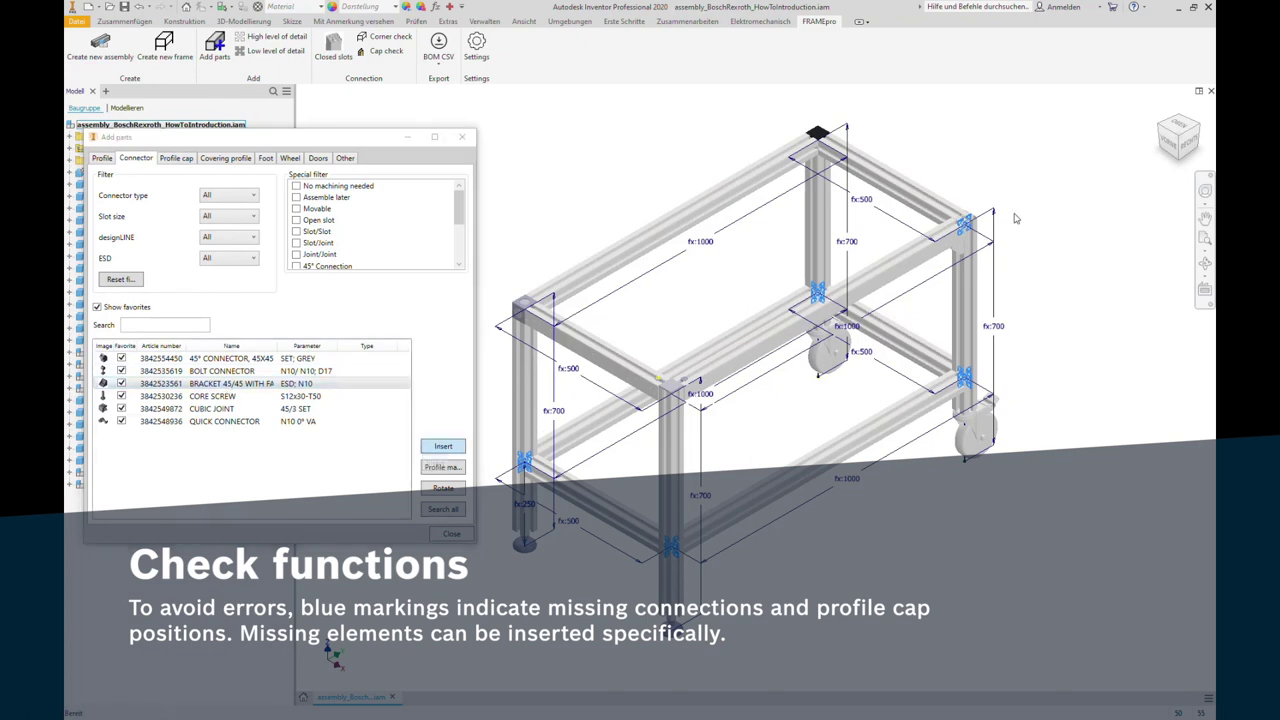
Step: Bracket the two profiles at the lower joint and rerun the unconnected-joint check
mouse_move(1014, 218)
shift+middle_down()
mouse_move(878, 258)
mouse_move(790, 244)
shift+middle_up()
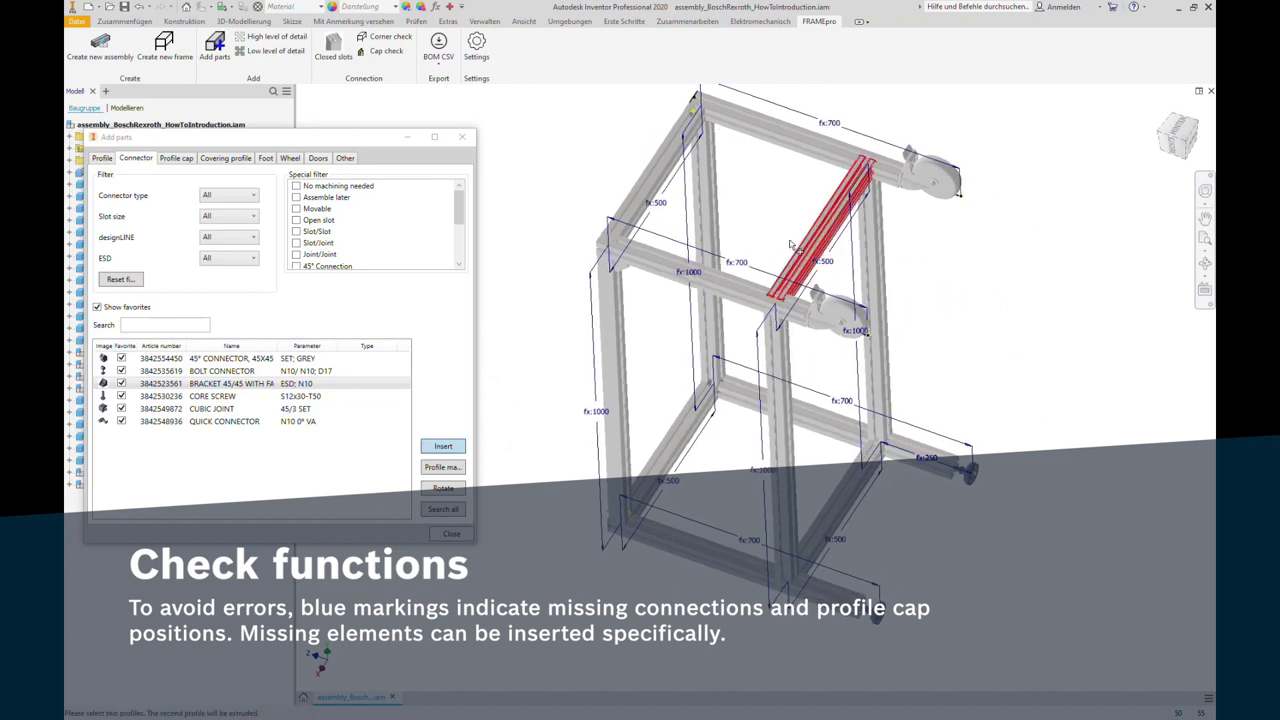
scroll(790, 244, up, 5)
mouse_move(560, 204)
middle_down()
mouse_move(605, 192)
mouse_move(575, 187)
middle_up()
click(561, 166)
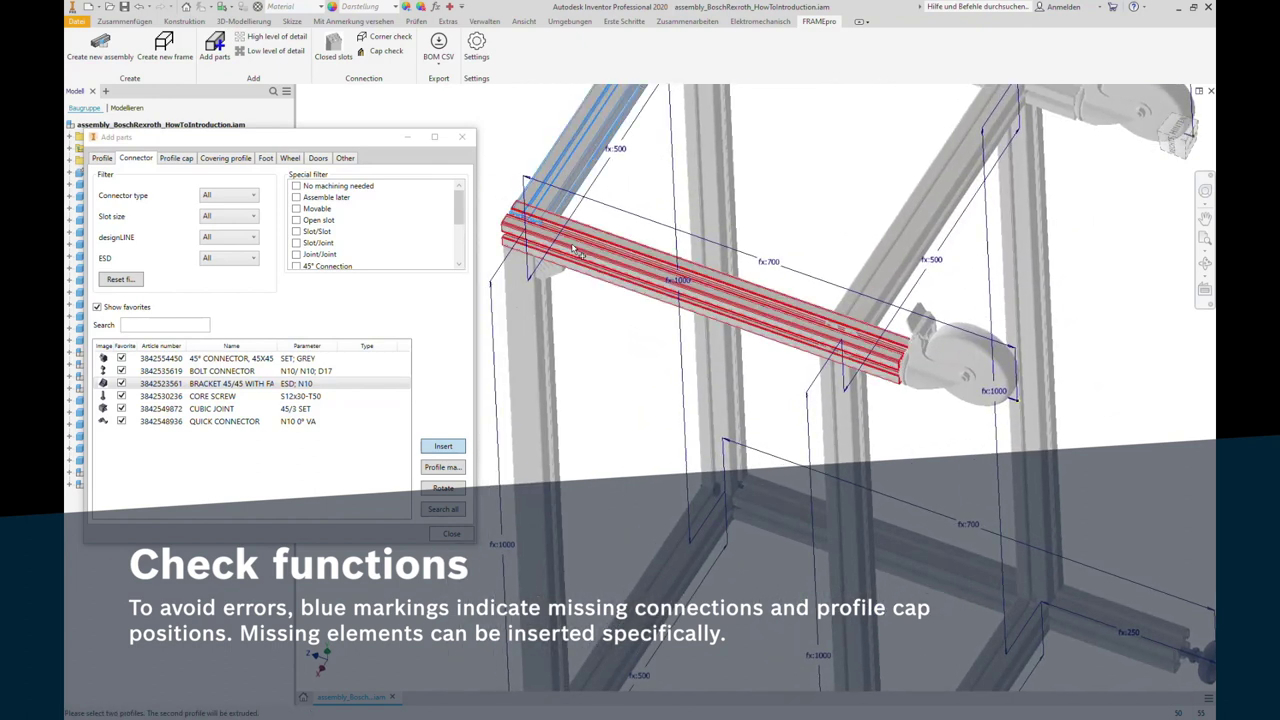
click(574, 249)
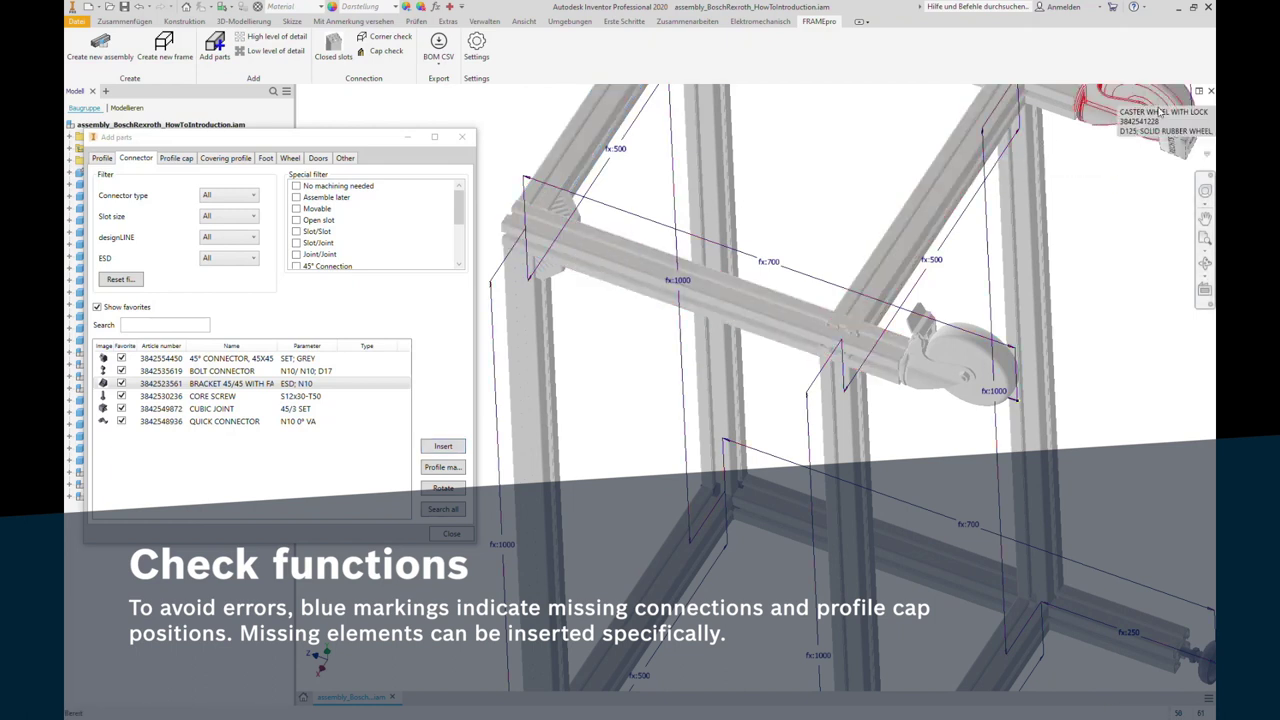
key(F6)
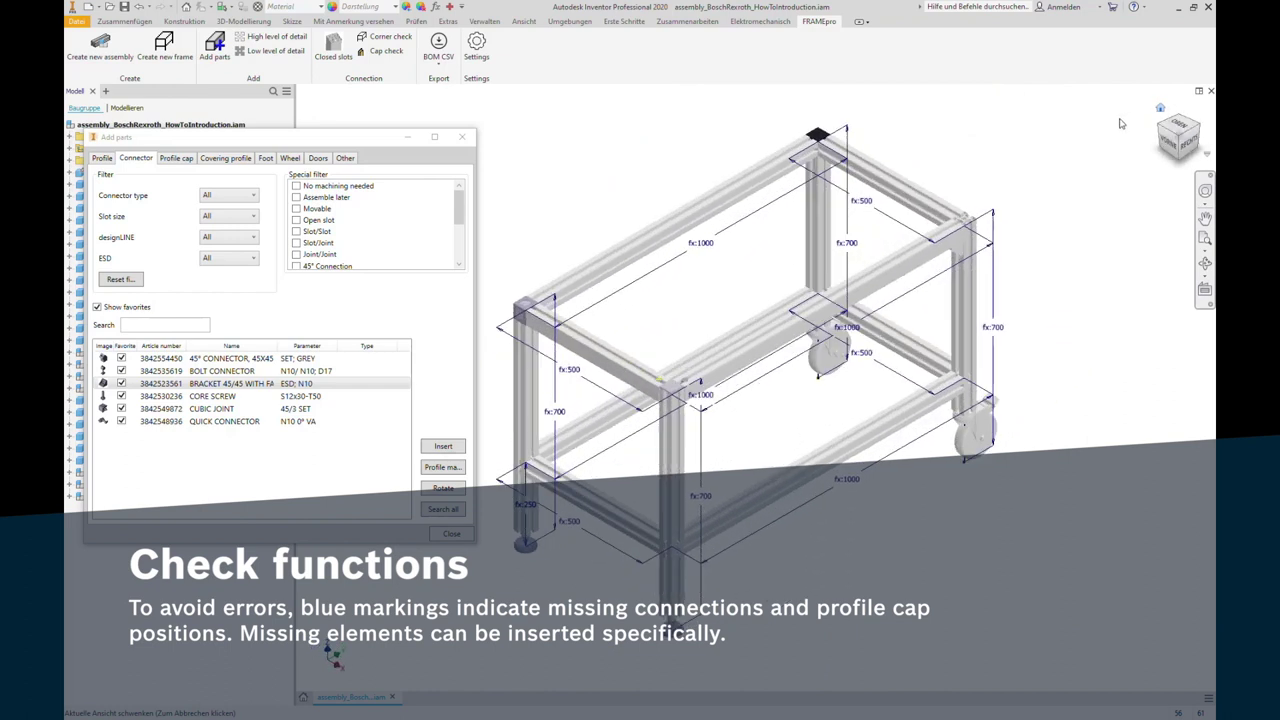
click(461, 136)
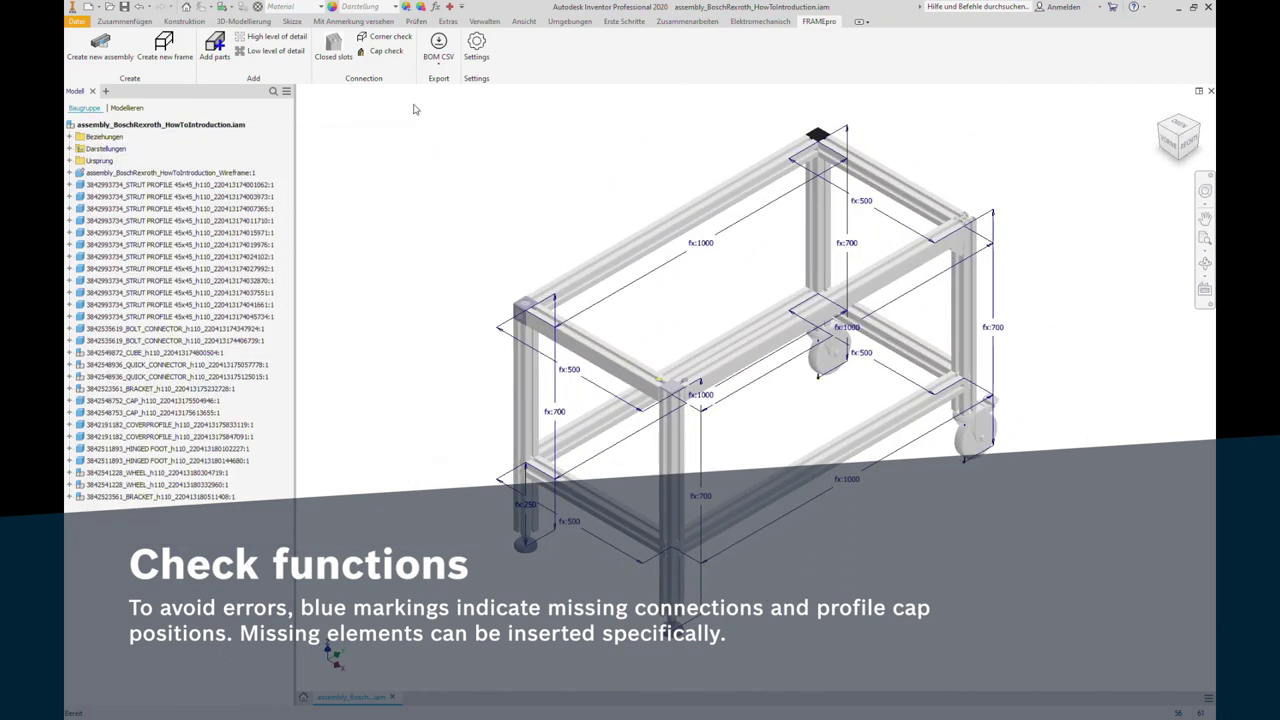
click(404, 40)
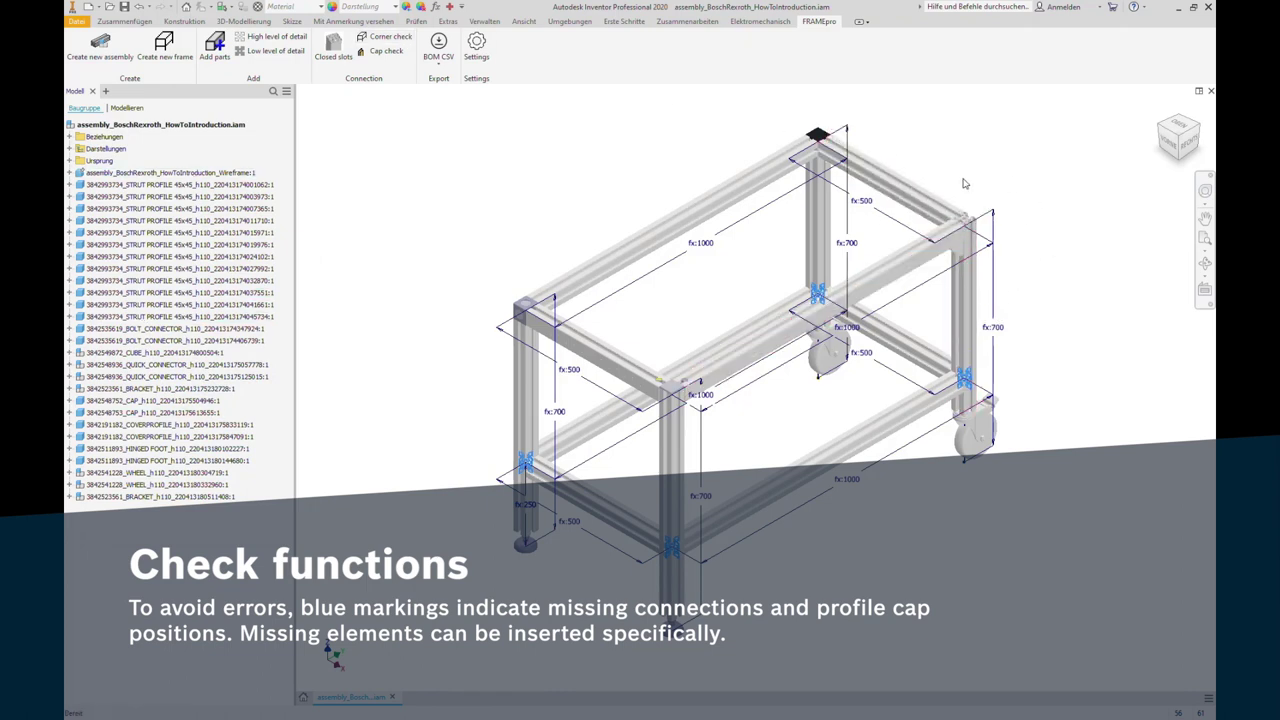
Step: Run the cap check, then fit a black CAP 45x45 ESD on the open top-right profile end
click(380, 50)
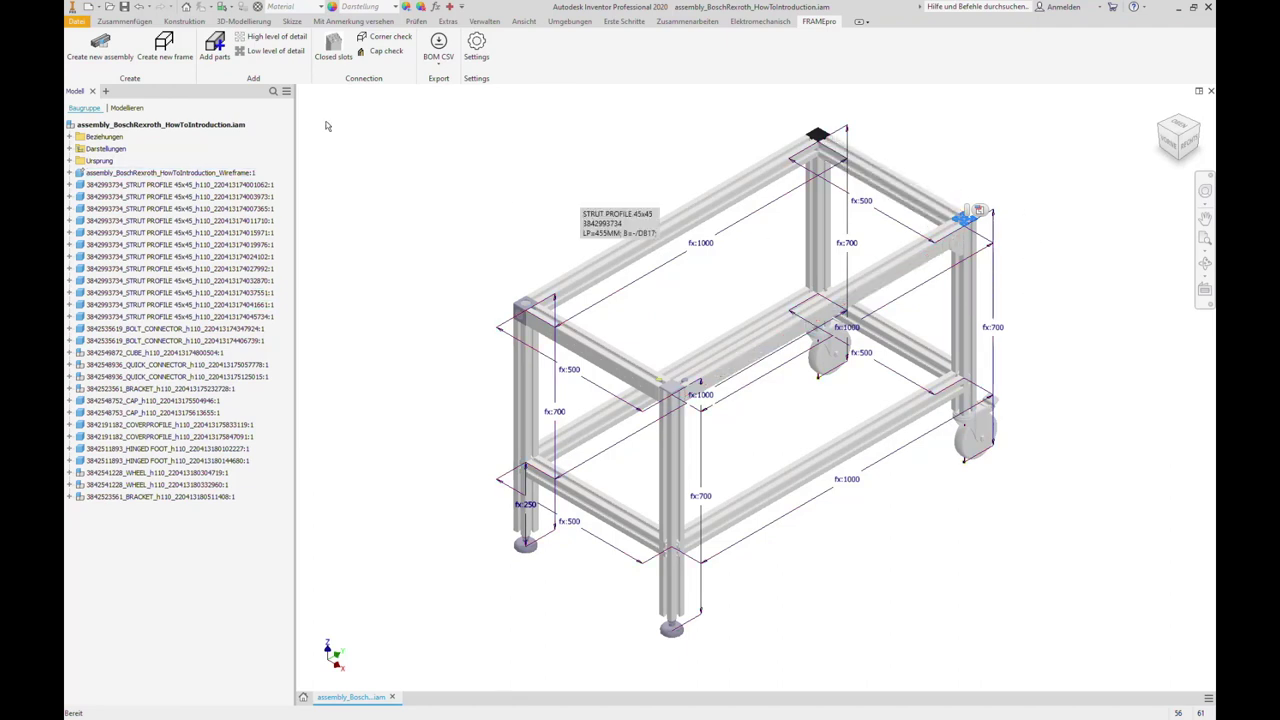
click(214, 45)
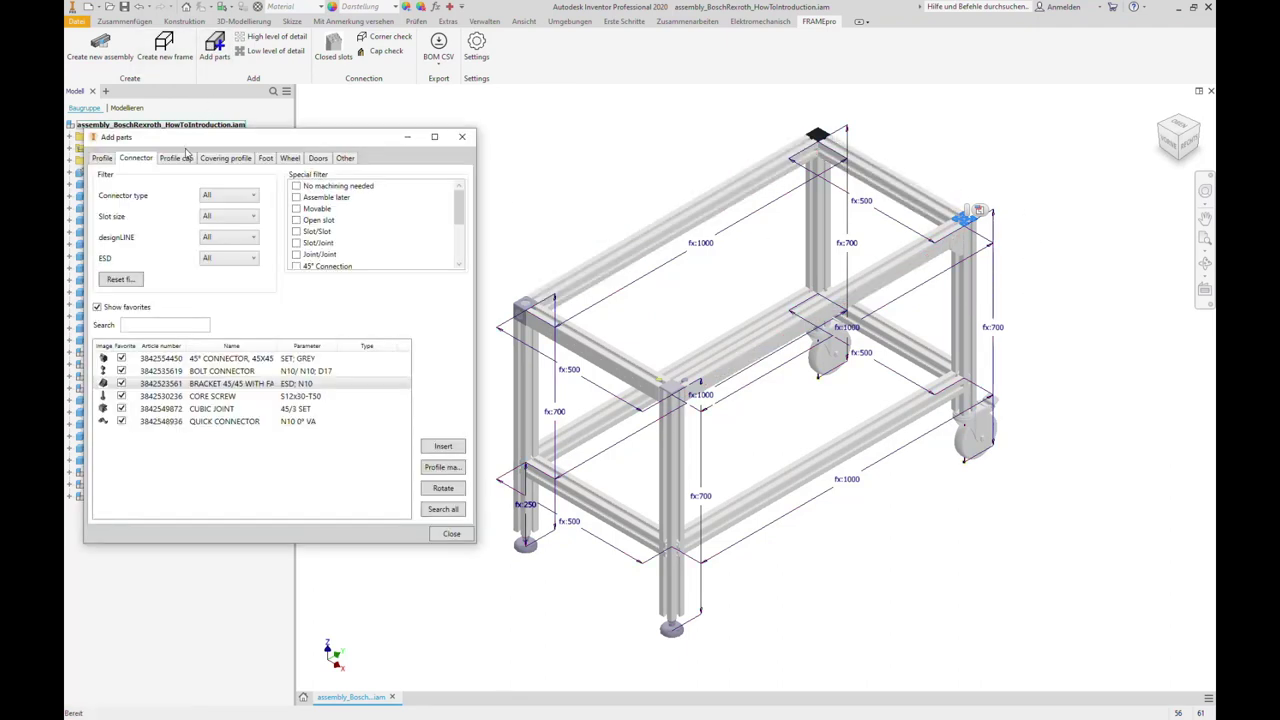
click(186, 157)
click(258, 344)
click(442, 426)
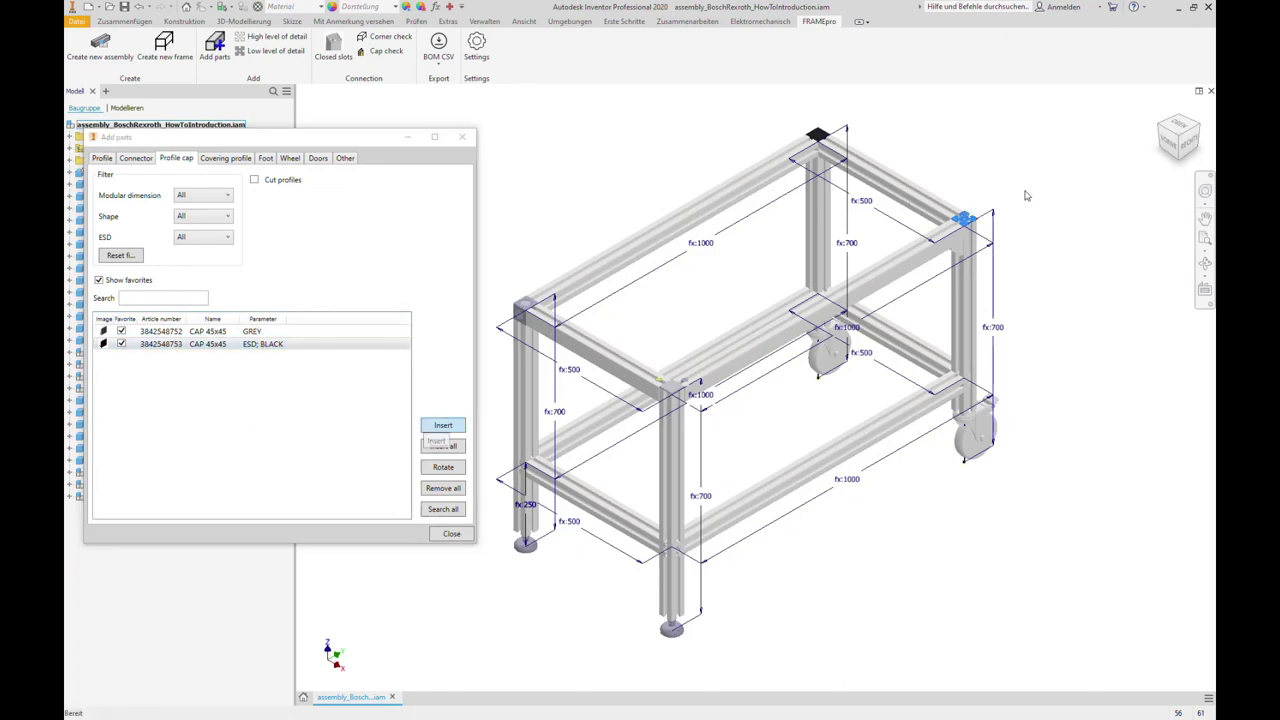
click(972, 227)
click(462, 137)
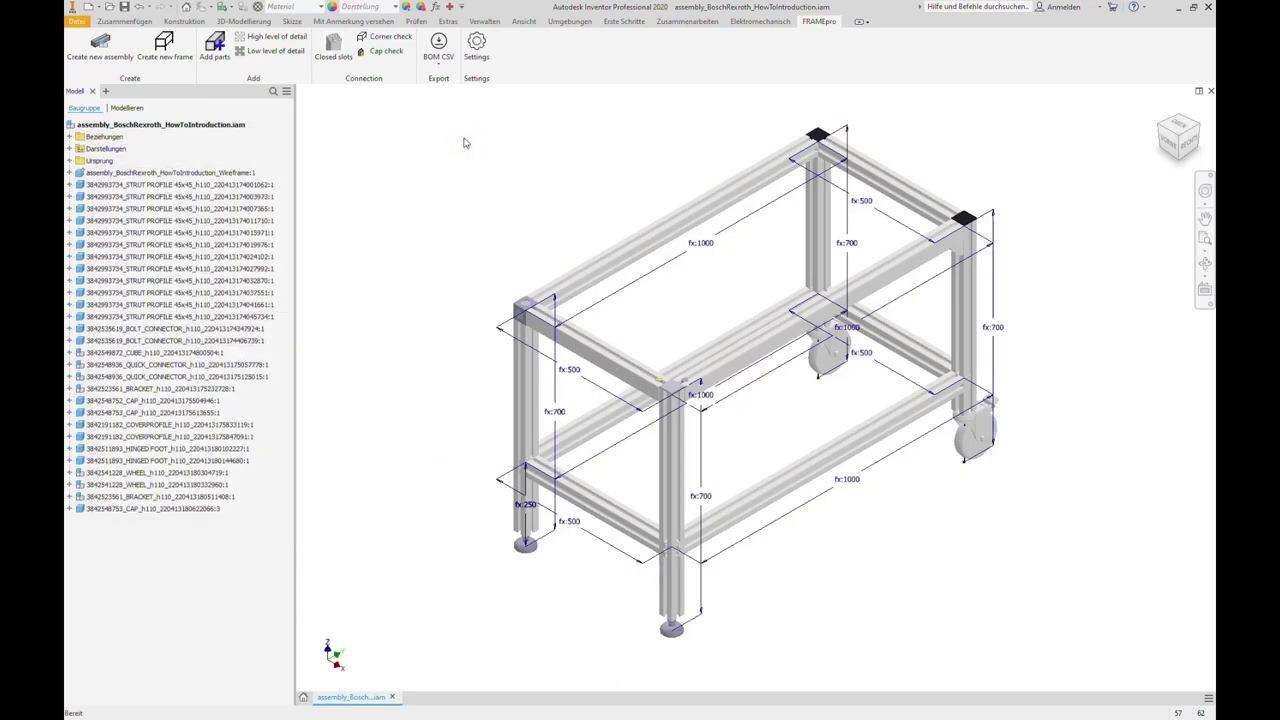
click(440, 62)
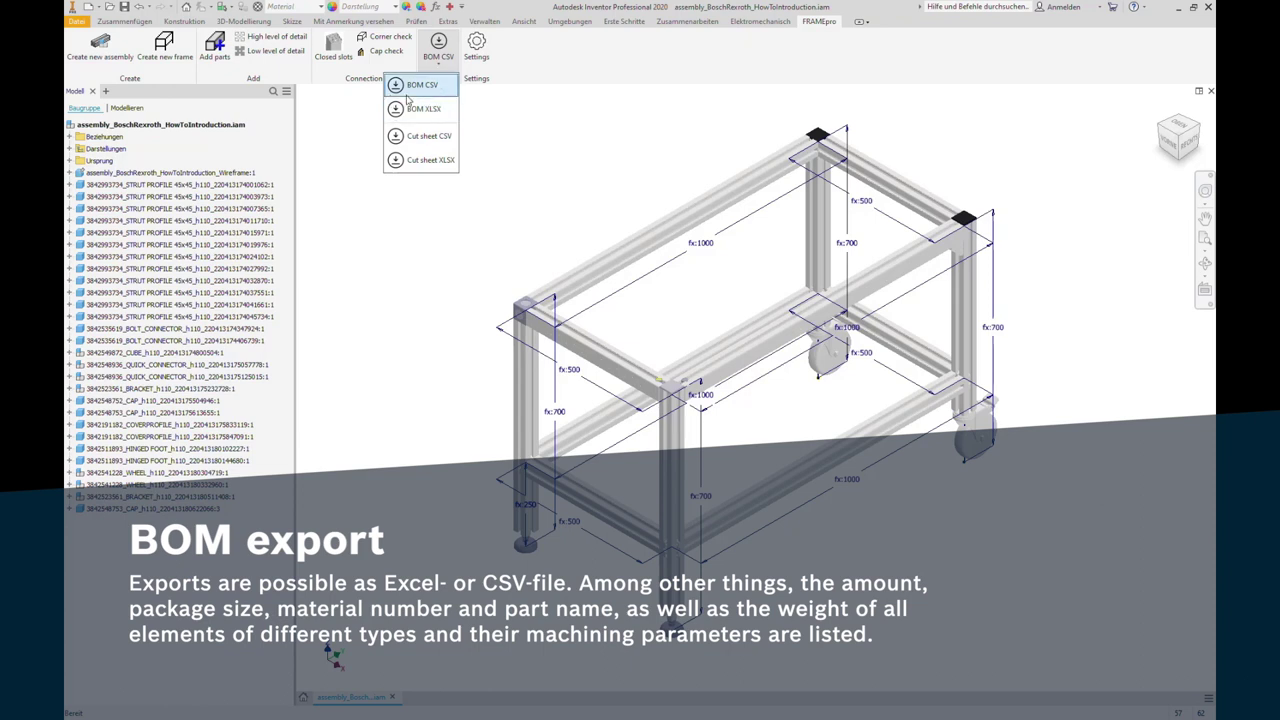
Step: Export the BOM as XLSX to the suggested folder, confirming the pack-summing and success messages
click(435, 112)
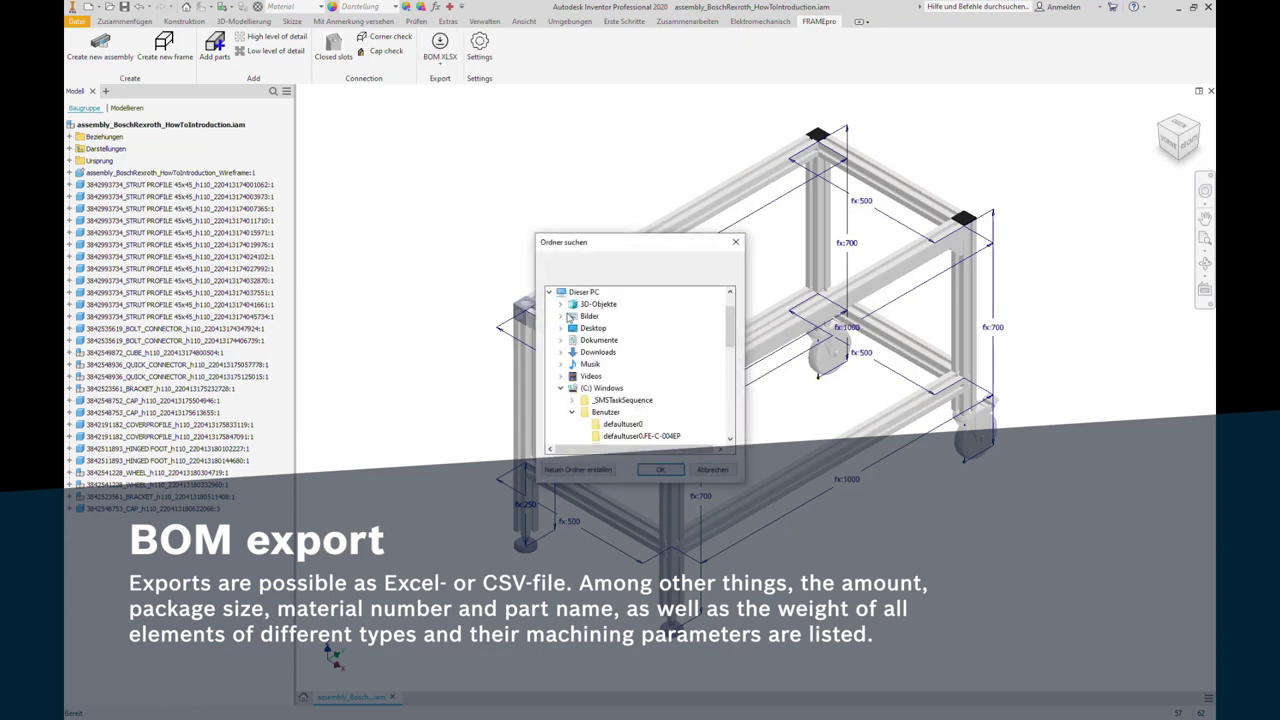
click(660, 470)
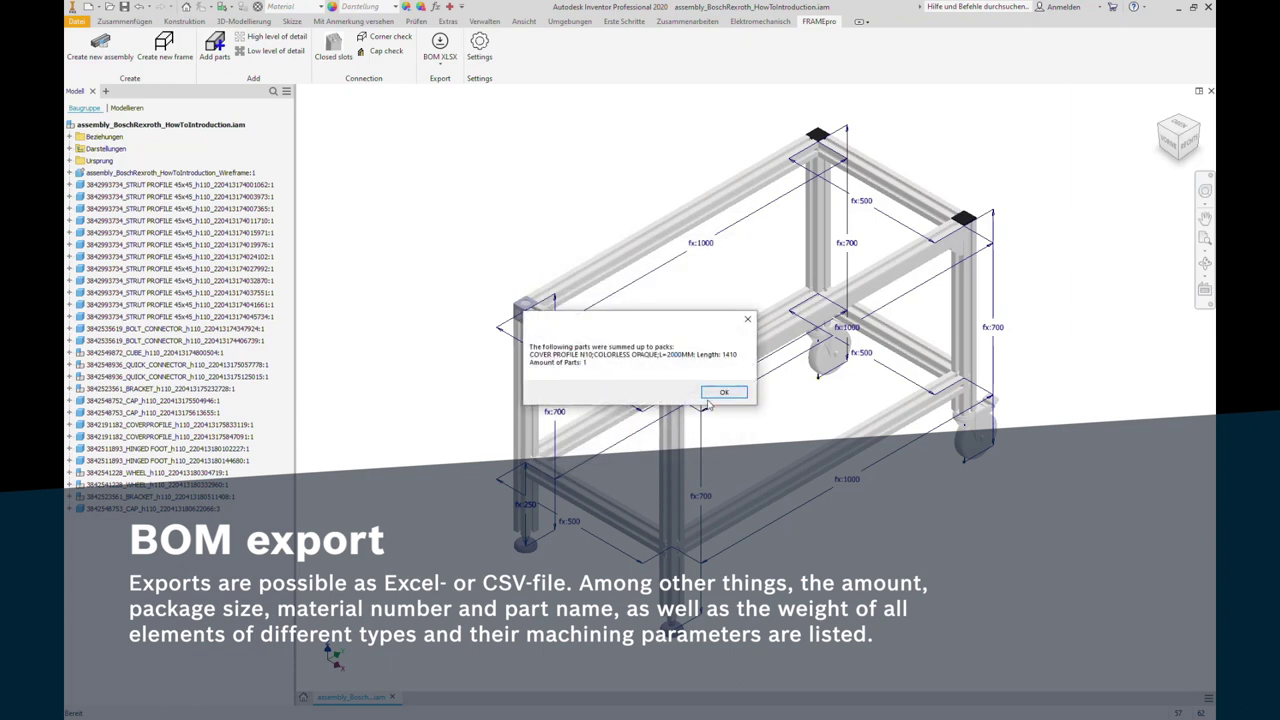
click(712, 394)
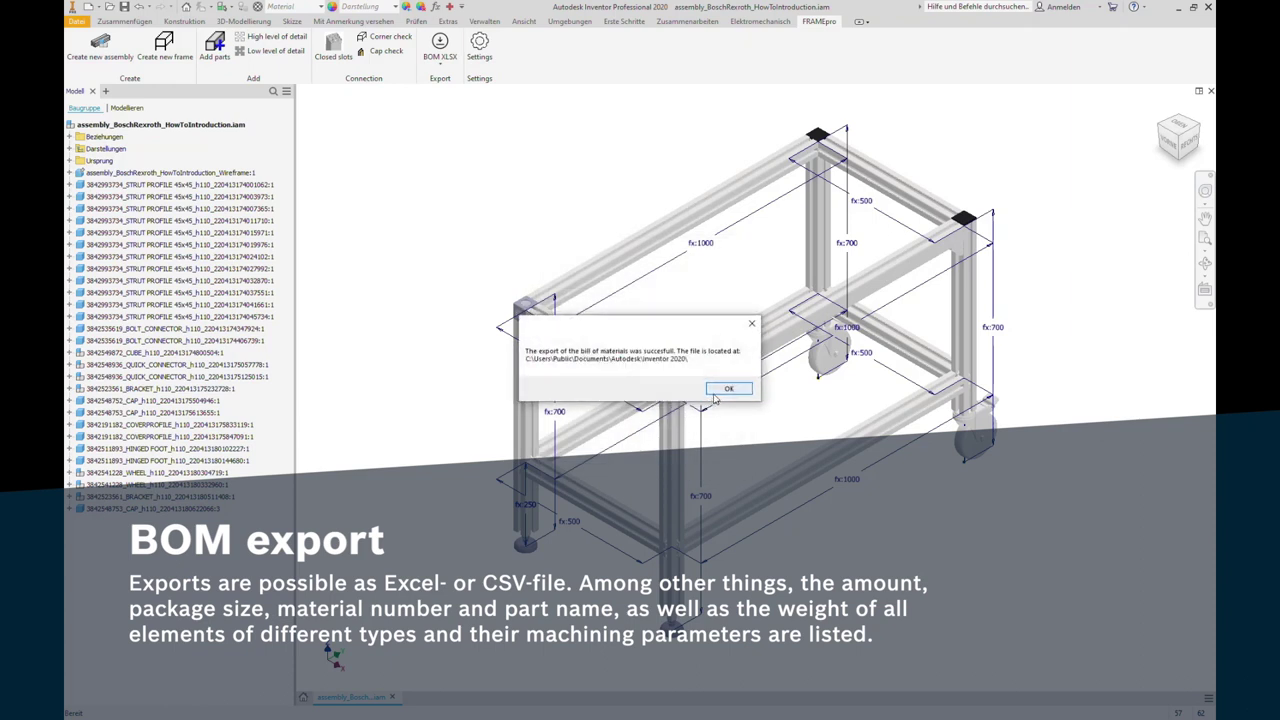
click(728, 389)
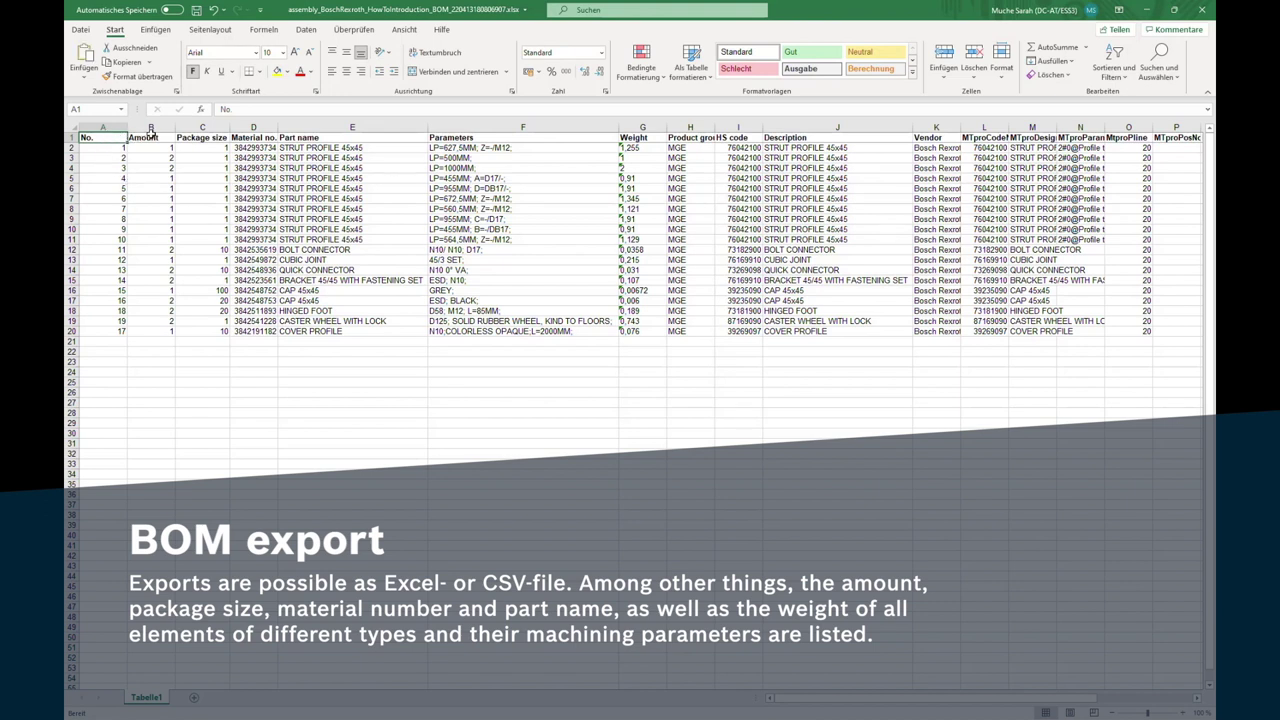
Step: Review the BOM columns Amount, Package size, Material no., Part name, Parameters and Weight
click(151, 135)
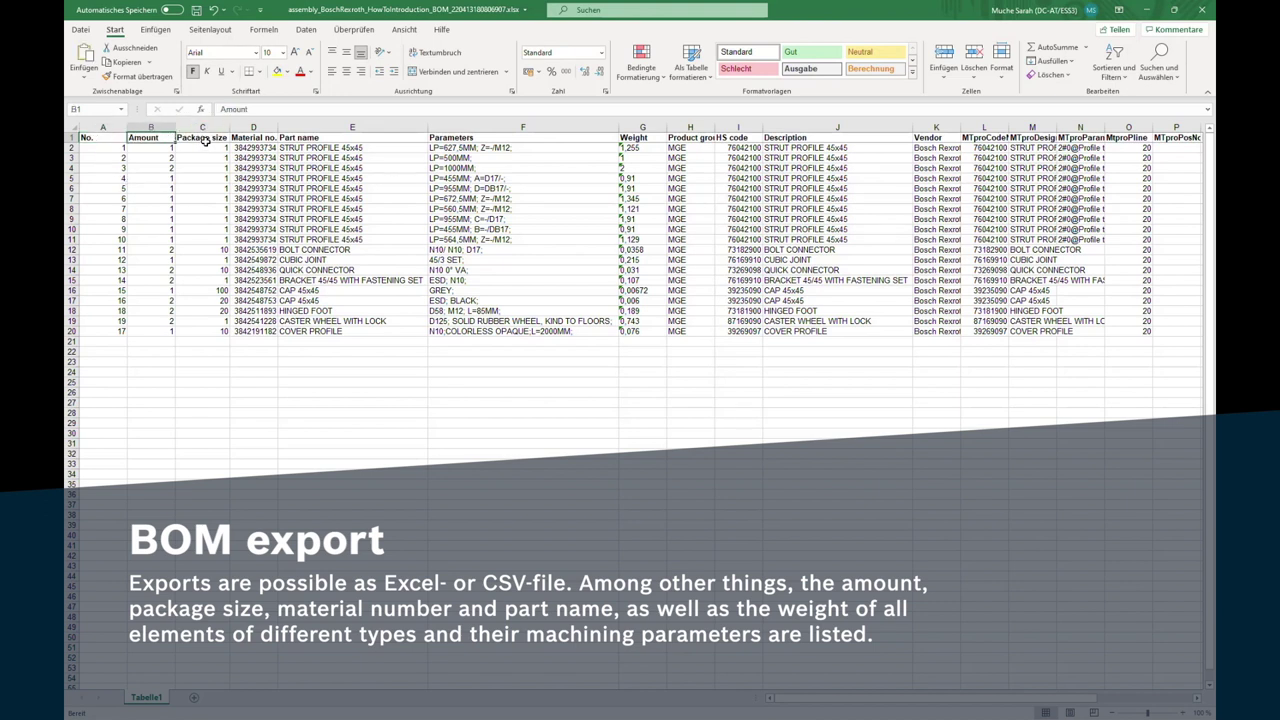
click(205, 141)
click(258, 136)
click(305, 138)
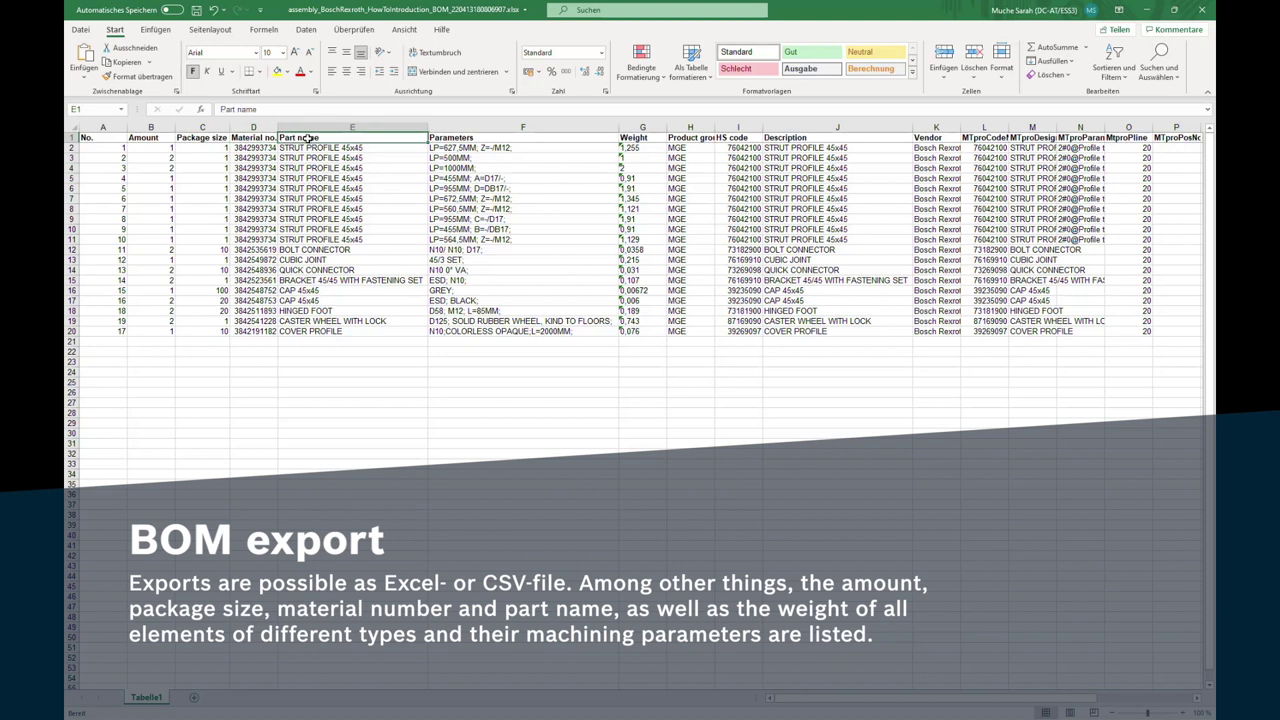
click(460, 136)
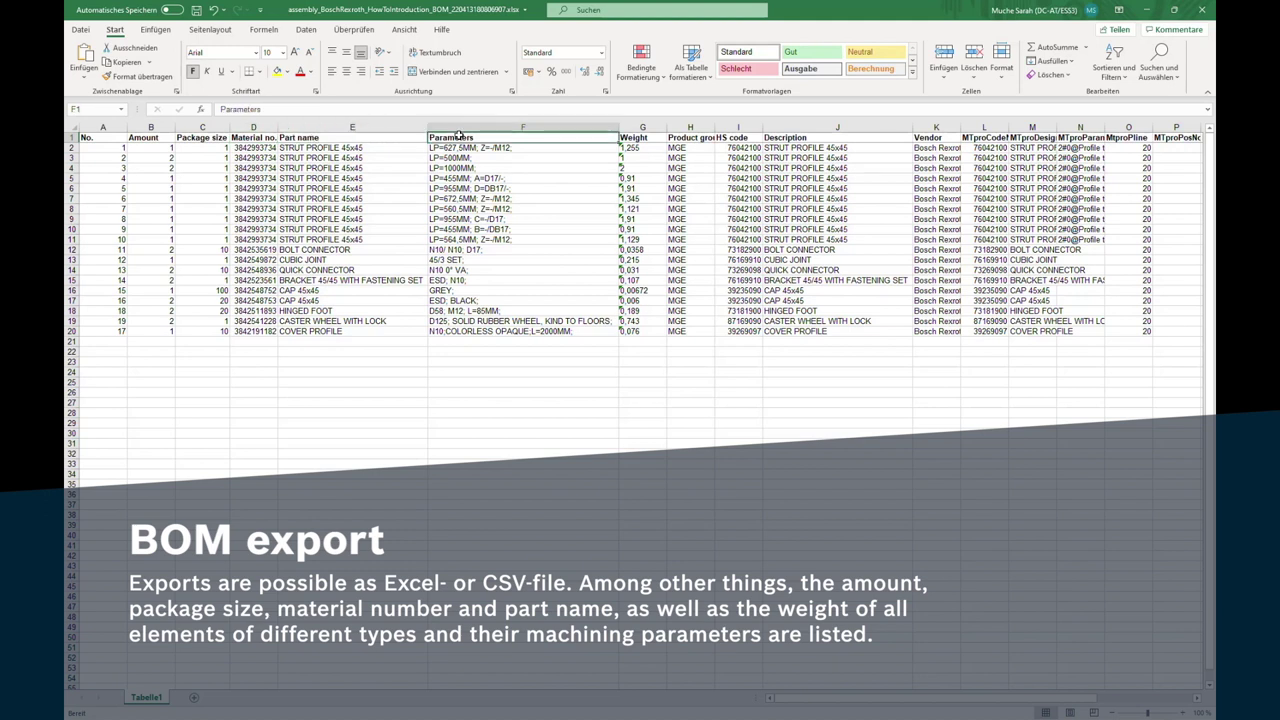
click(630, 137)
Step: Highlight table A1:H20 and the COVER PROFILE, CAP 45x45 and CUBIC JOINT rows, then close Excel
drag(690, 330, 88, 138)
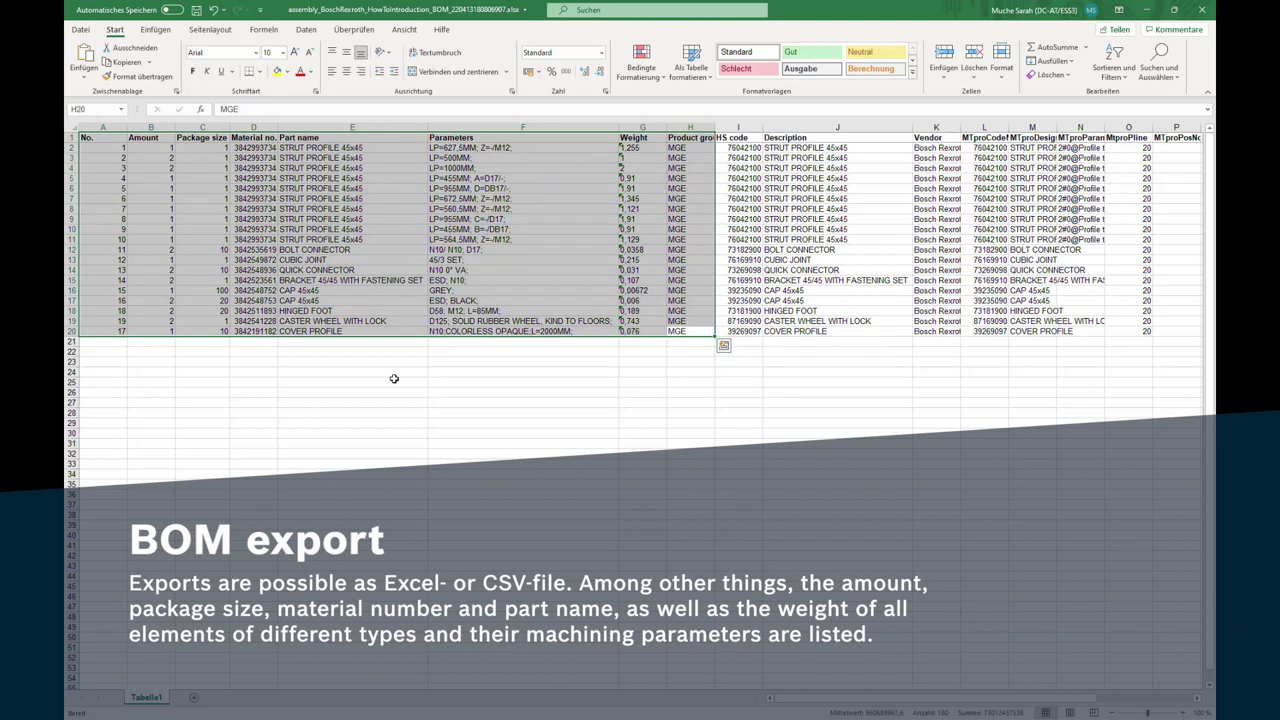
click(394, 378)
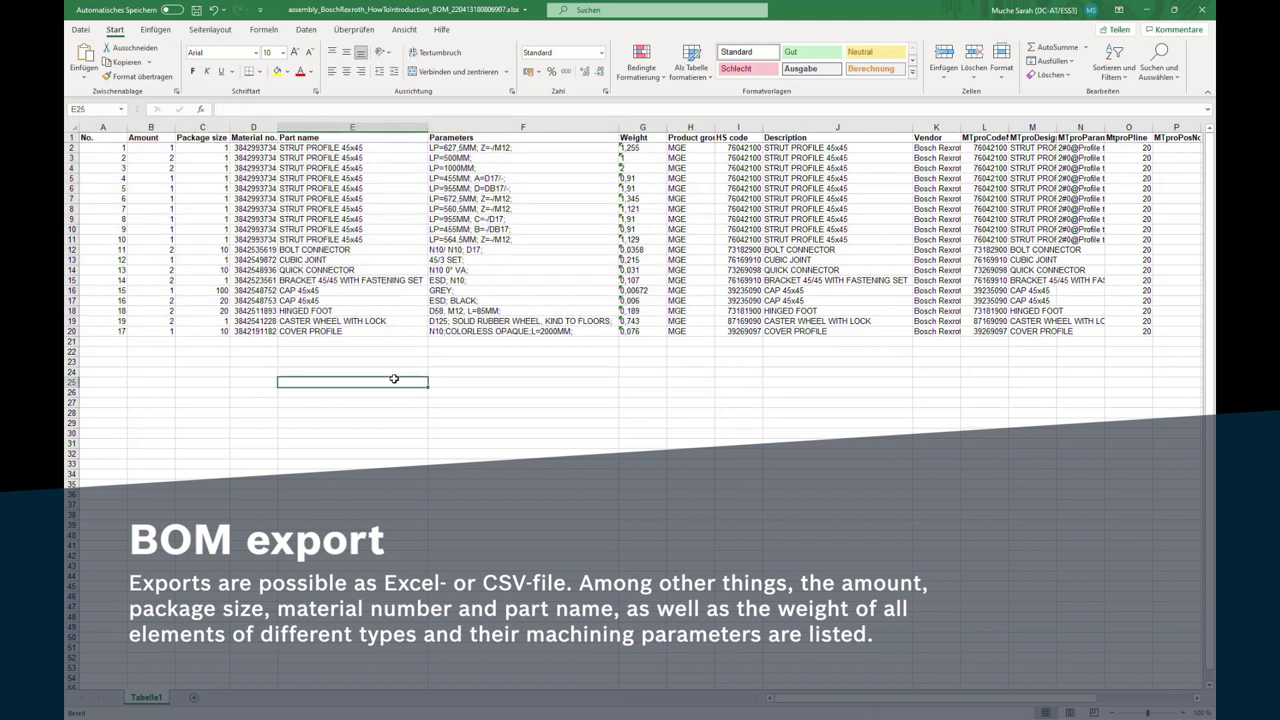
drag(452, 331, 152, 331)
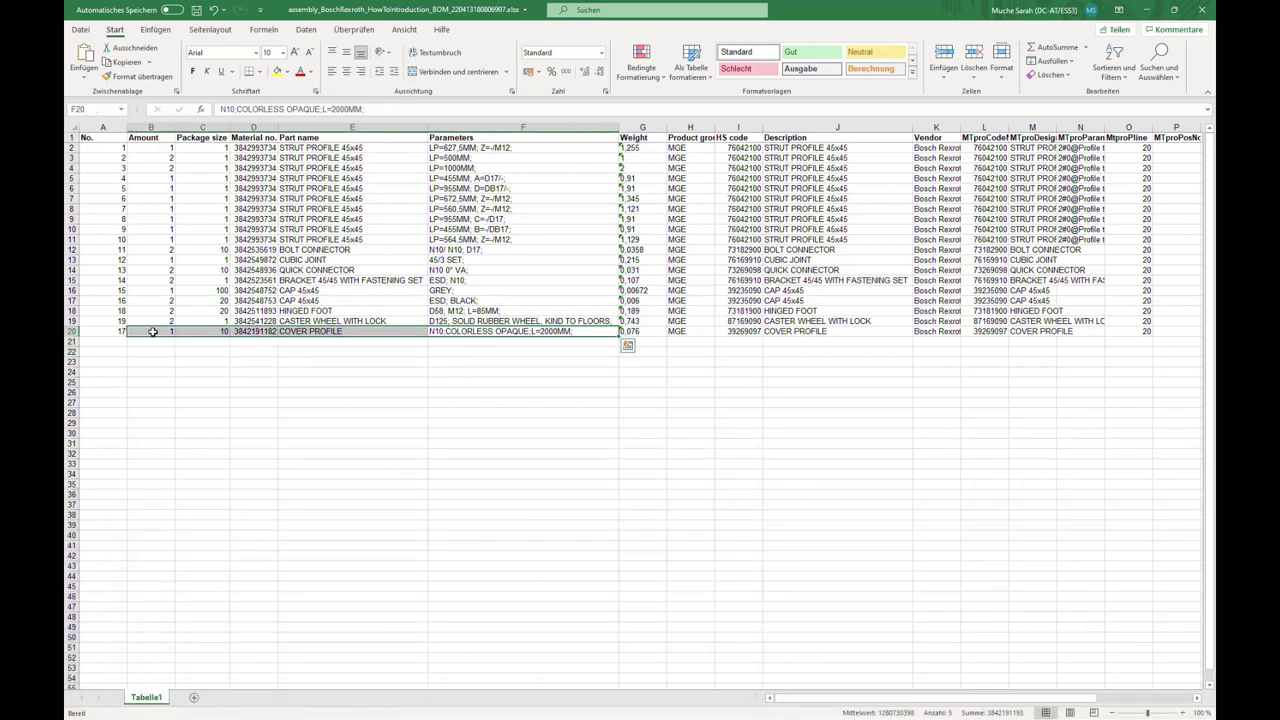
drag(167, 290, 455, 300)
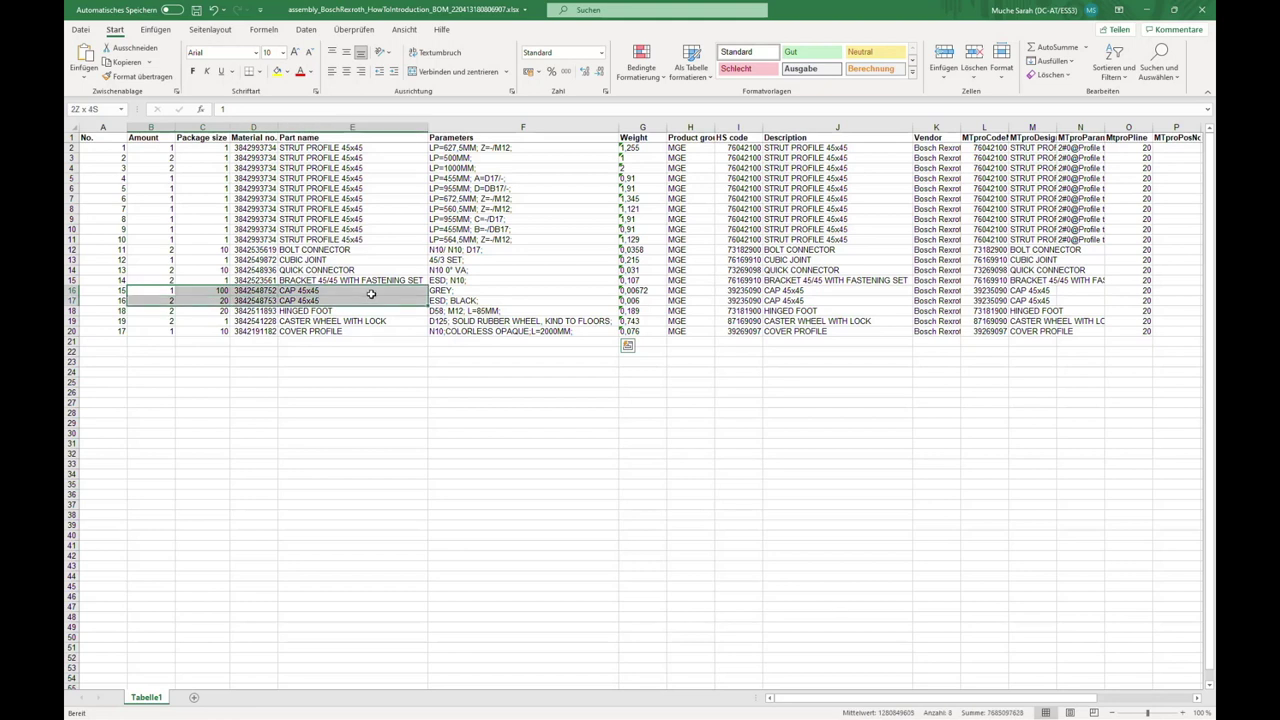
drag(463, 300, 463, 300)
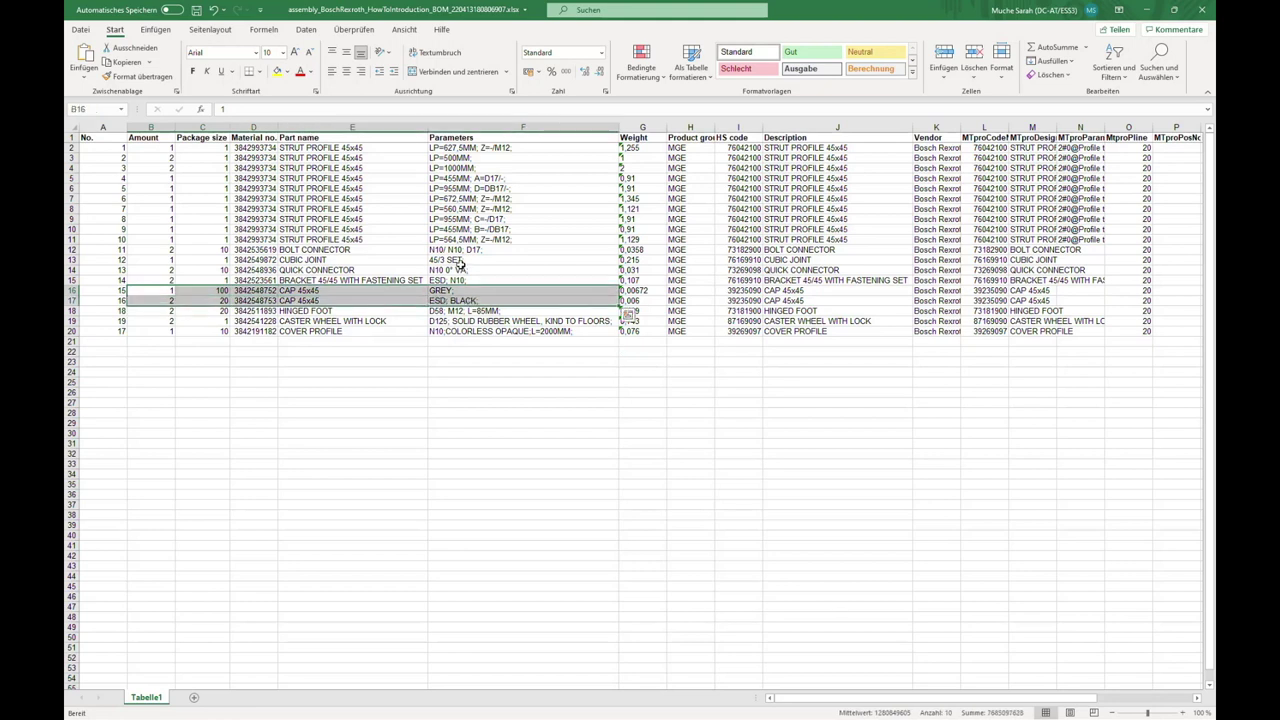
drag(463, 262, 149, 262)
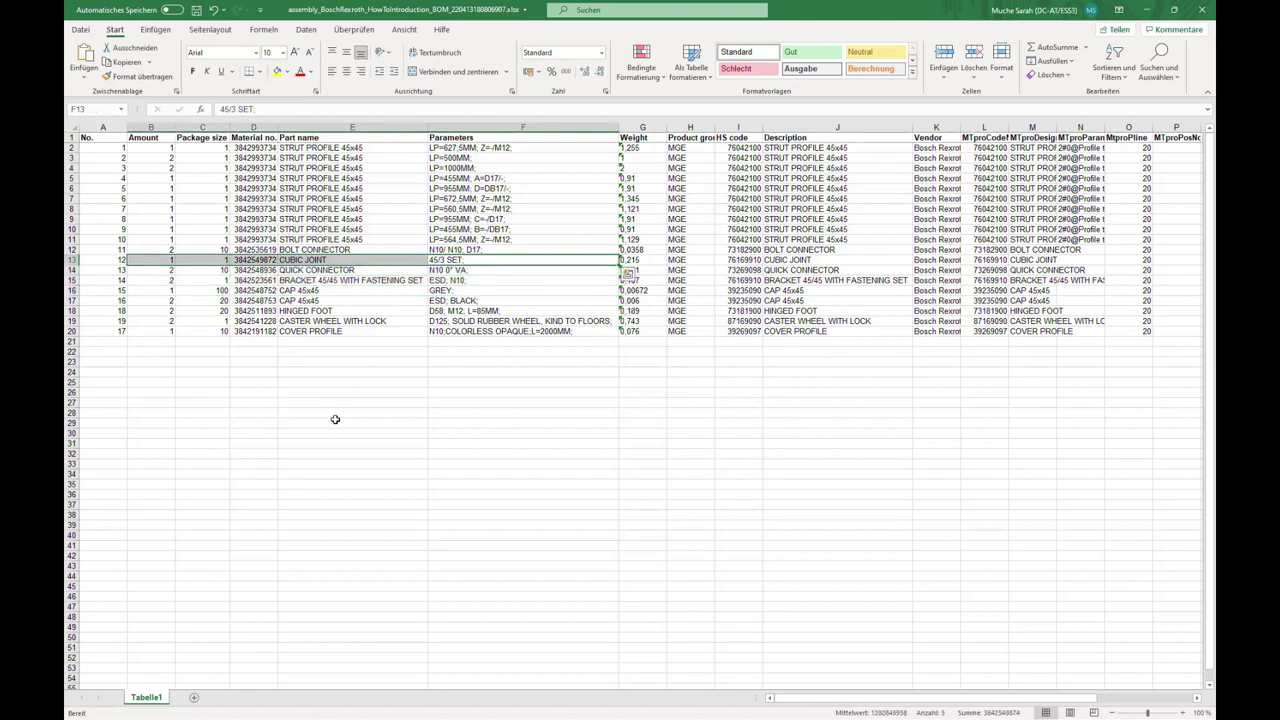
click(1200, 12)
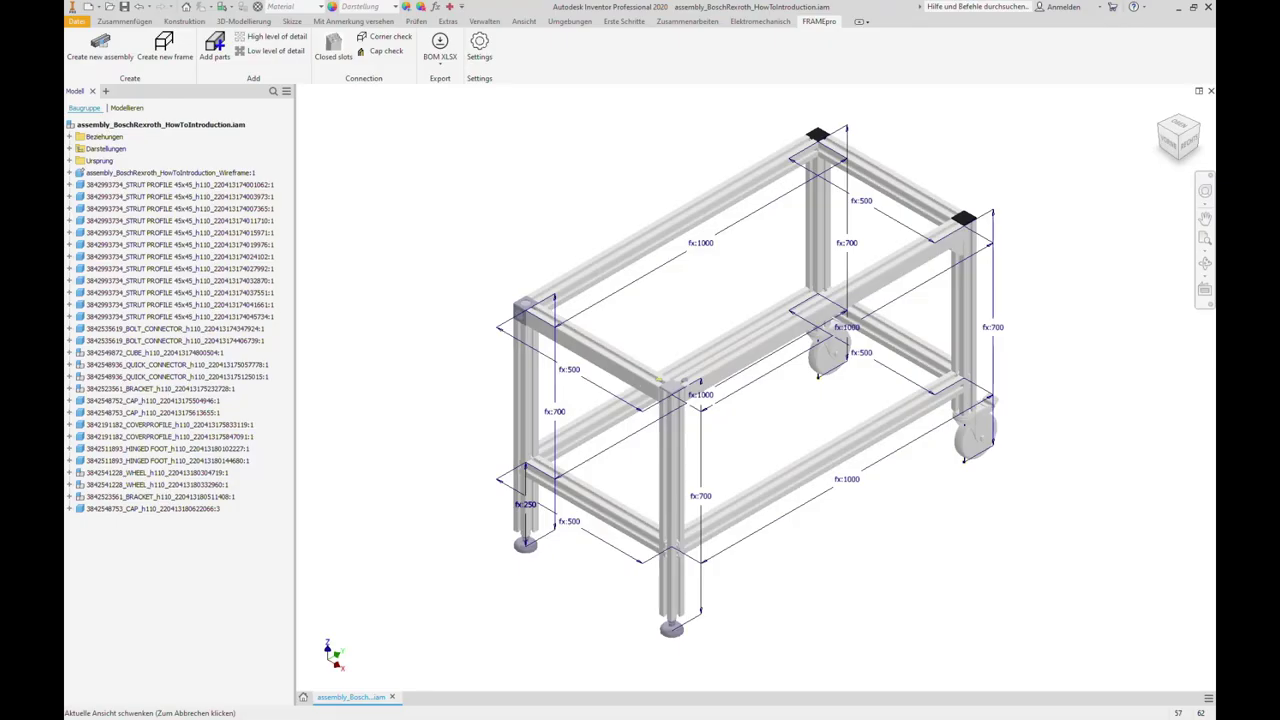